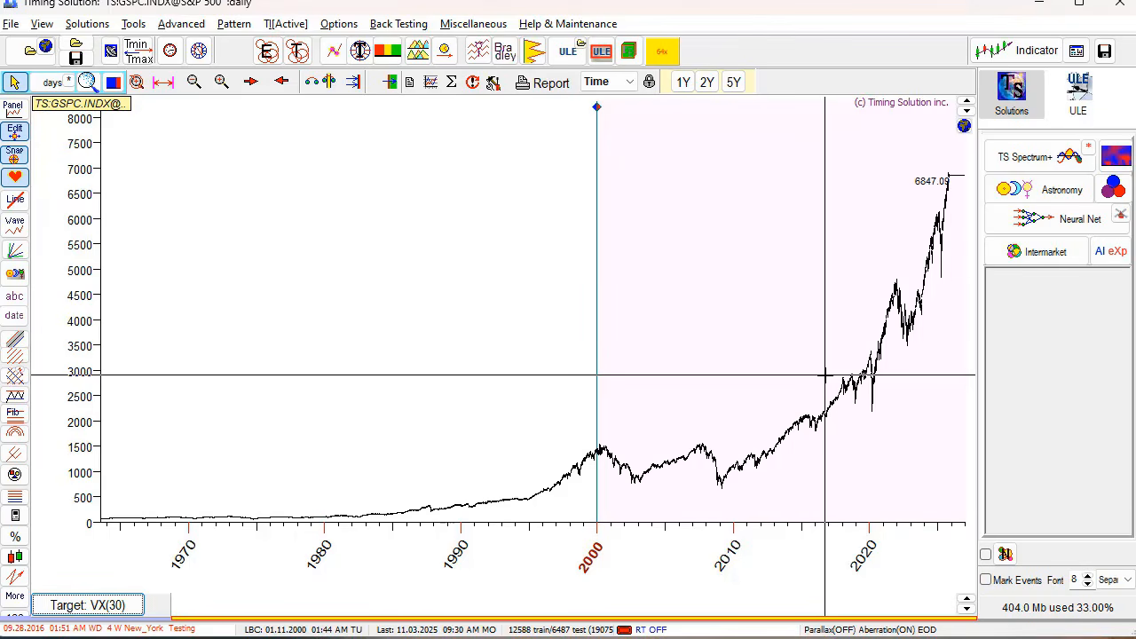
- Open and close the targeting settings so the S&P 500 target reads Default
click(133, 608)
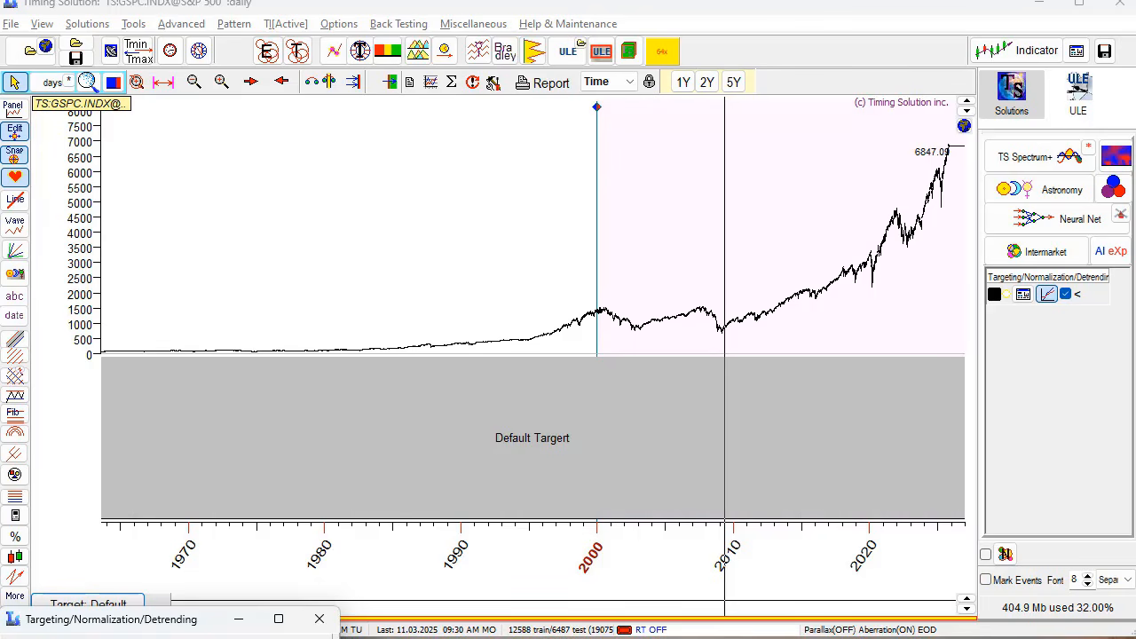
click(320, 618)
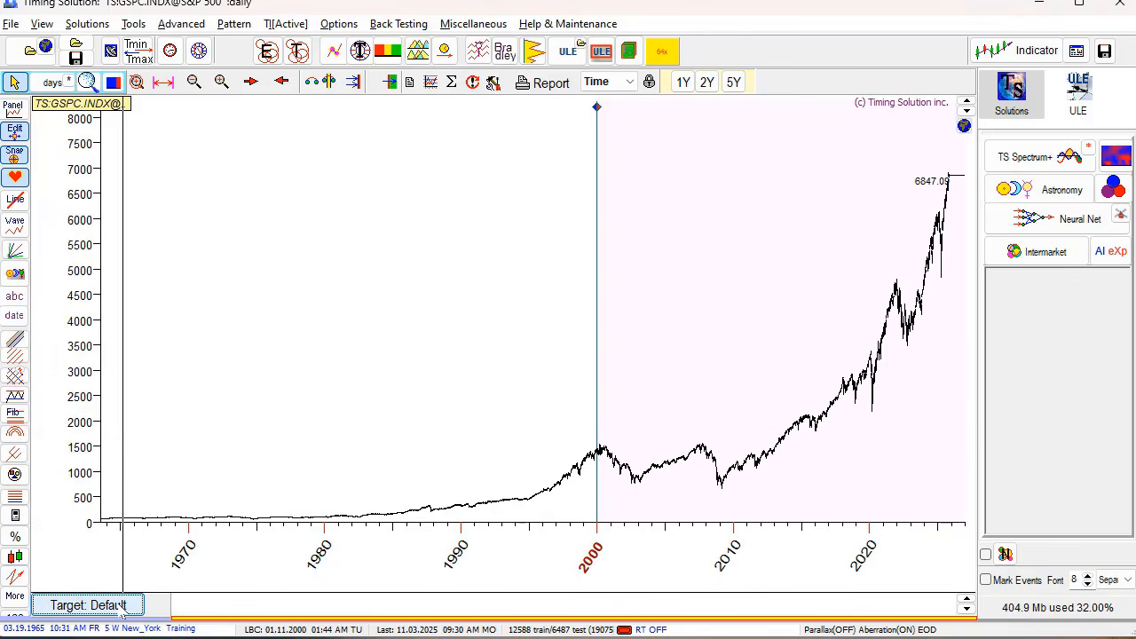
- Expand the targeting window and choose Historical Volatility (VX) with a 30 window as the target
click(96, 608)
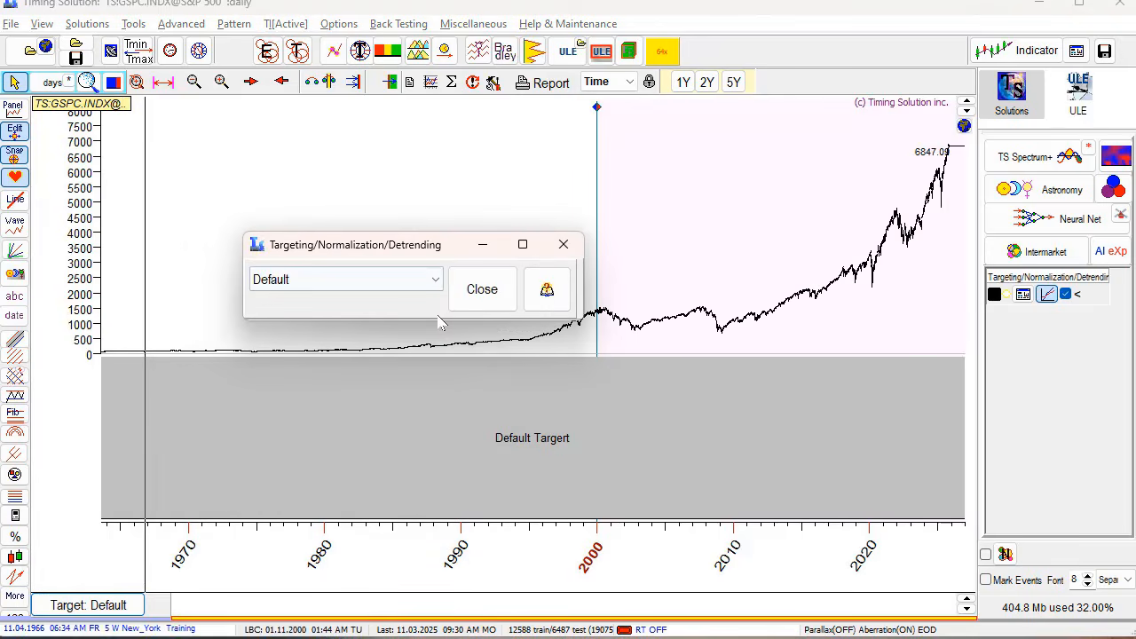
click(439, 280)
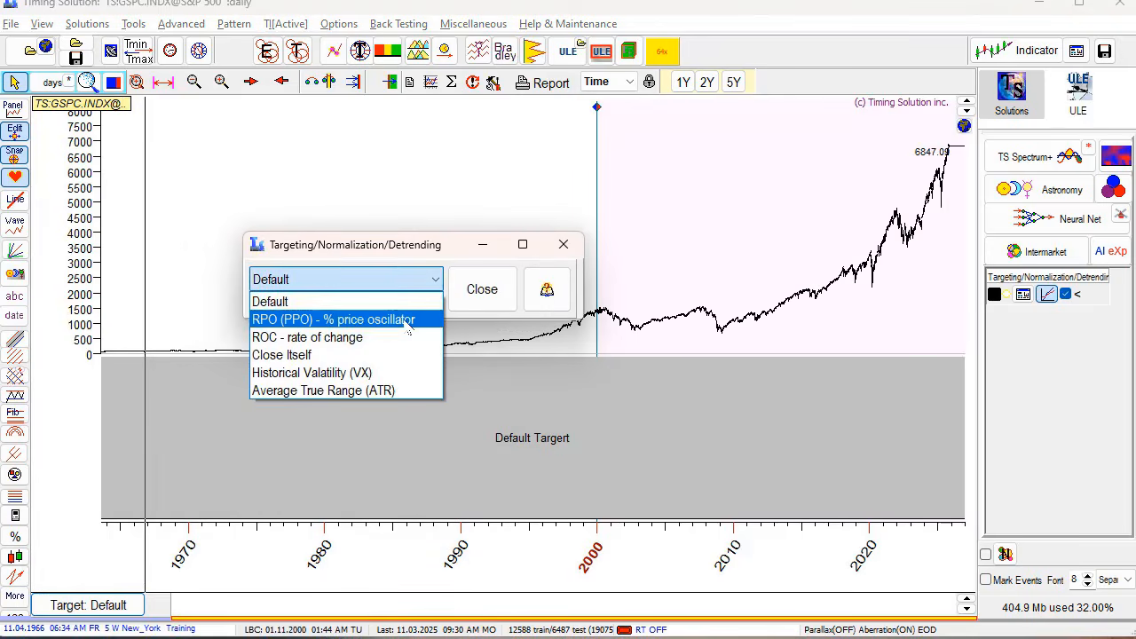
click(561, 304)
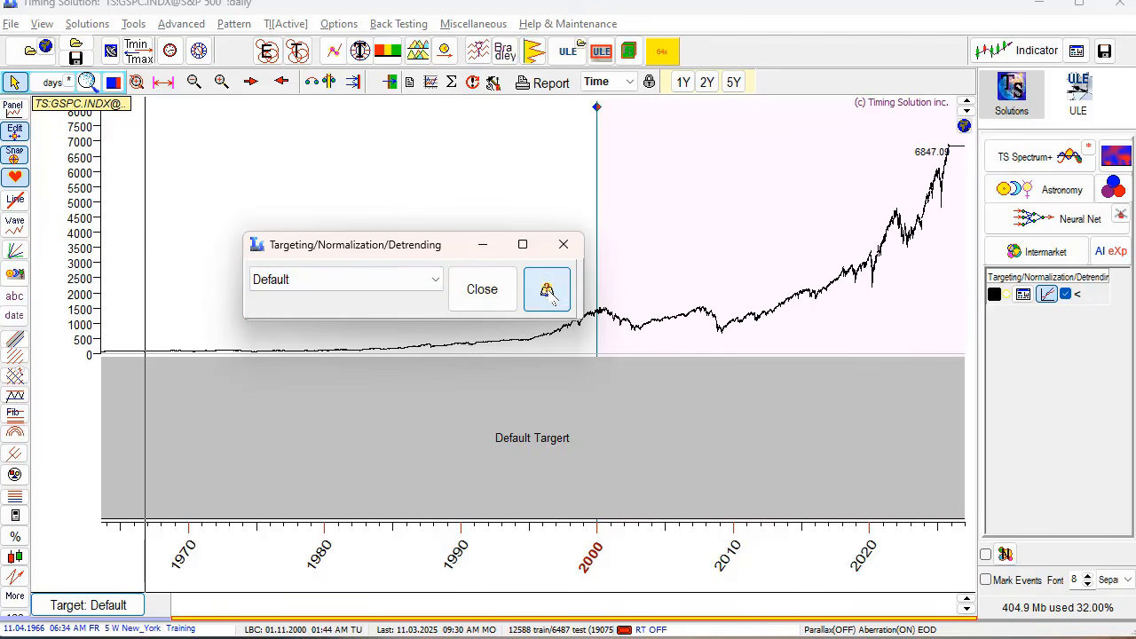
click(543, 298)
click(439, 282)
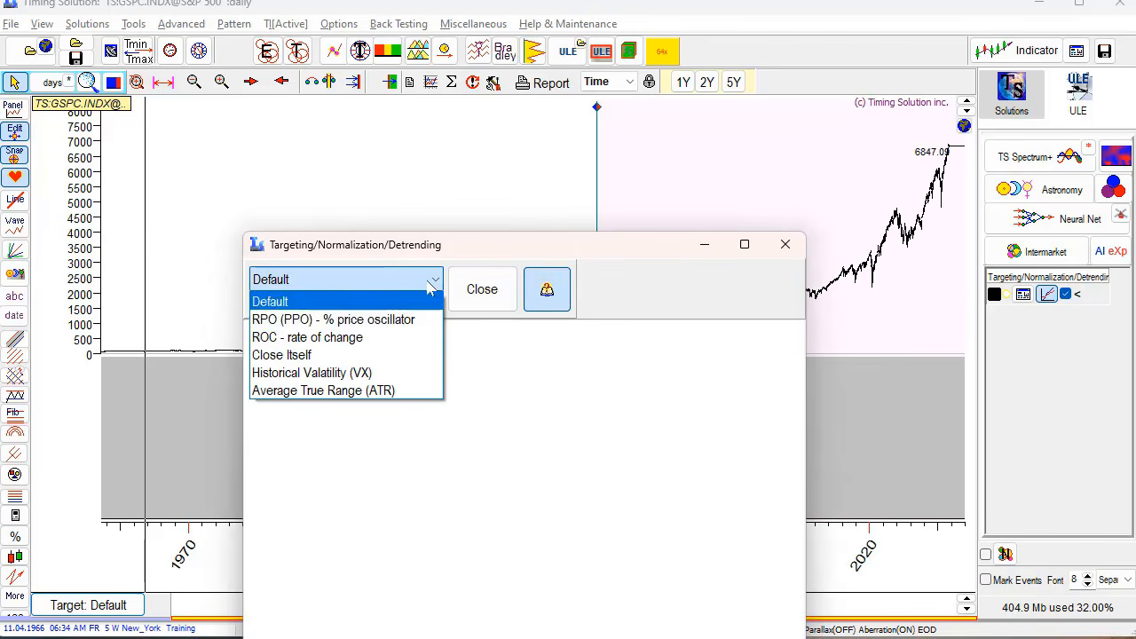
click(320, 374)
drag(515, 259, 528, 158)
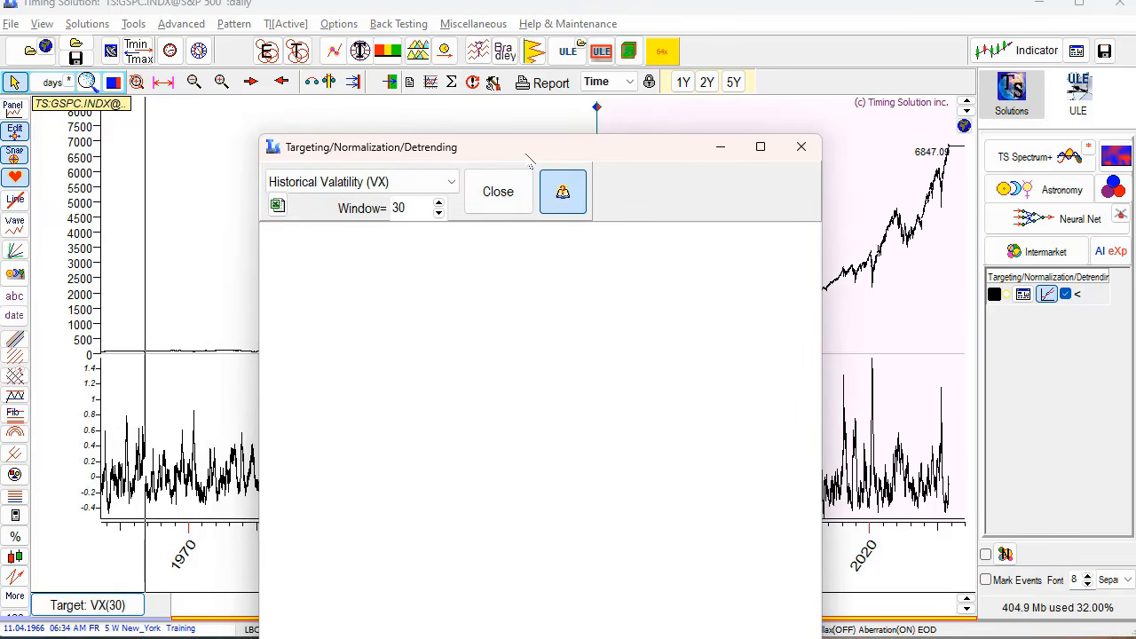
- Try Average True Range, return to Historical Volatility, and move the targeting window below the chart
click(450, 183)
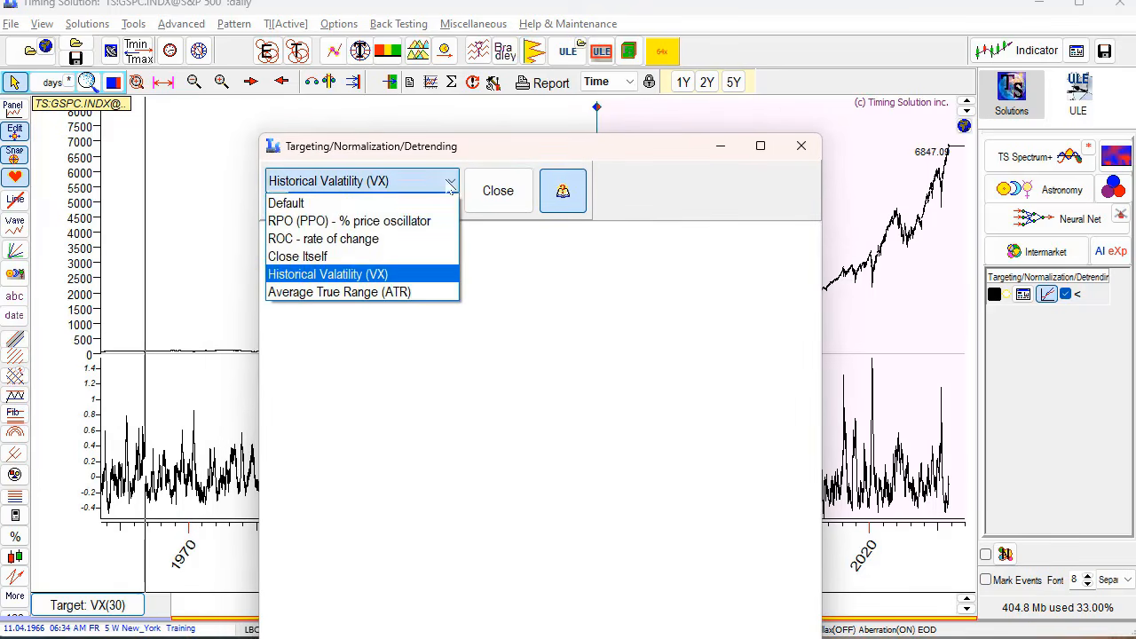
click(378, 294)
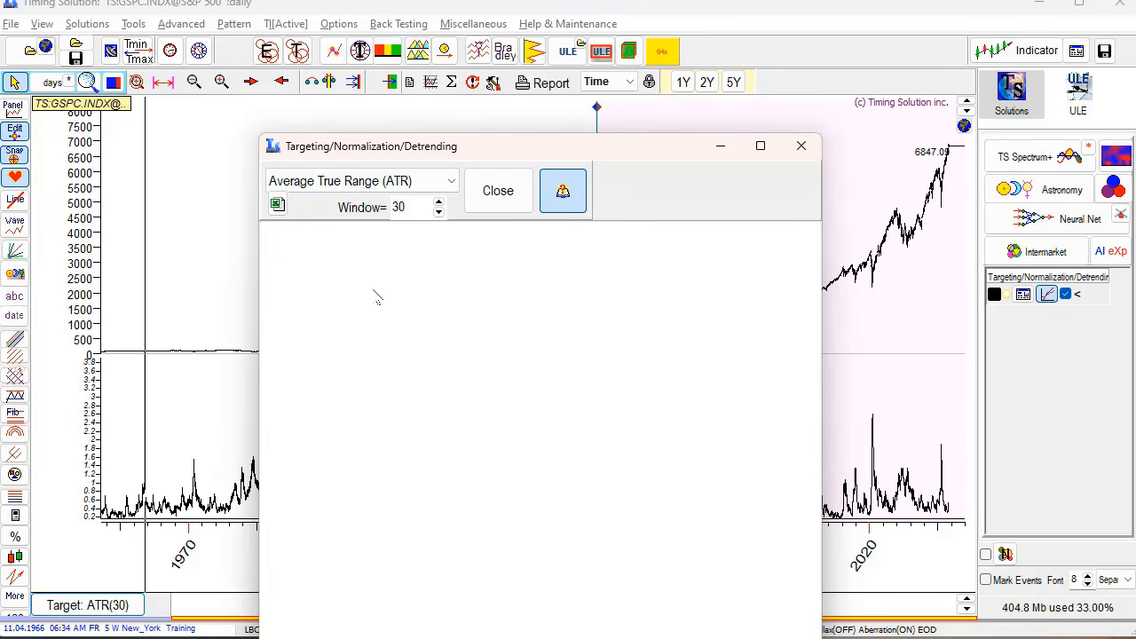
click(453, 182)
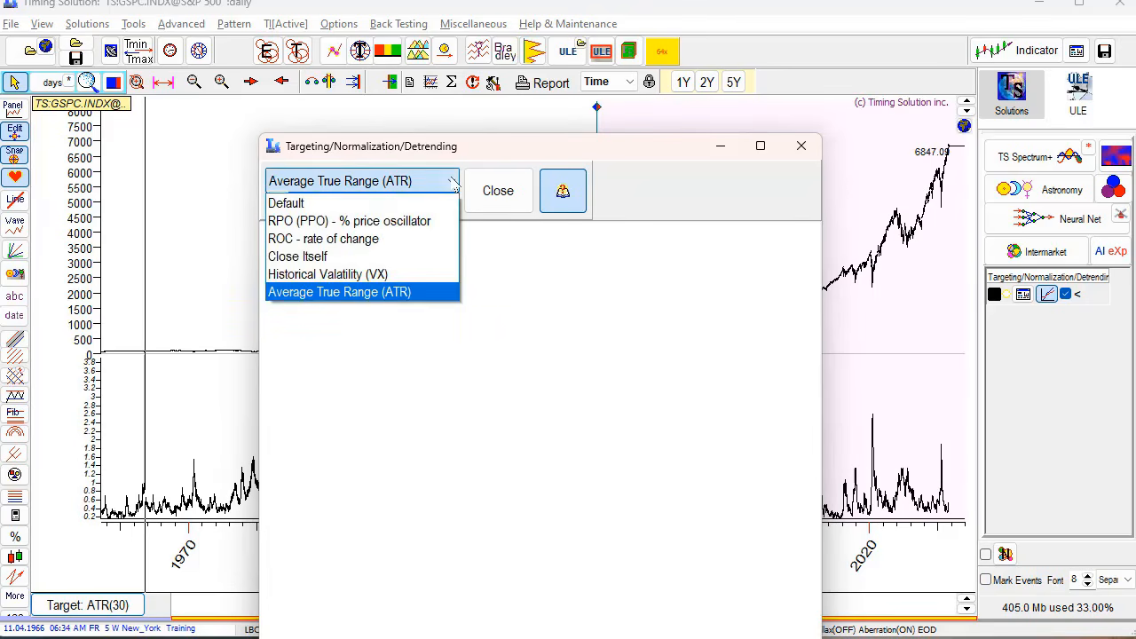
click(359, 281)
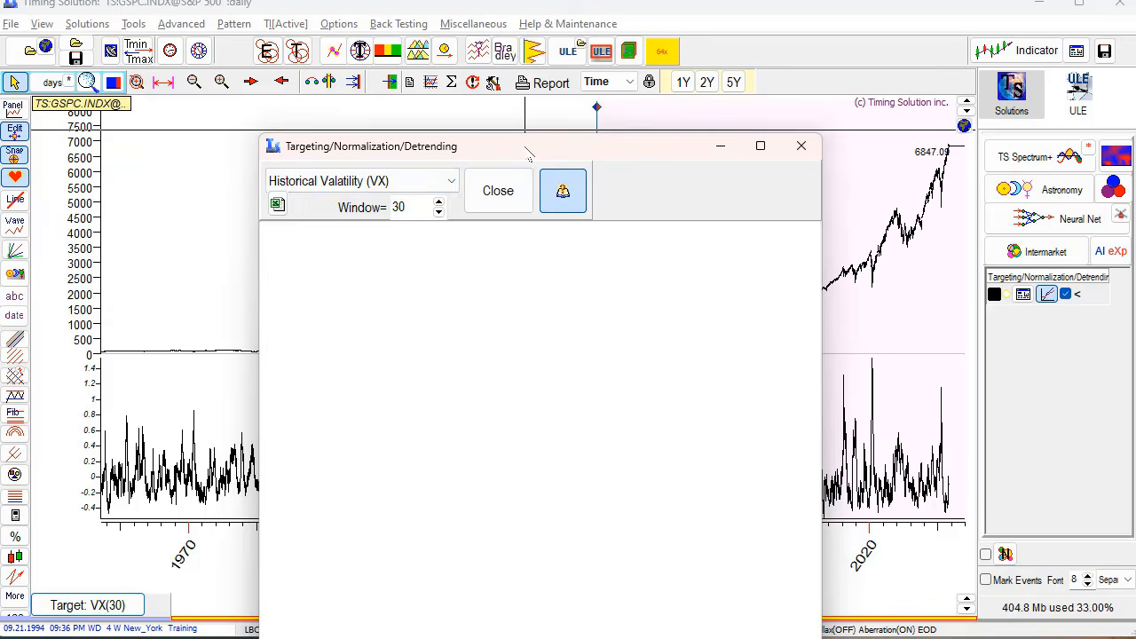
drag(528, 155, 364, 575)
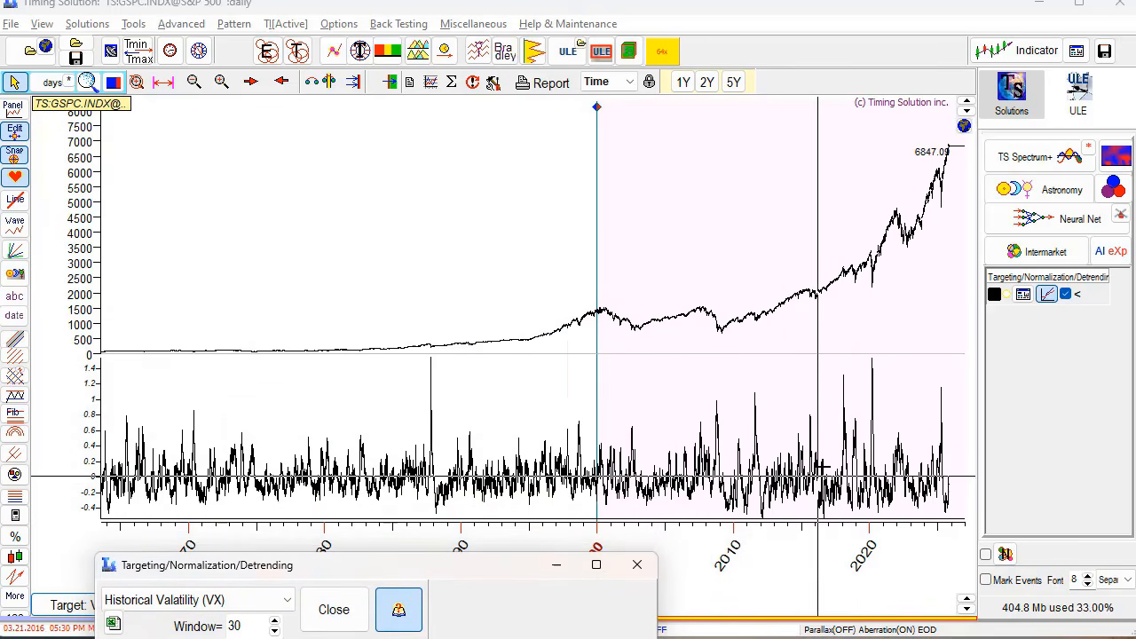
- Zoom the chart to 2015–2023, zoom back out, and close the targeting window with VX(30) kept
drag(799, 248, 908, 391)
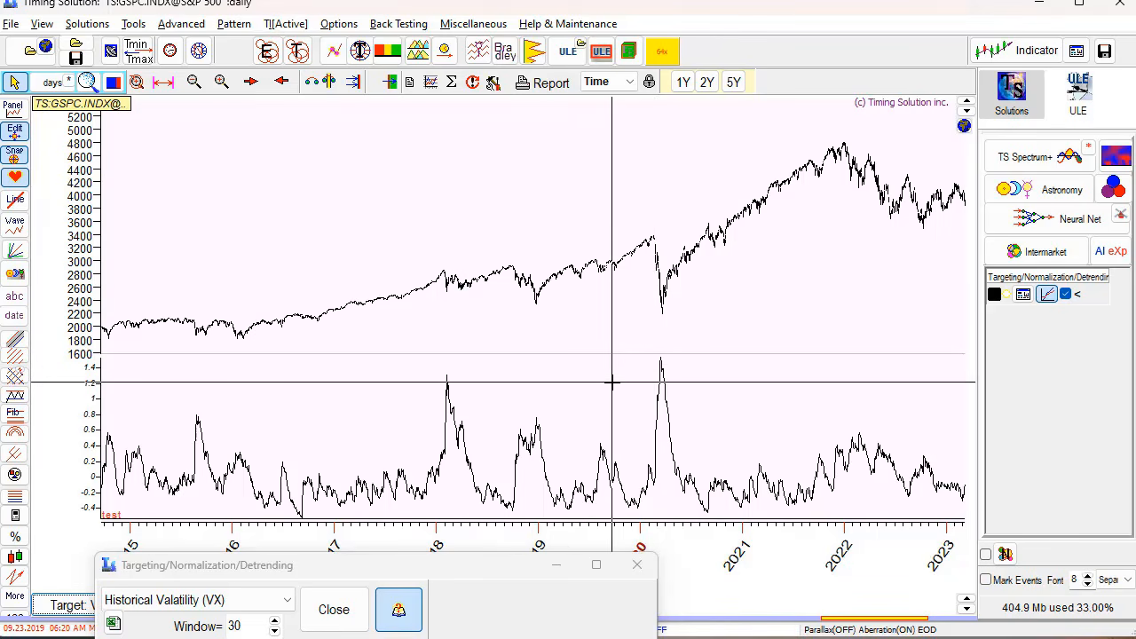
scroll(611, 382, down, 3)
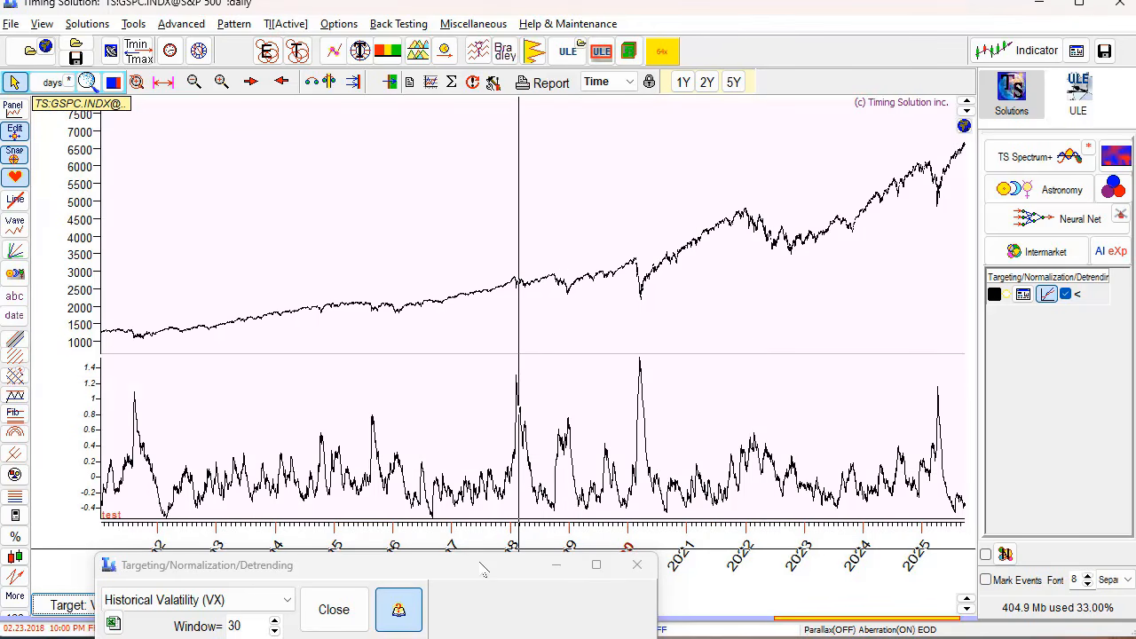
click(638, 564)
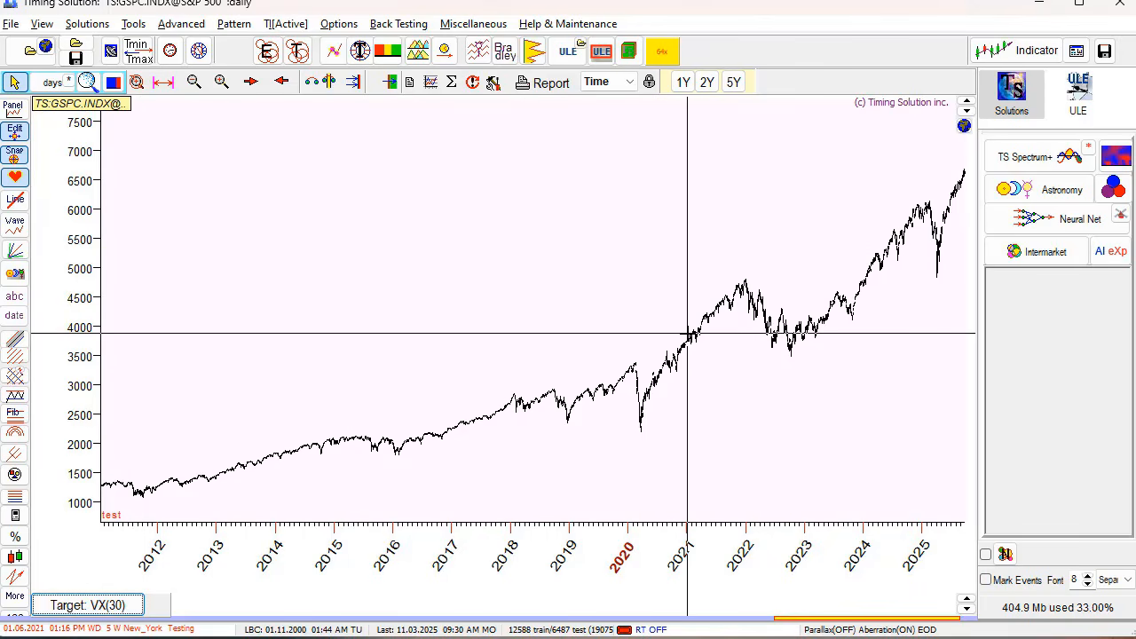
- Create a Neural Net solution with VX Oscillator (Exp 30) as its price event and open the Add model menu
scroll(574, 296, down, 5)
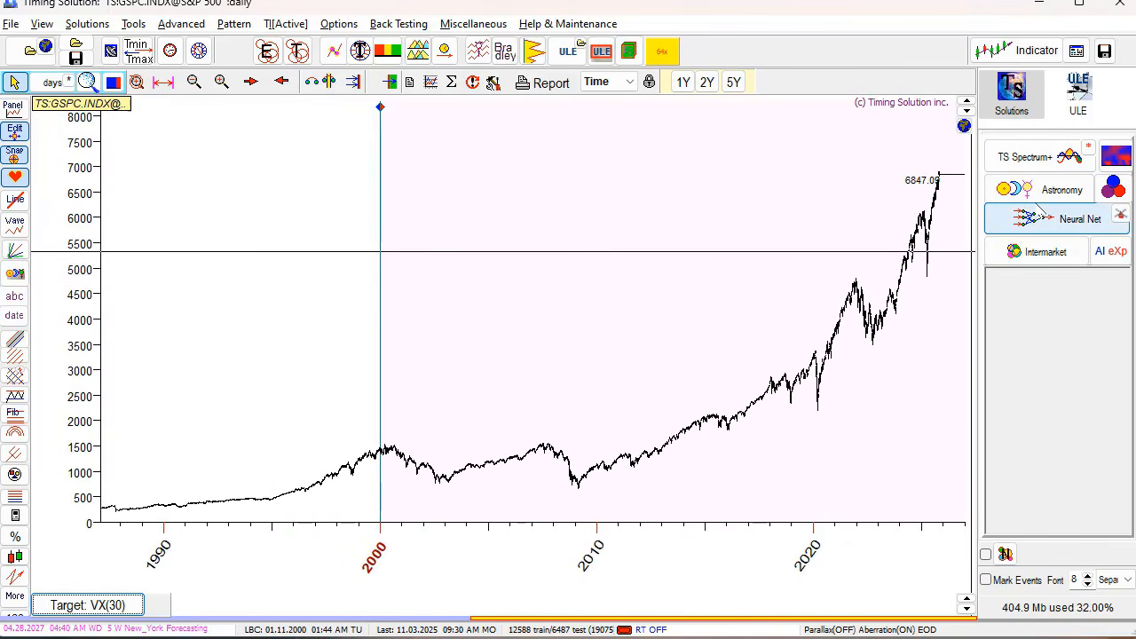
click(1032, 222)
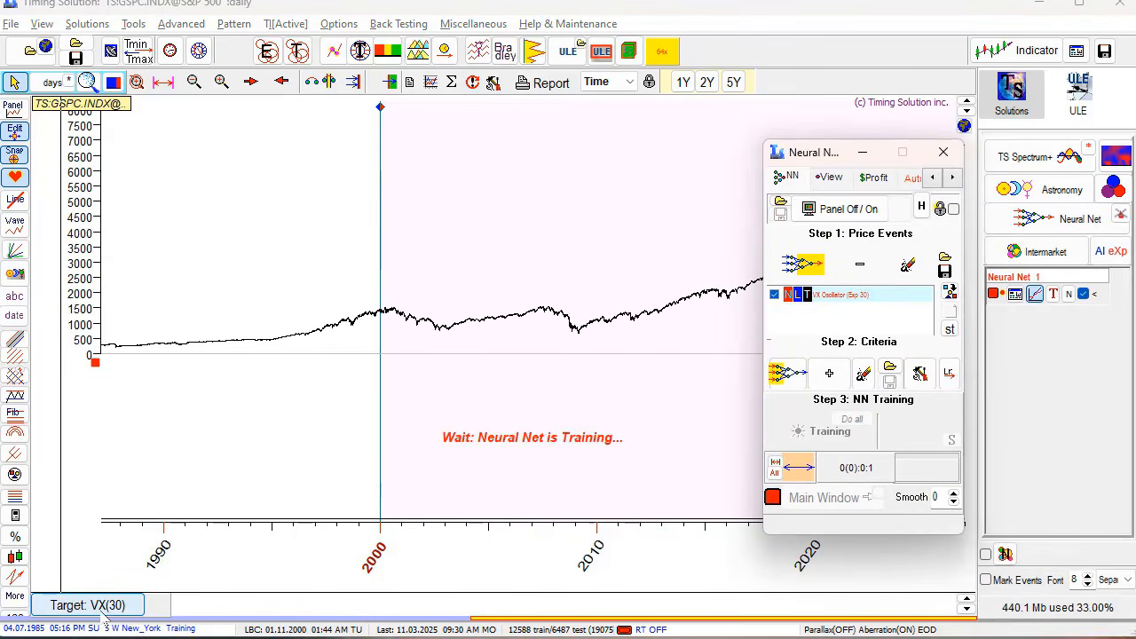
click(856, 297)
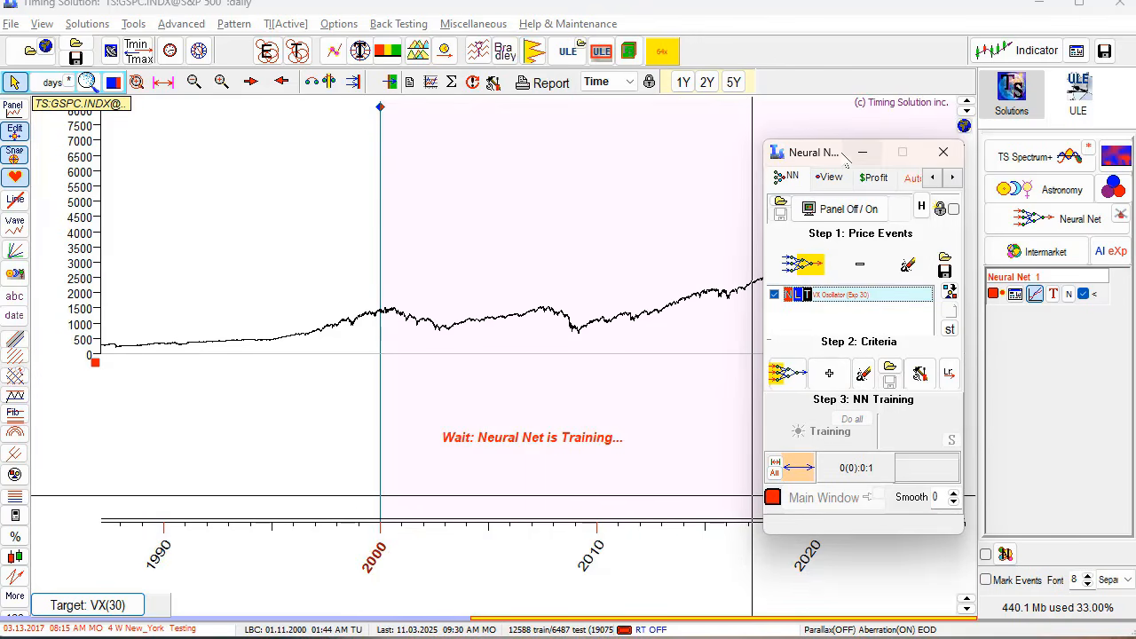
drag(826, 161, 602, 125)
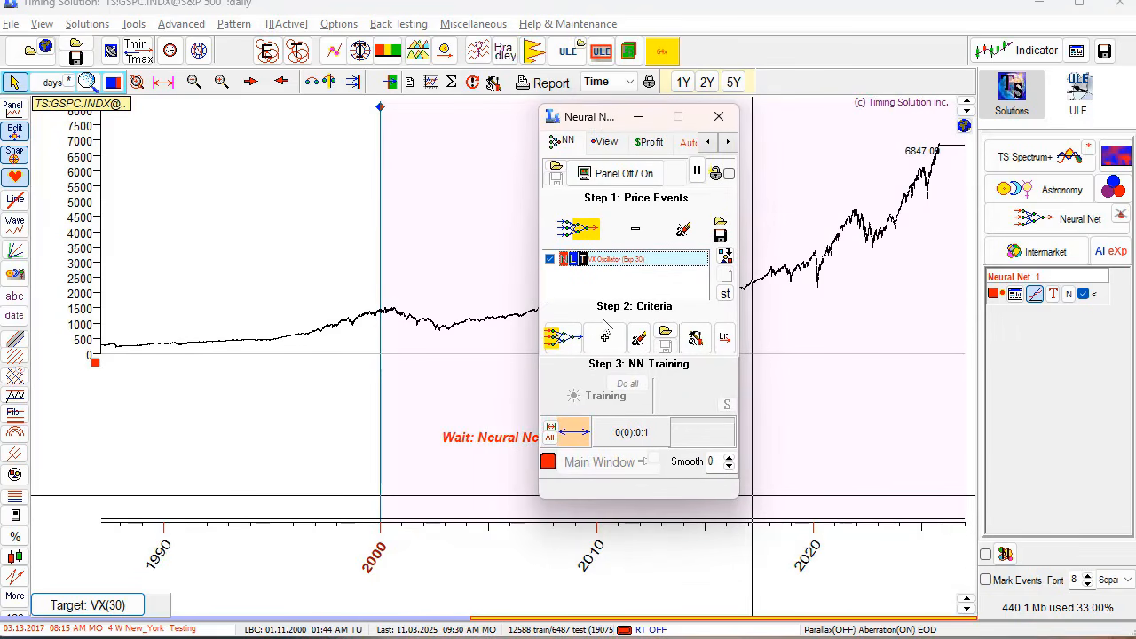
click(605, 337)
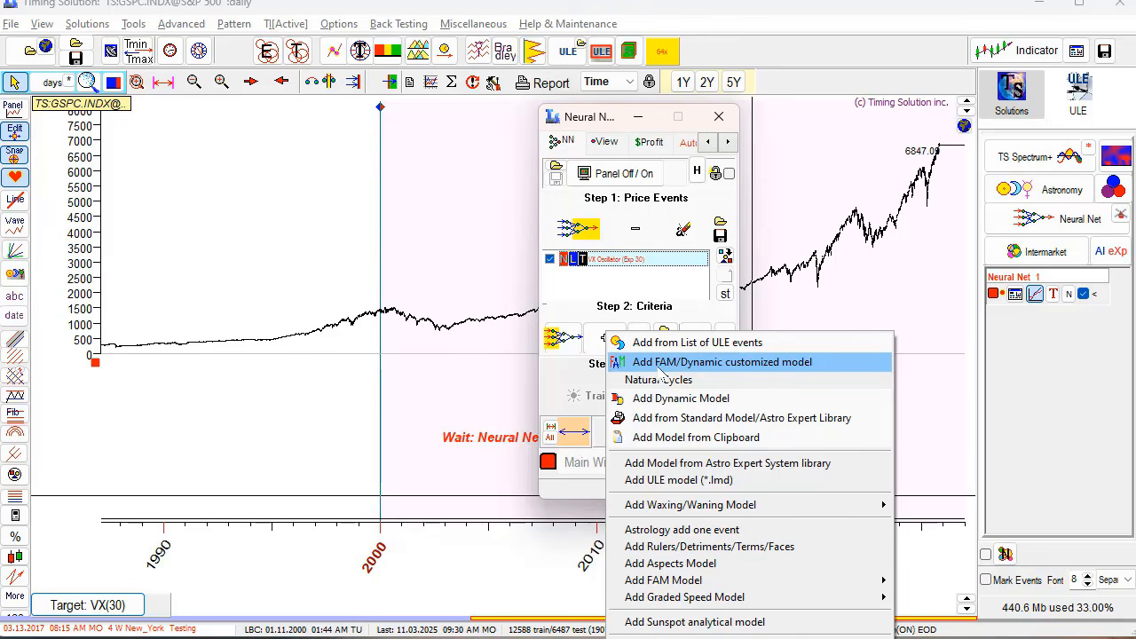
- Choose 'Add FAM/Dynamic customized model' to open the Astronomical Cycles (FAM) editor
click(657, 366)
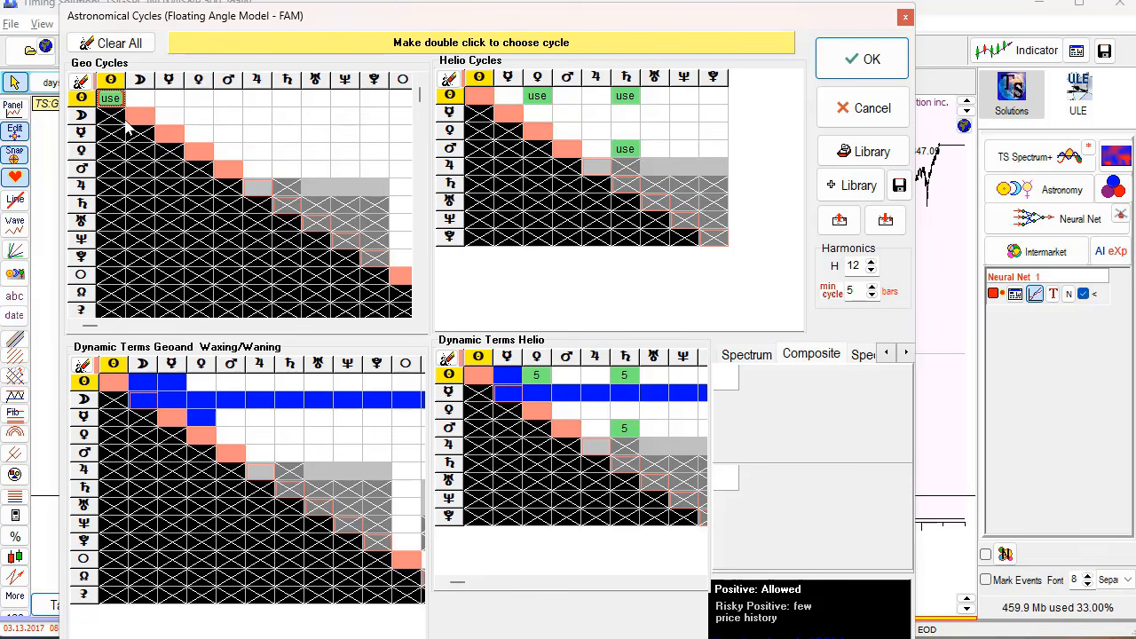
- Mark the Sun–Jupiter geo cycle as used, then unmark it again
click(261, 105)
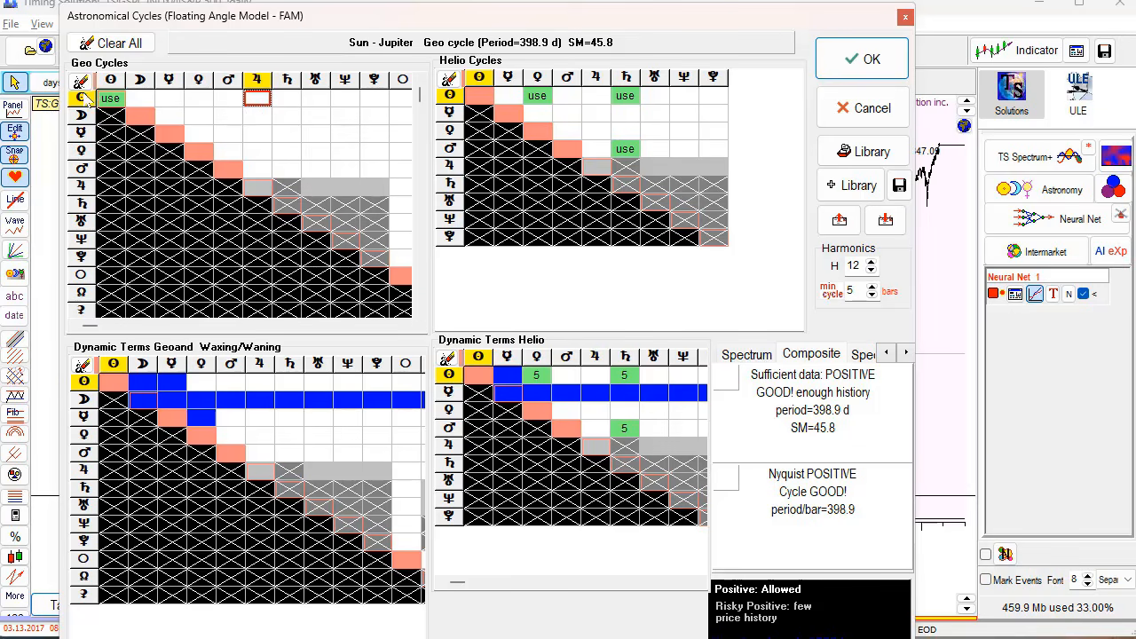
click(256, 100)
click(257, 98)
- Mark Mercury–Uranus helio, Venus–Jupiter dynamic helio and Mercury–Saturn waxing/waning as used in the model
click(664, 115)
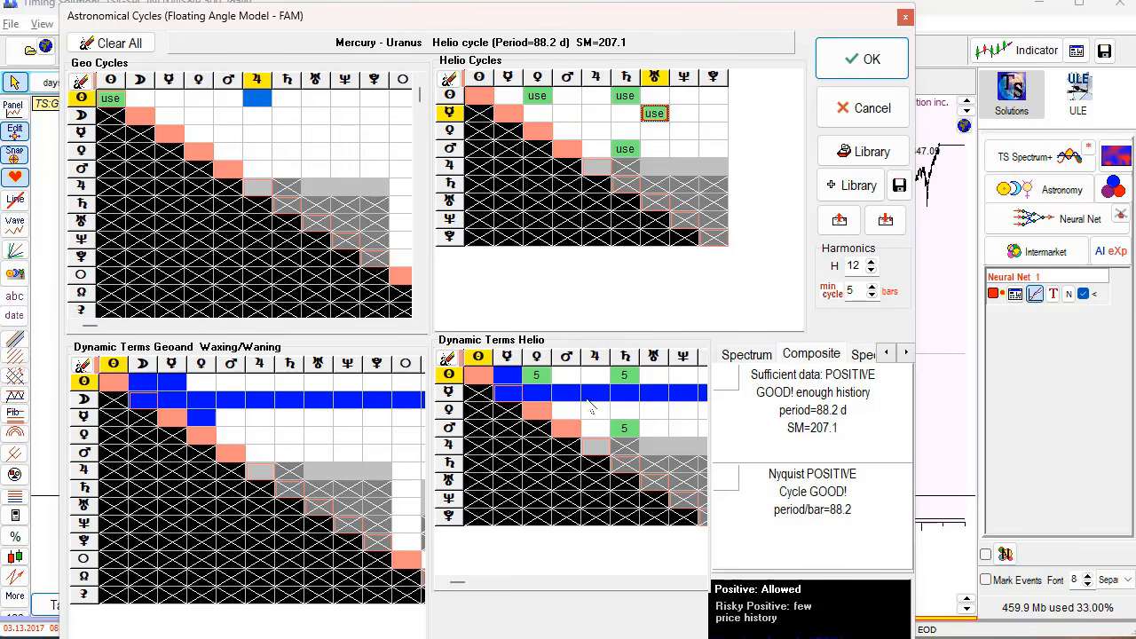
click(588, 413)
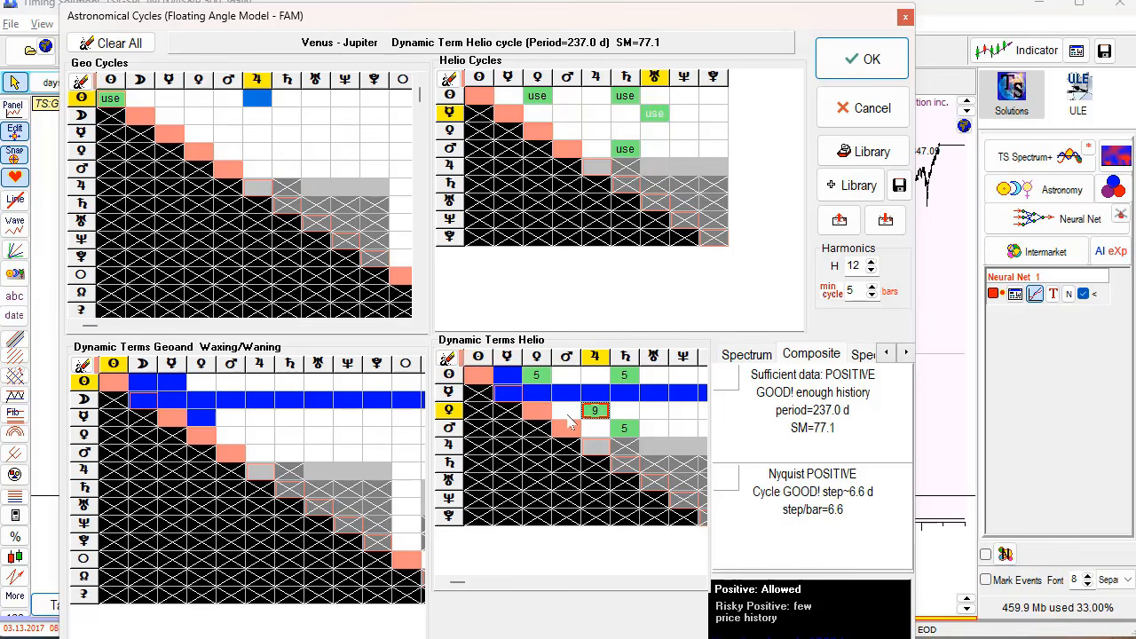
click(289, 419)
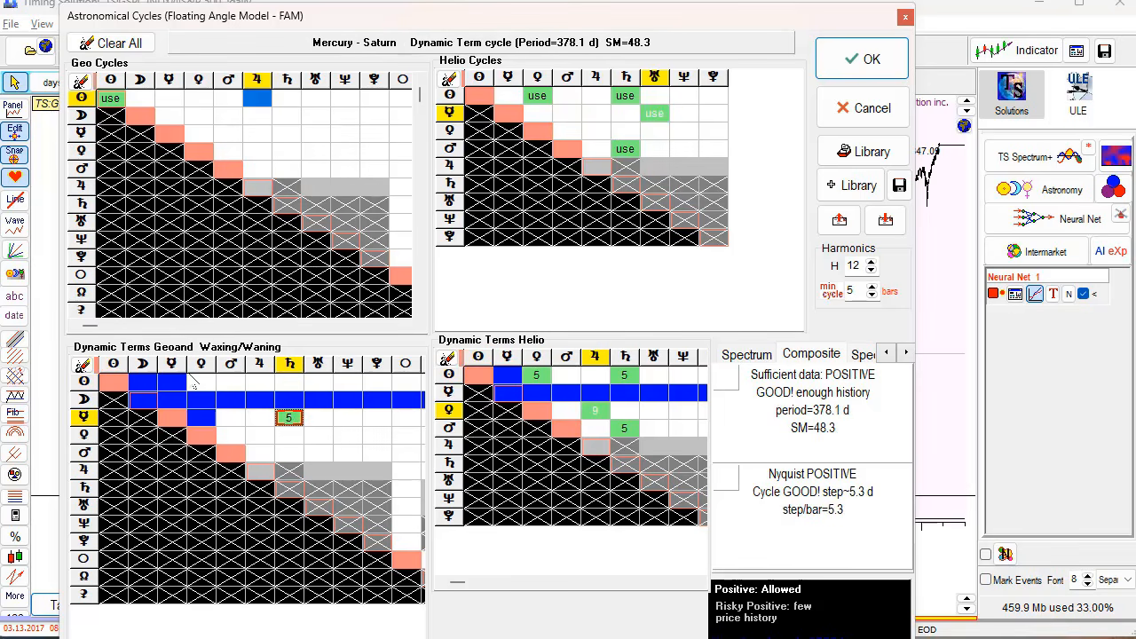
drag(443, 16, 431, 0)
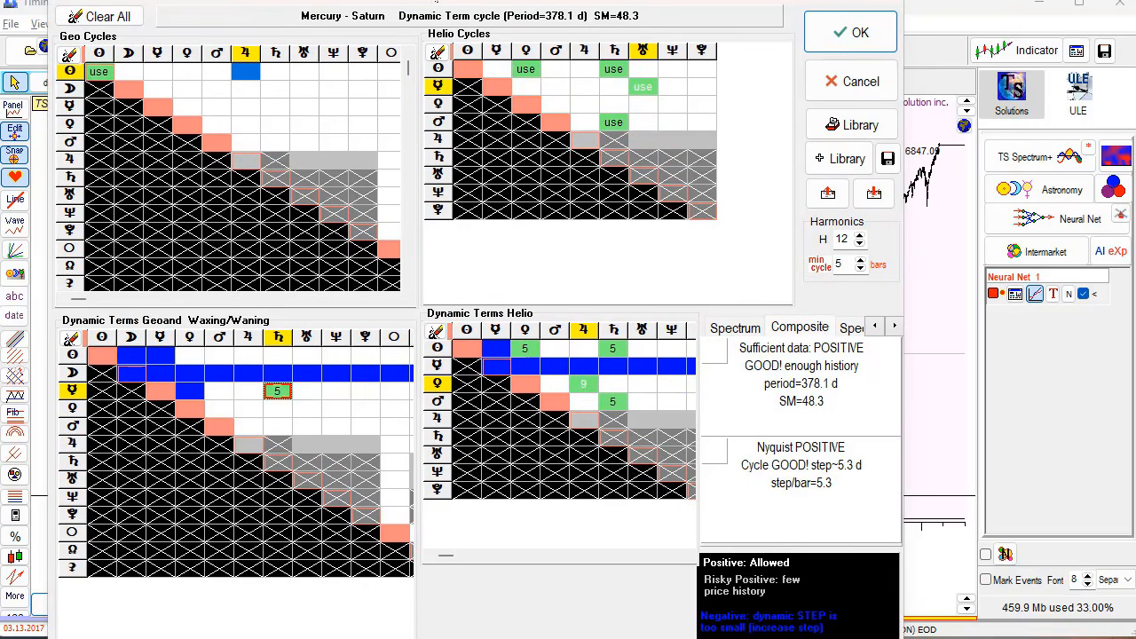
click(304, 161)
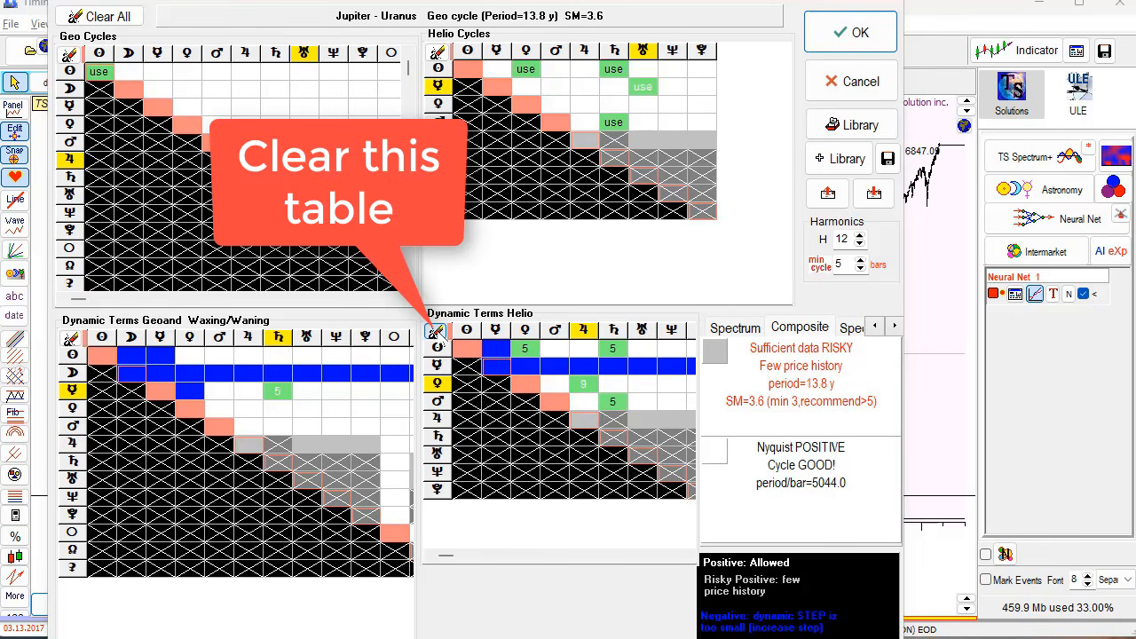
- Clear the Dynamic Terms Helio and Helio Cycles tables, then Clear All remaining cycles
click(437, 333)
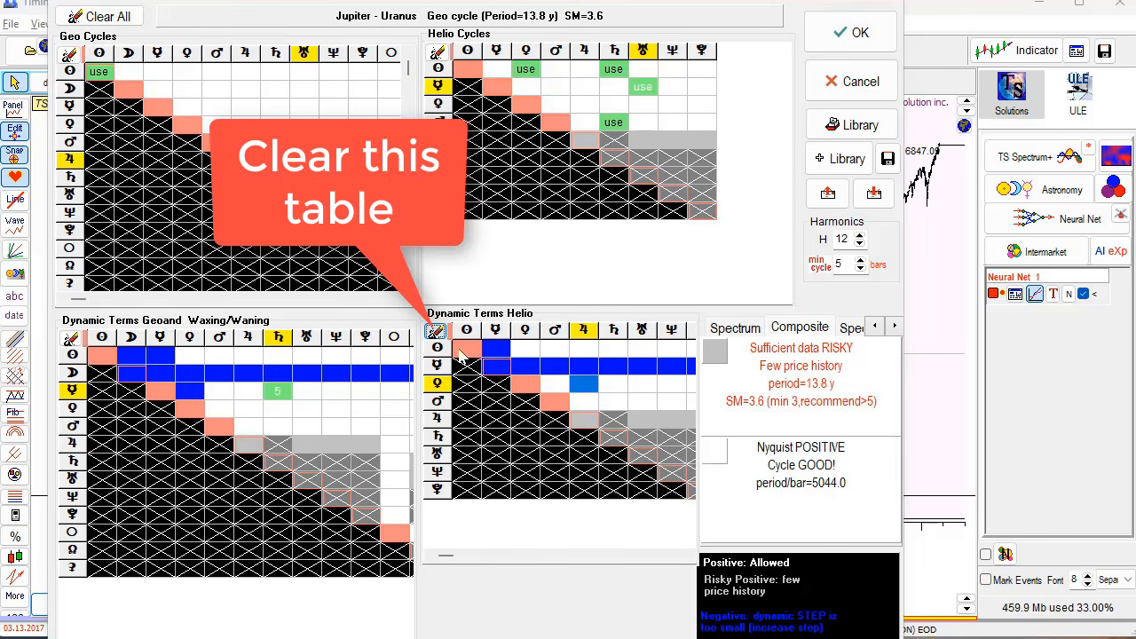
click(438, 53)
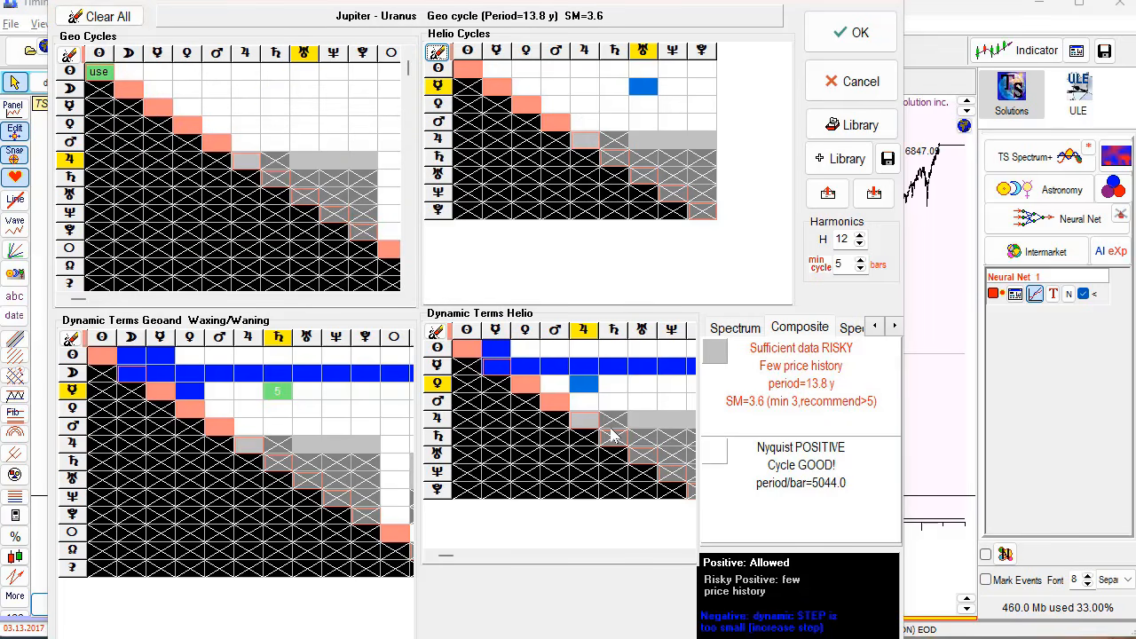
click(112, 24)
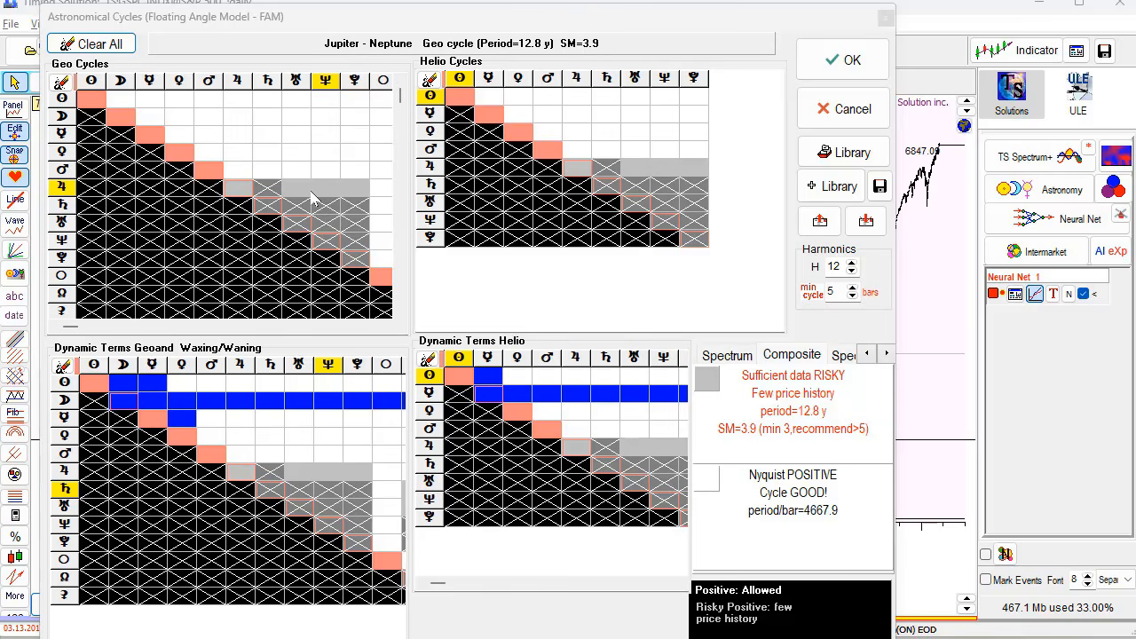
click(351, 209)
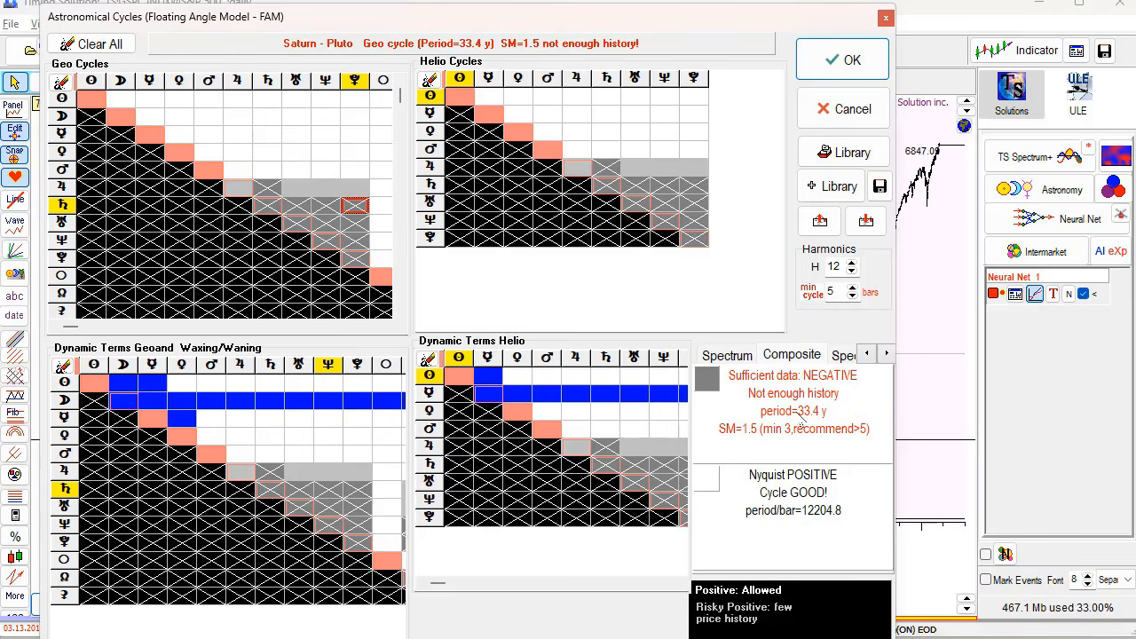
click(665, 186)
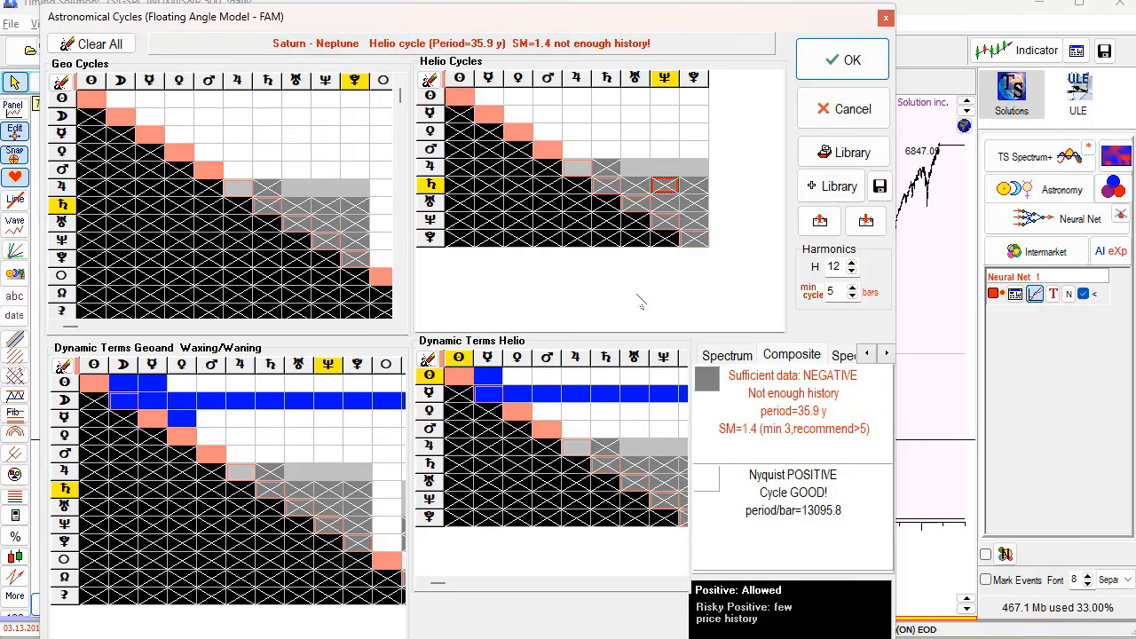
click(607, 448)
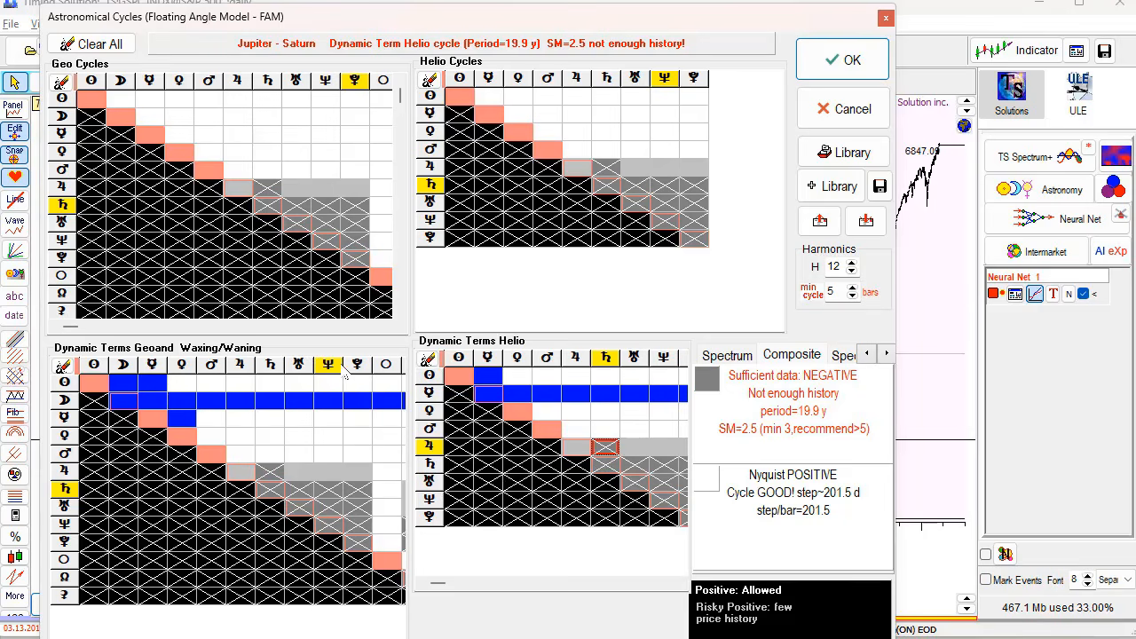
click(299, 187)
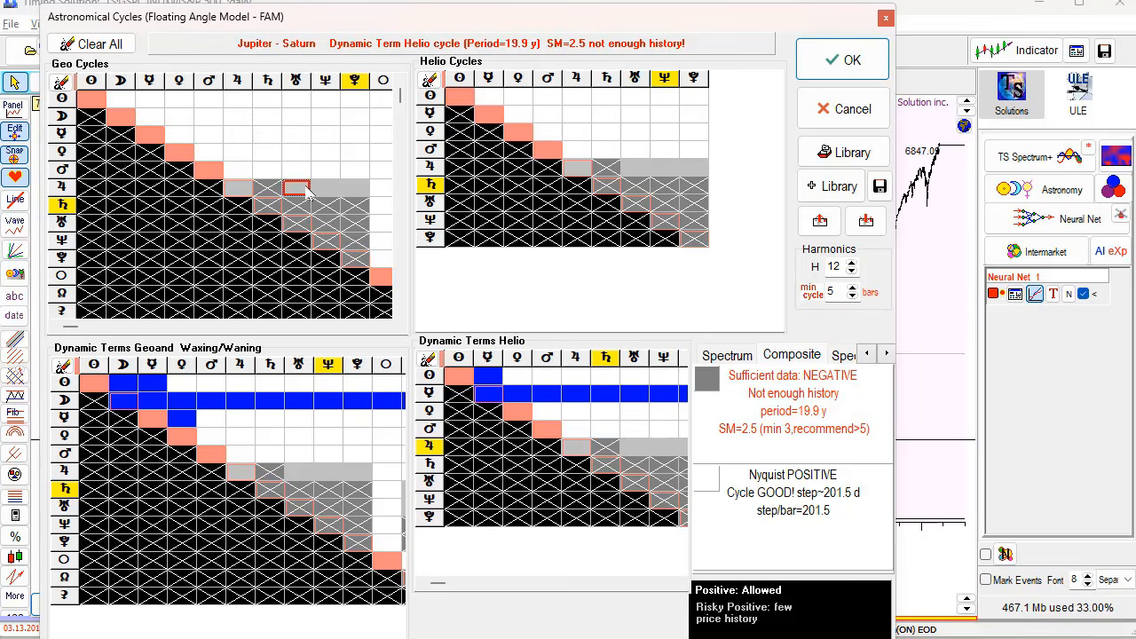
click(353, 190)
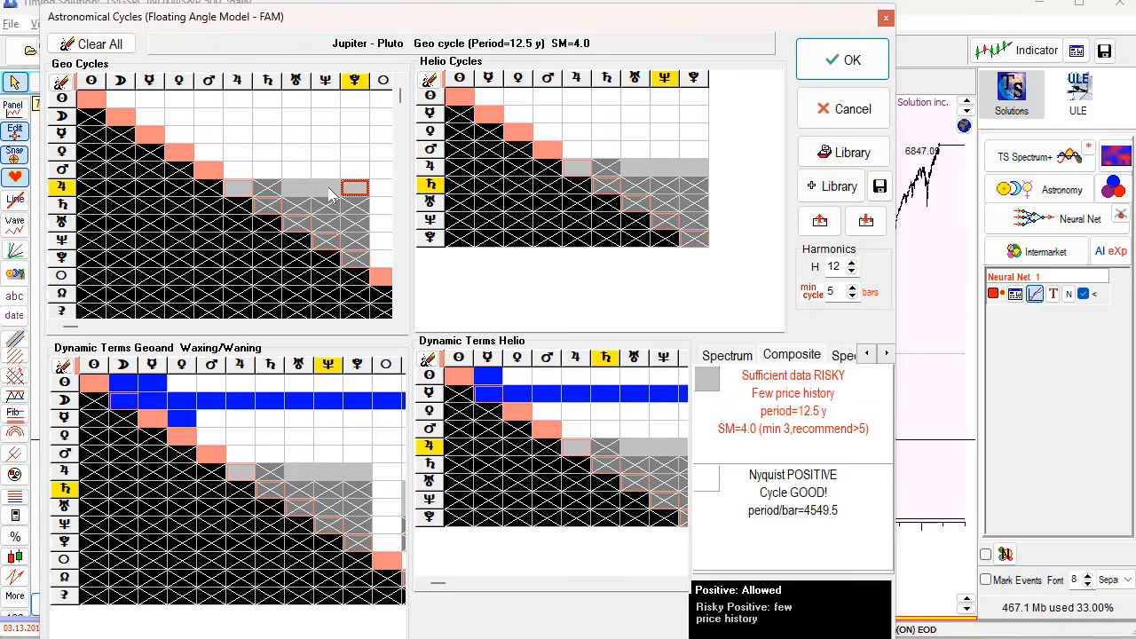
click(328, 190)
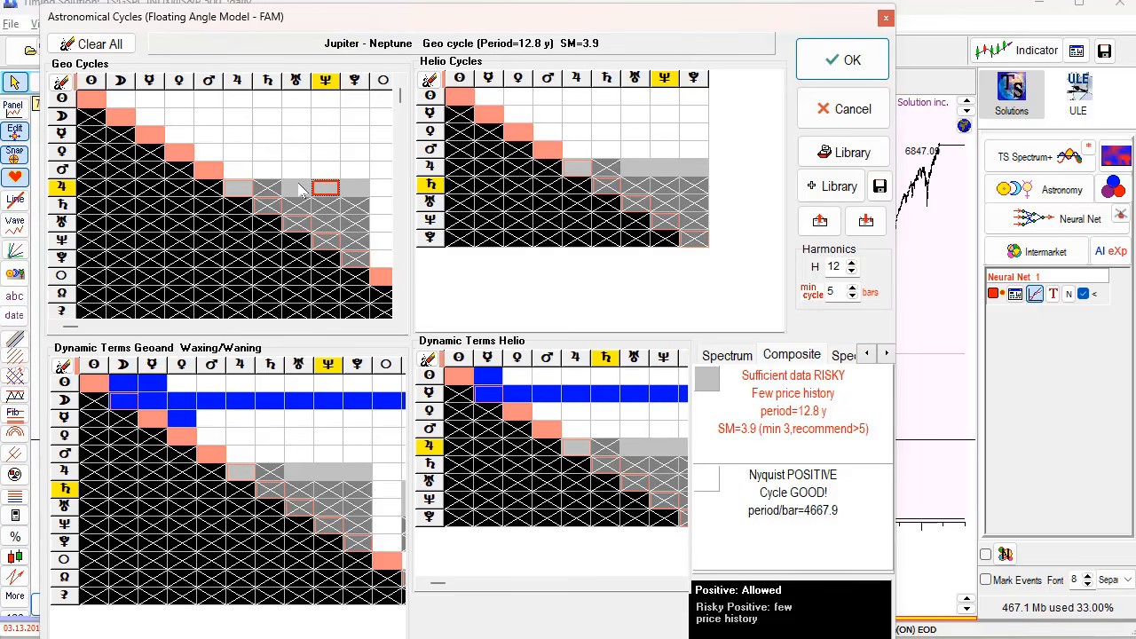
click(300, 188)
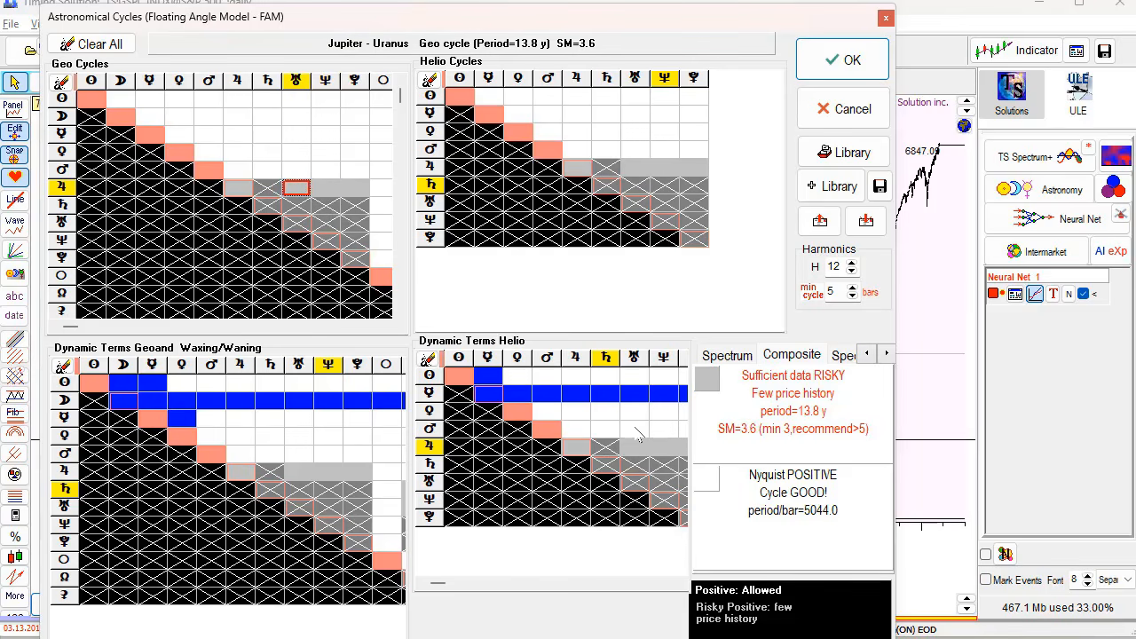
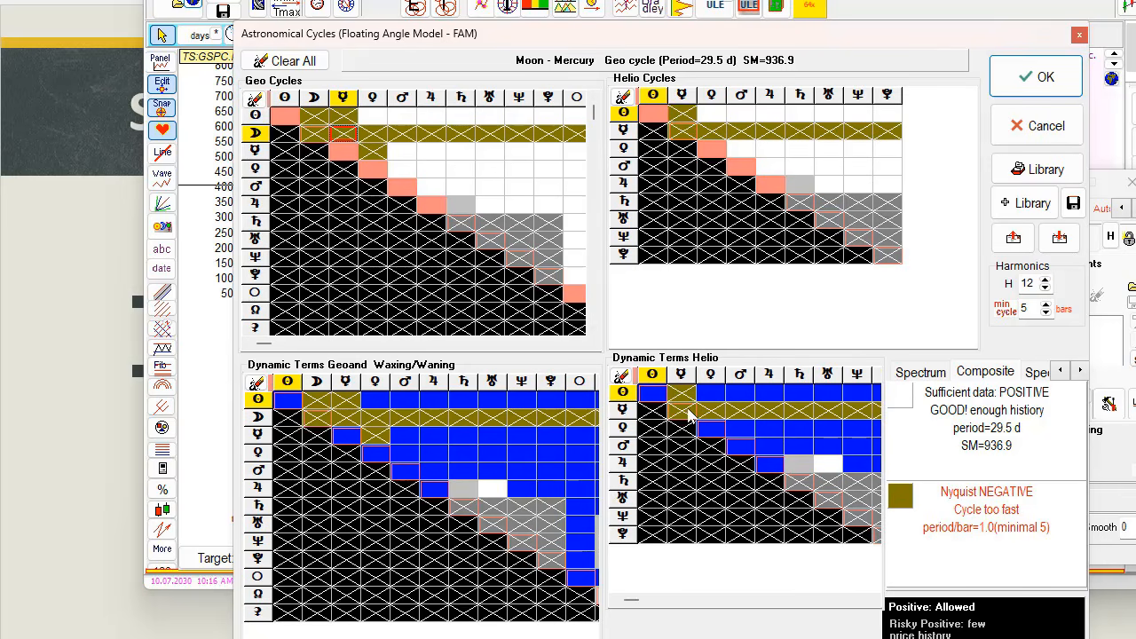
- Compare Composite diagnostics of the Mercury–Uranus, Uranus–Neptune and Venus–Uranus dynamic helio cycles
click(827, 411)
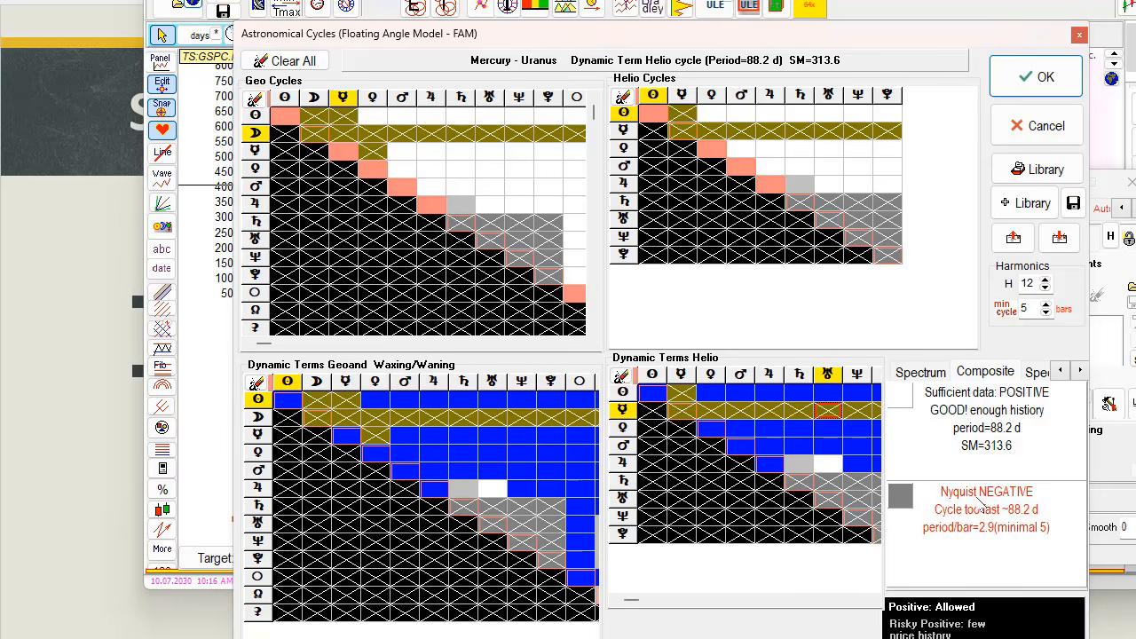
click(855, 499)
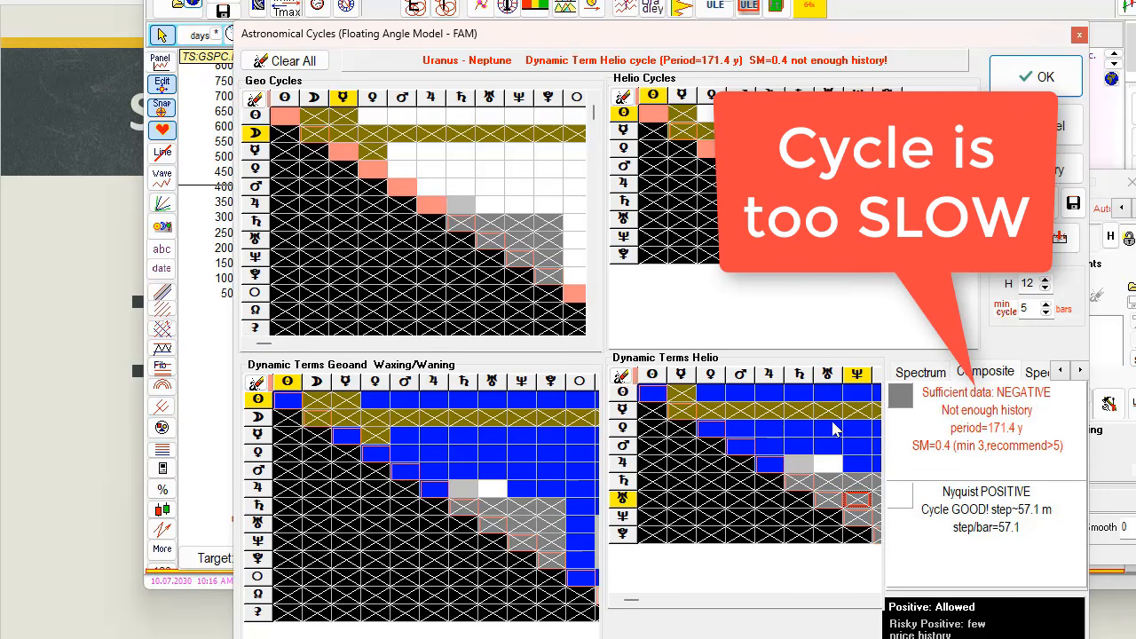
click(827, 411)
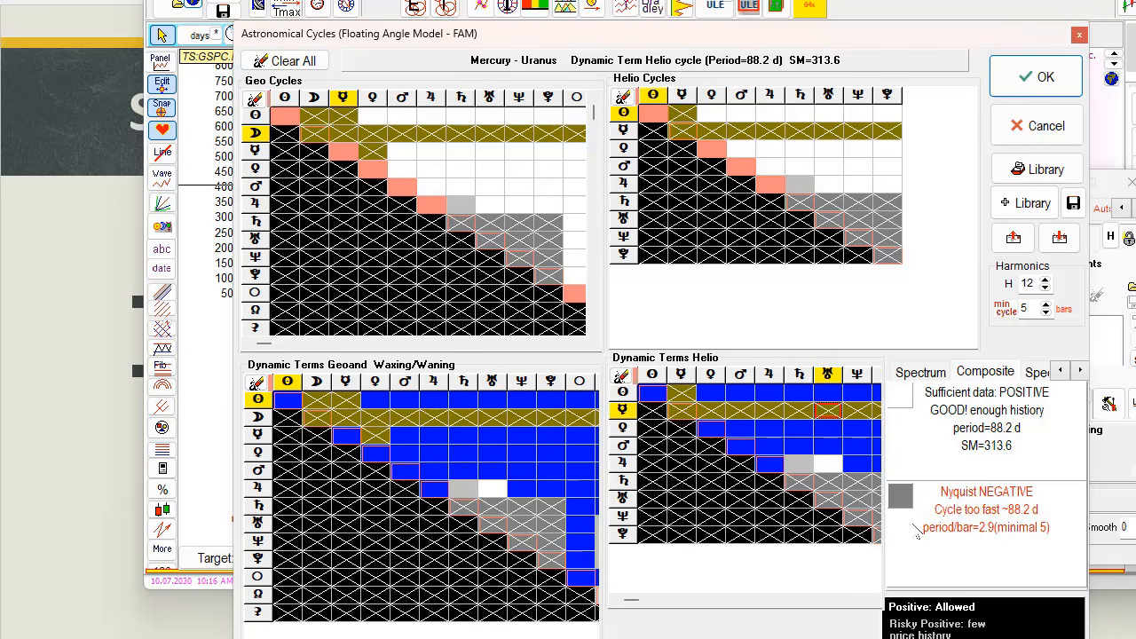
click(820, 433)
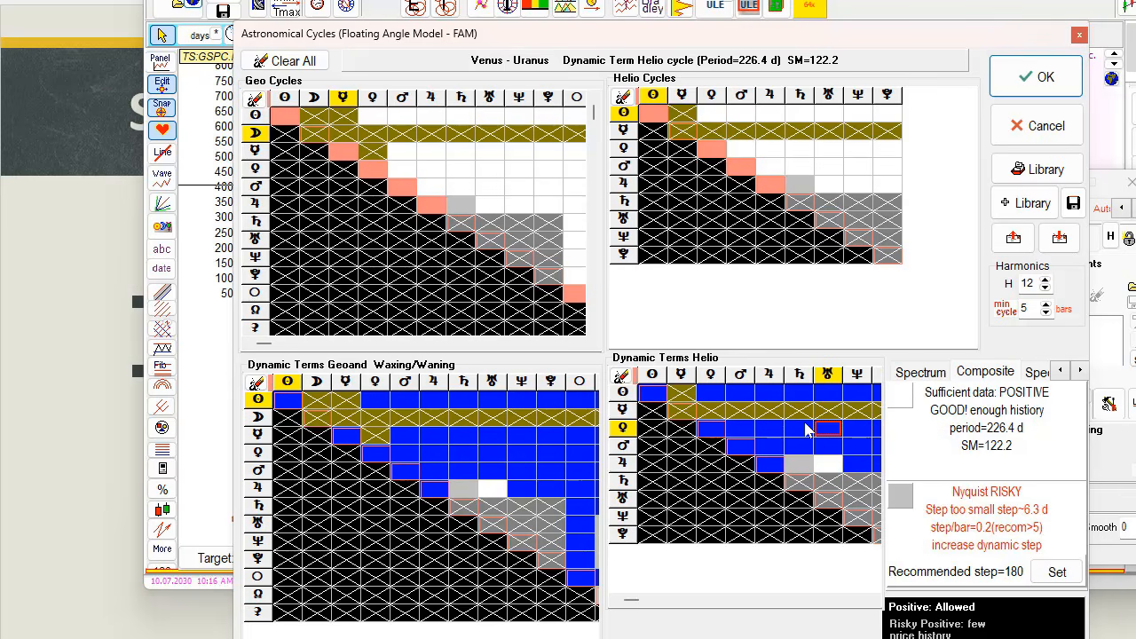
- Give the Venus–Saturn dynamic helio term a step of 180 and recheck it
click(808, 429)
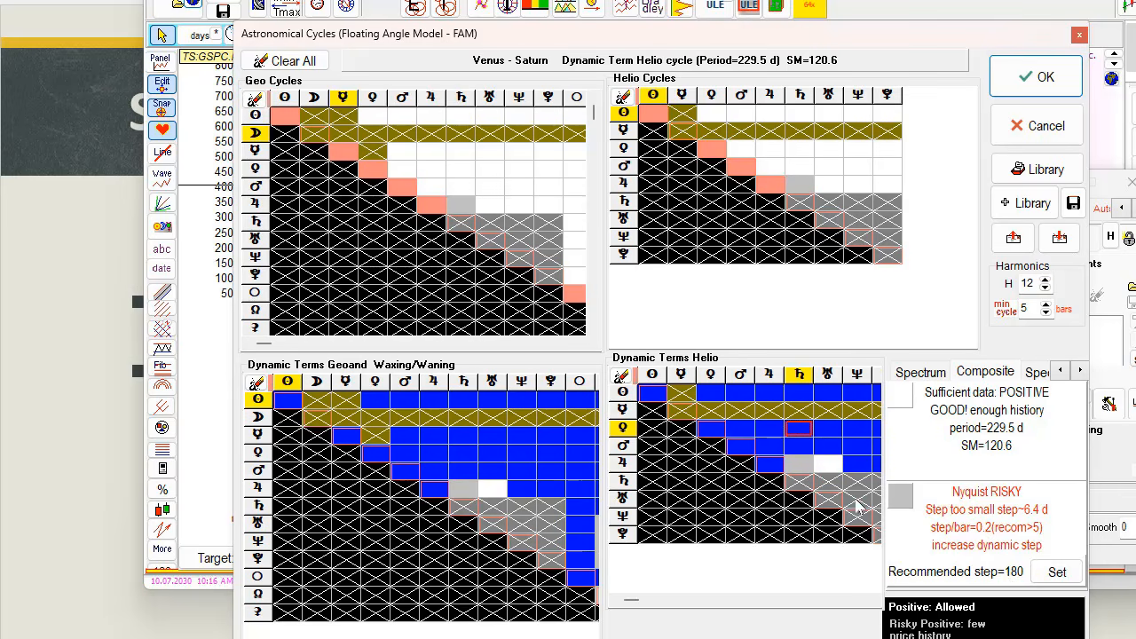
double_click(799, 431)
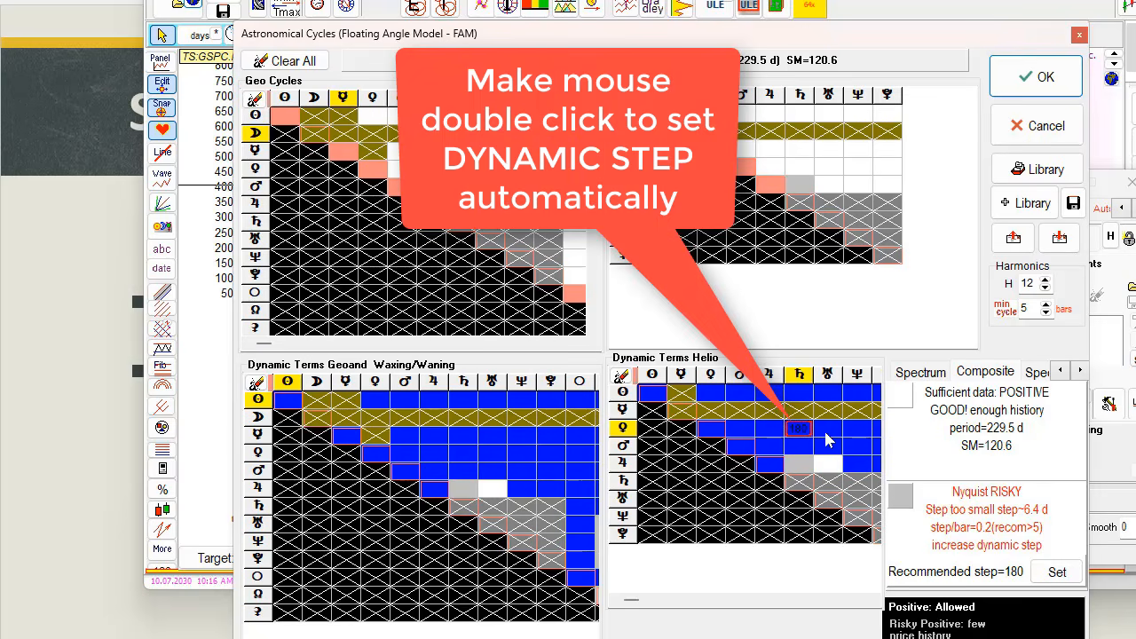
click(826, 433)
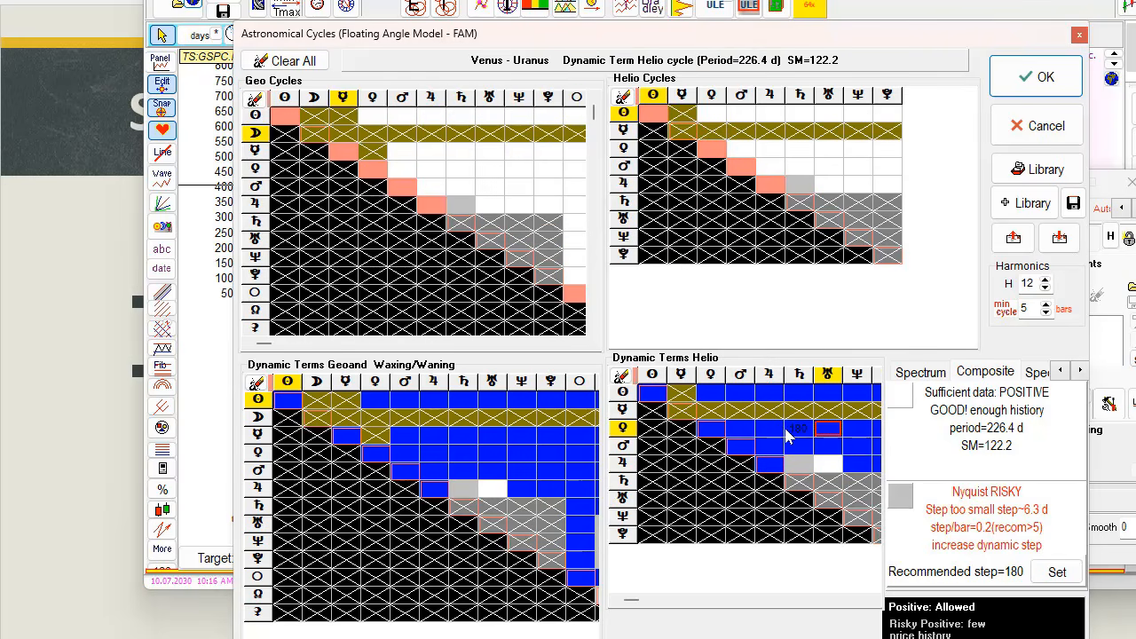
double_click(787, 435)
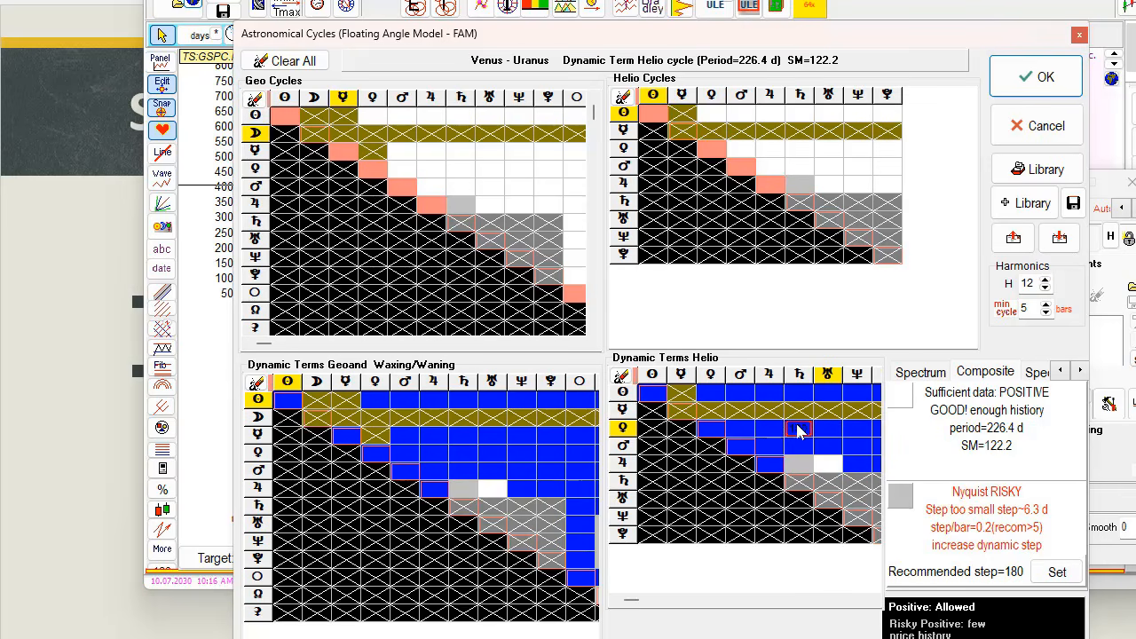
- Set dynamic steps of 180 for Venus–Neptune, 90 for Mars–Pluto and 12 for Jupiter–Pluto
double_click(521, 453)
click(540, 476)
double_click(540, 476)
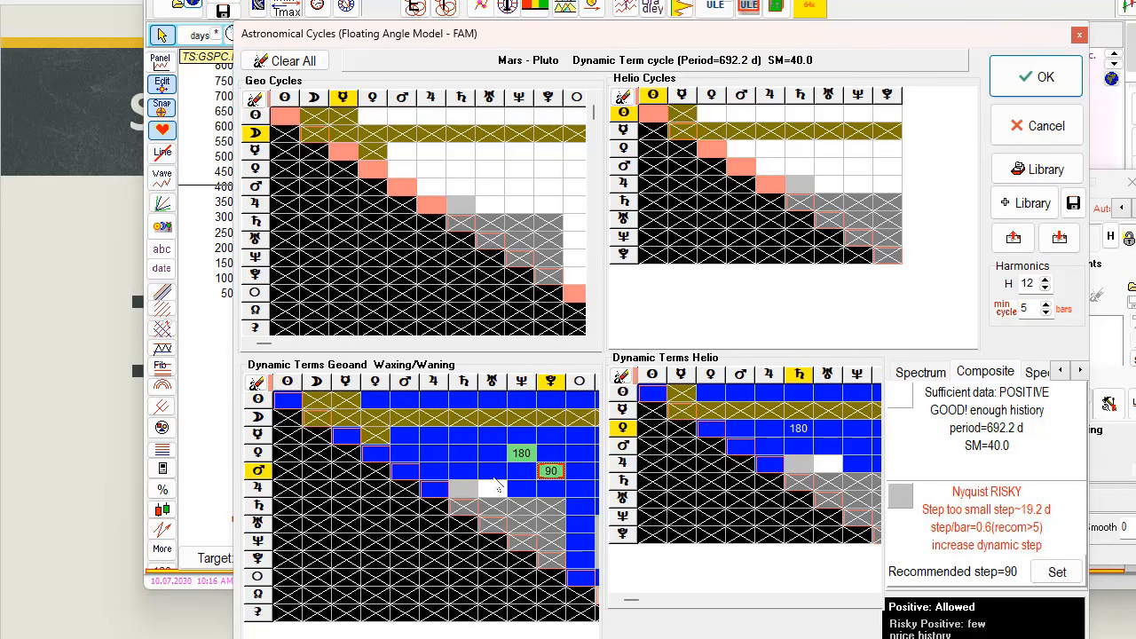
double_click(550, 489)
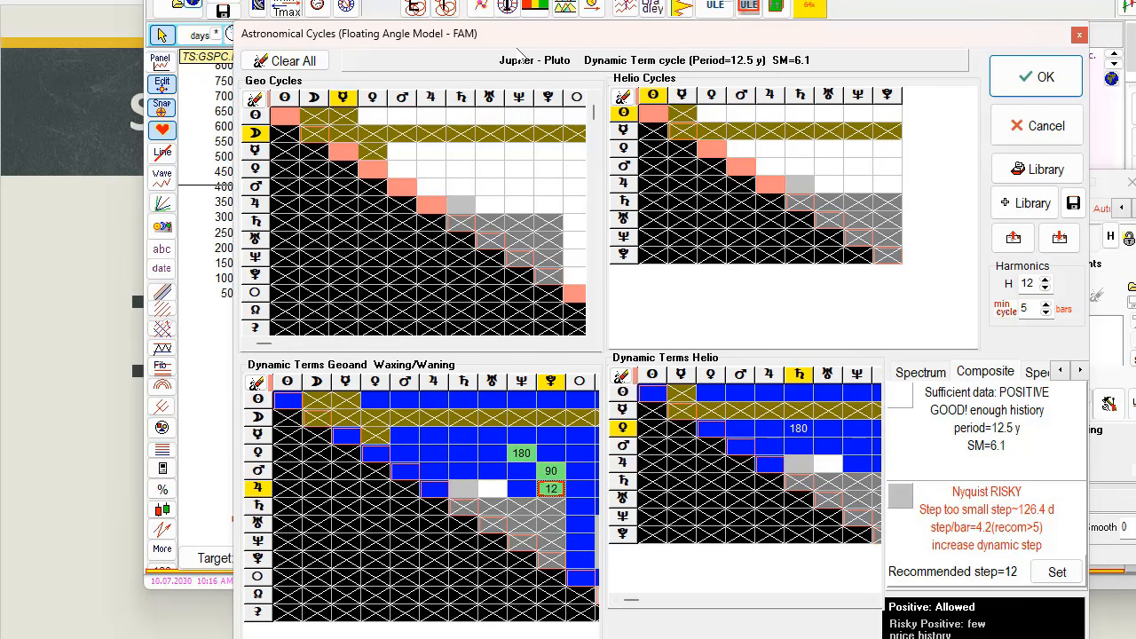
drag(523, 41, 451, 0)
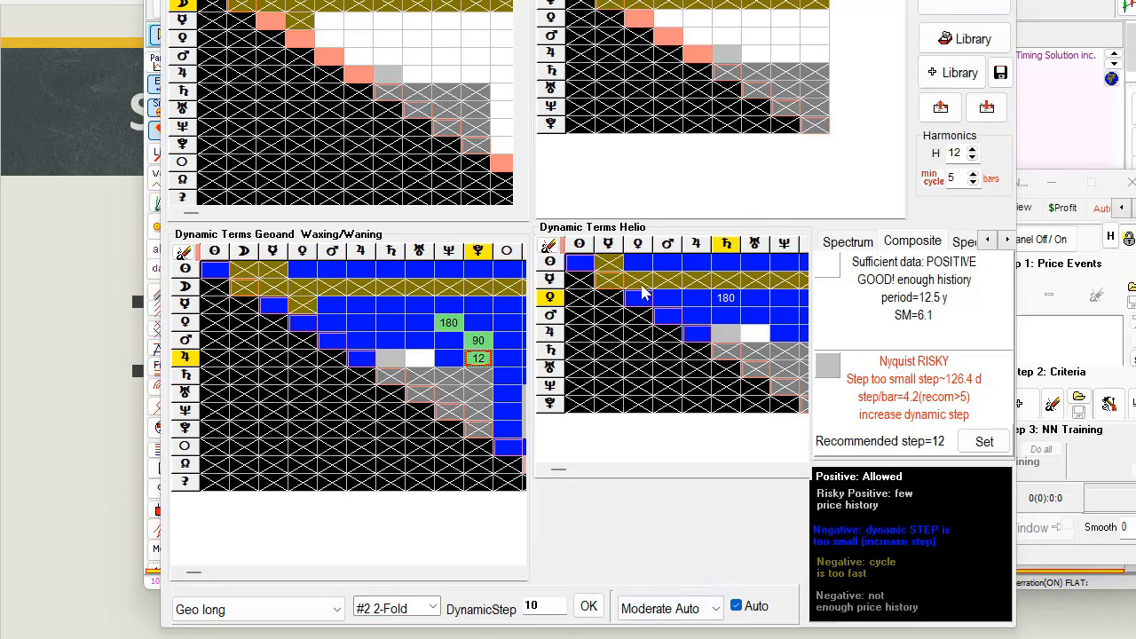
- Bring the Astronomical Cycles window fully back on screen and make it active
drag(751, 0, 806, 82)
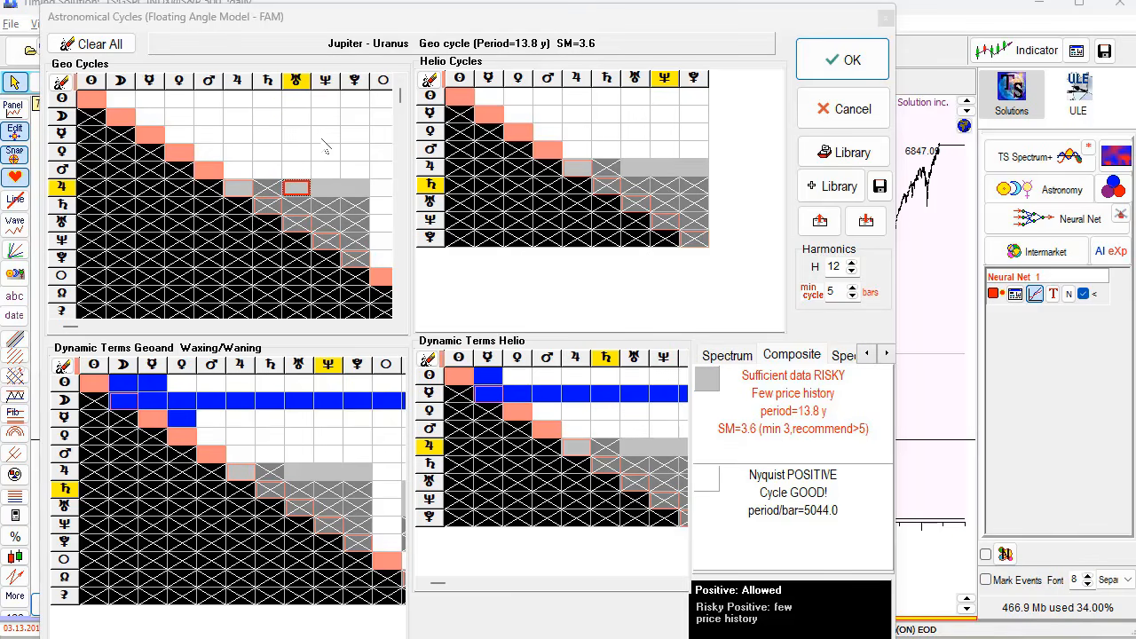
click(435, 23)
mouse_move(435, 24)
mouse_down()
mouse_move(426, 1)
mouse_move(418, 21)
mouse_move(439, 26)
mouse_move(422, 13)
mouse_up()
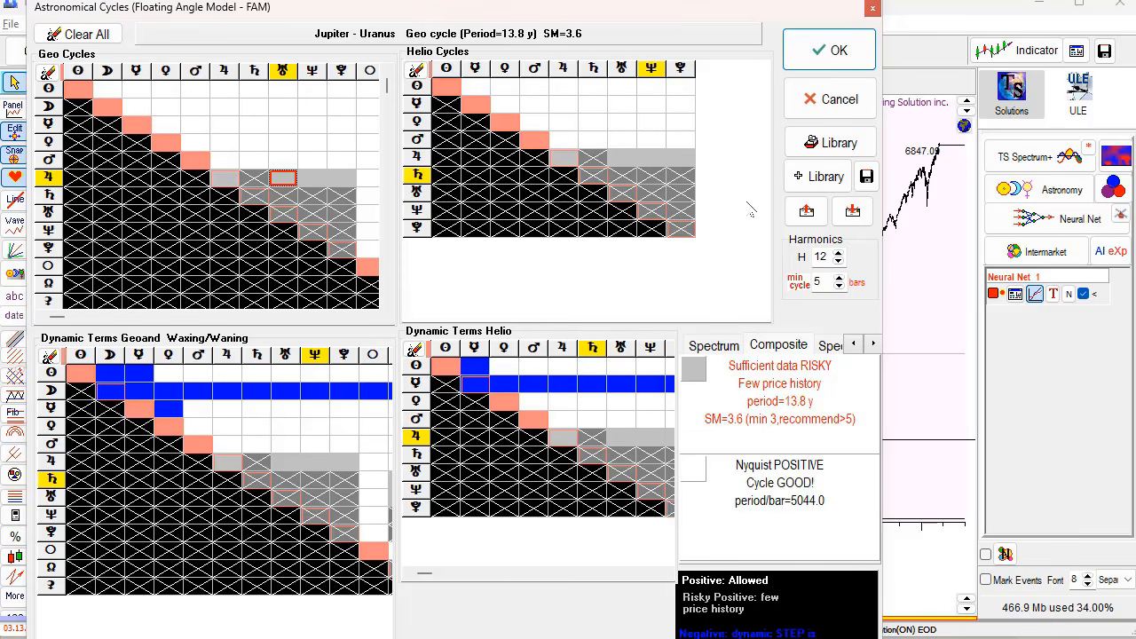
- Load the 'Template for EOD/Weekly chart' model from the FAM Library
click(832, 146)
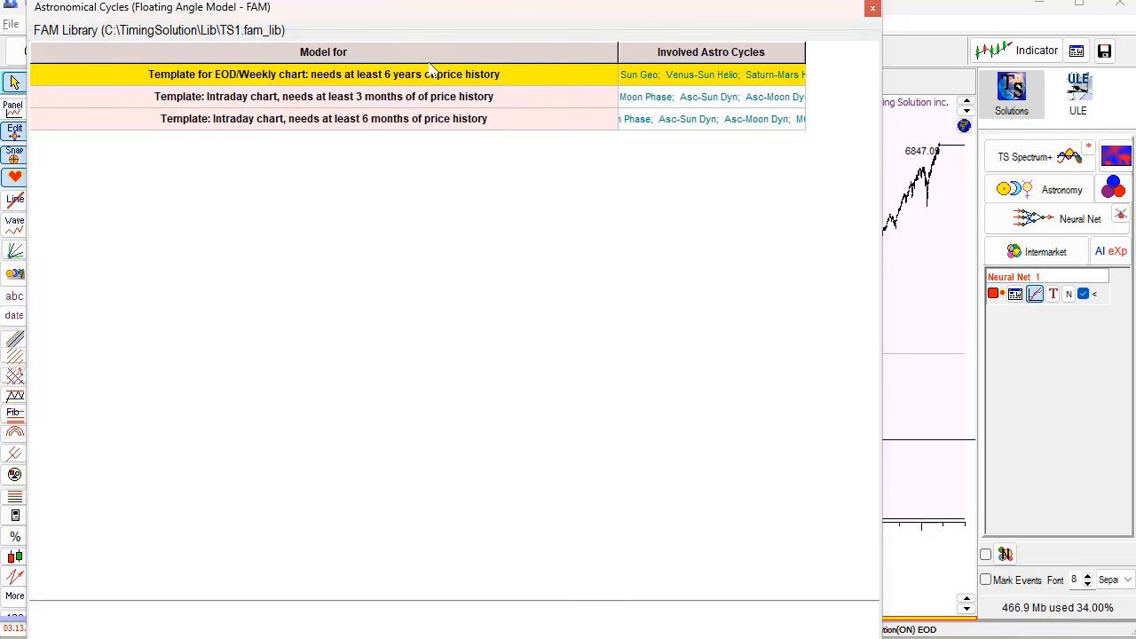
mouse_move(455, 18)
mouse_down()
mouse_move(468, 0)
mouse_move(441, 0)
mouse_up()
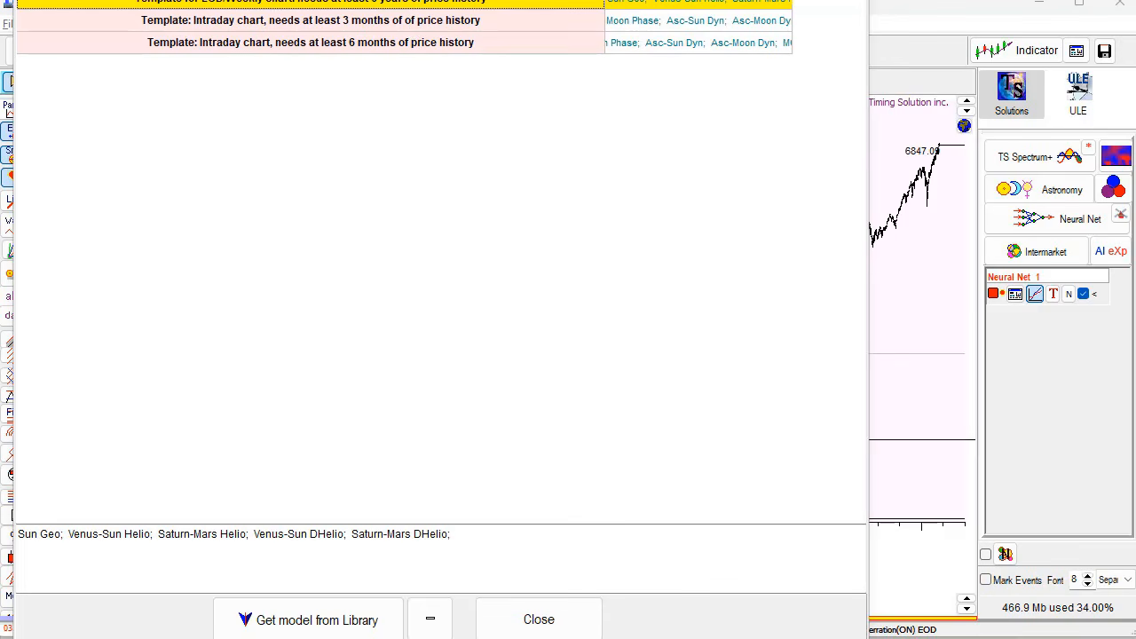
drag(426, 0, 427, 0)
click(296, 579)
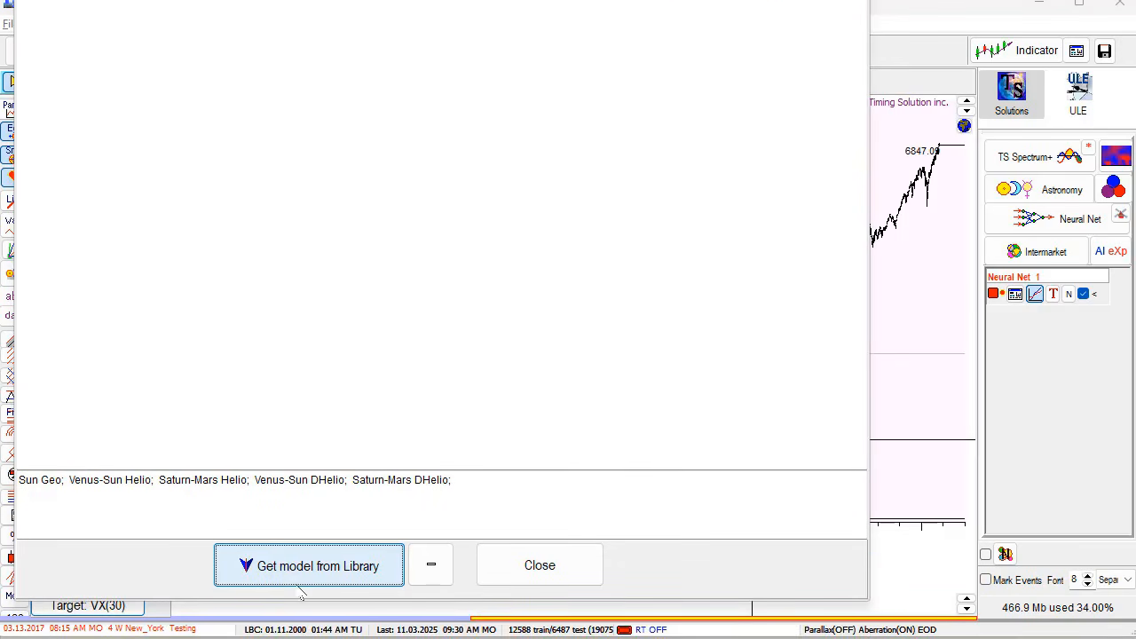
click(301, 577)
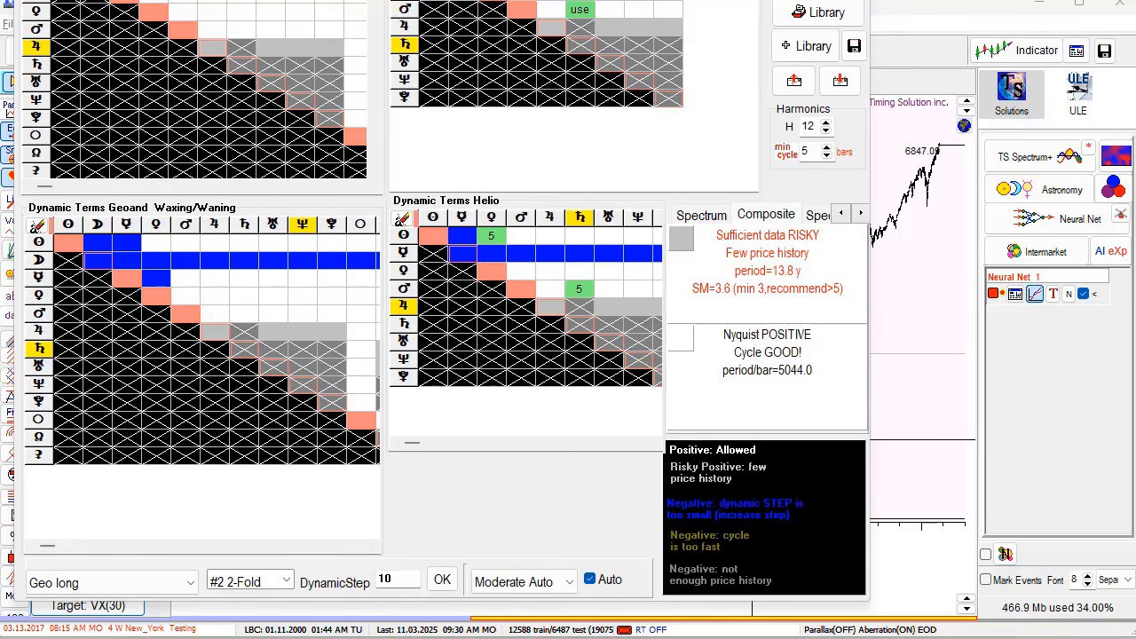
- Review the template's Sun–Venus and Mars–Saturn helio cycles and Mars dynamic terms, then accept the model
drag(284, 0, 300, 32)
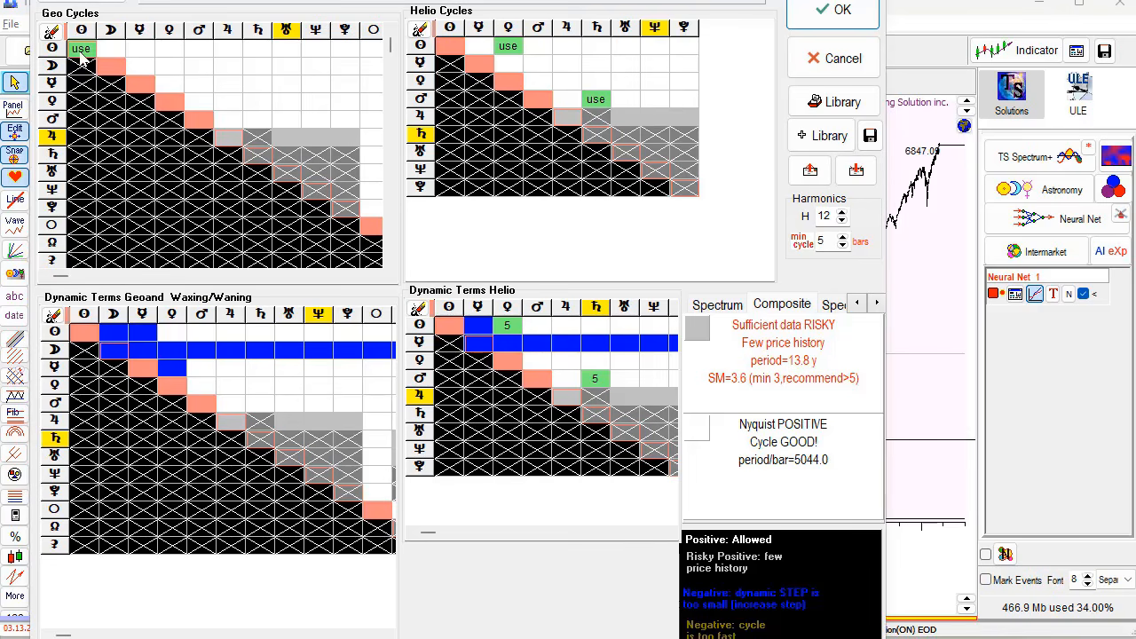
click(510, 51)
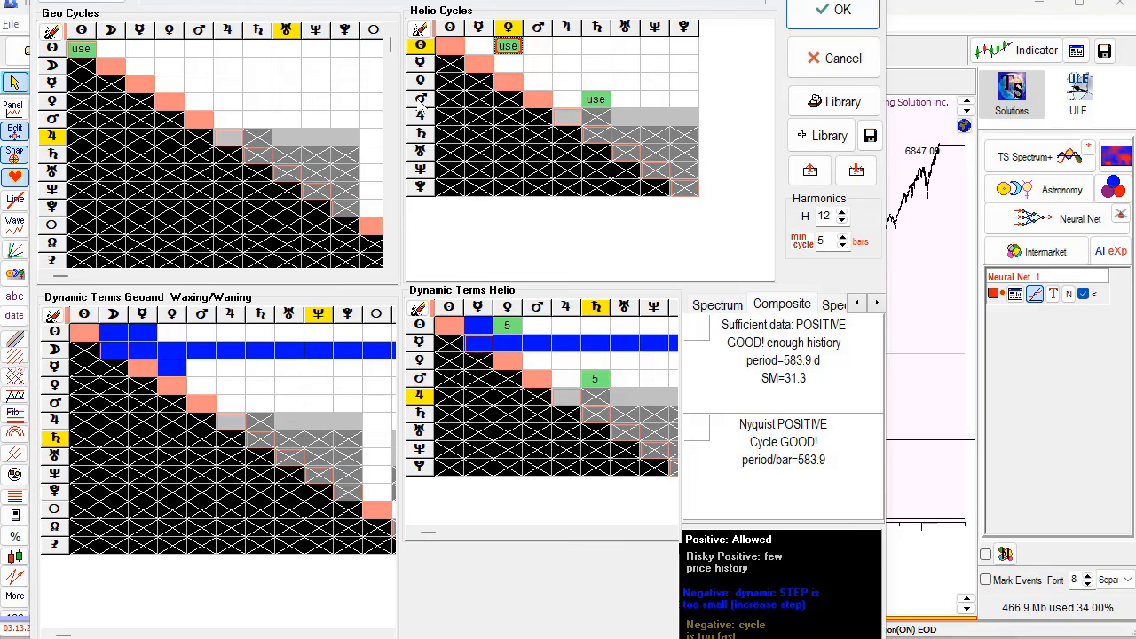
click(596, 100)
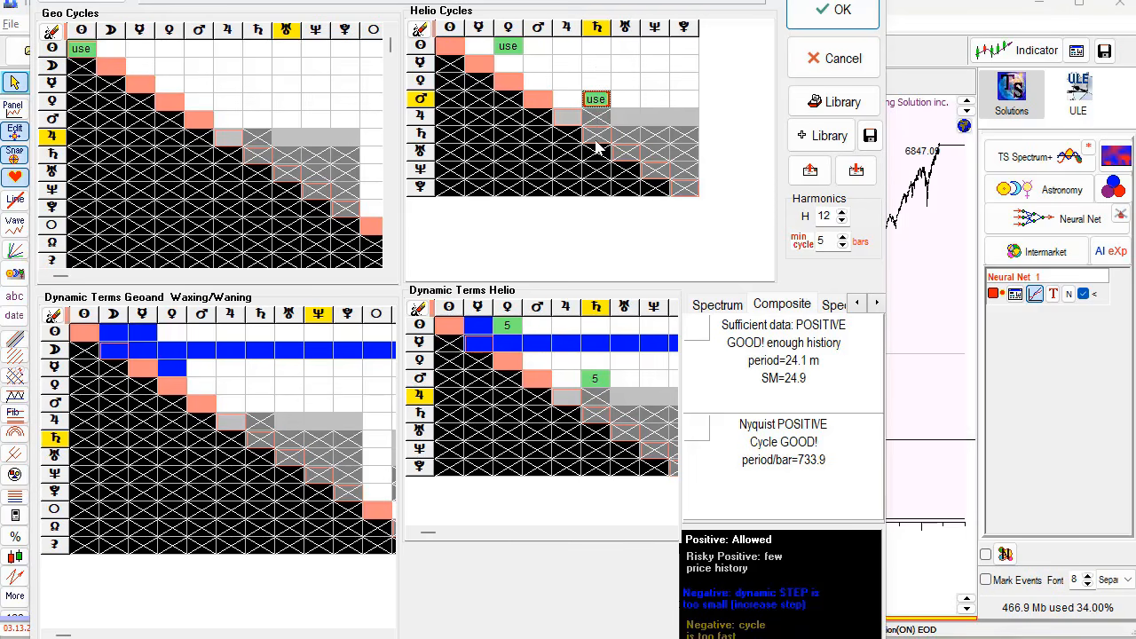
click(573, 382)
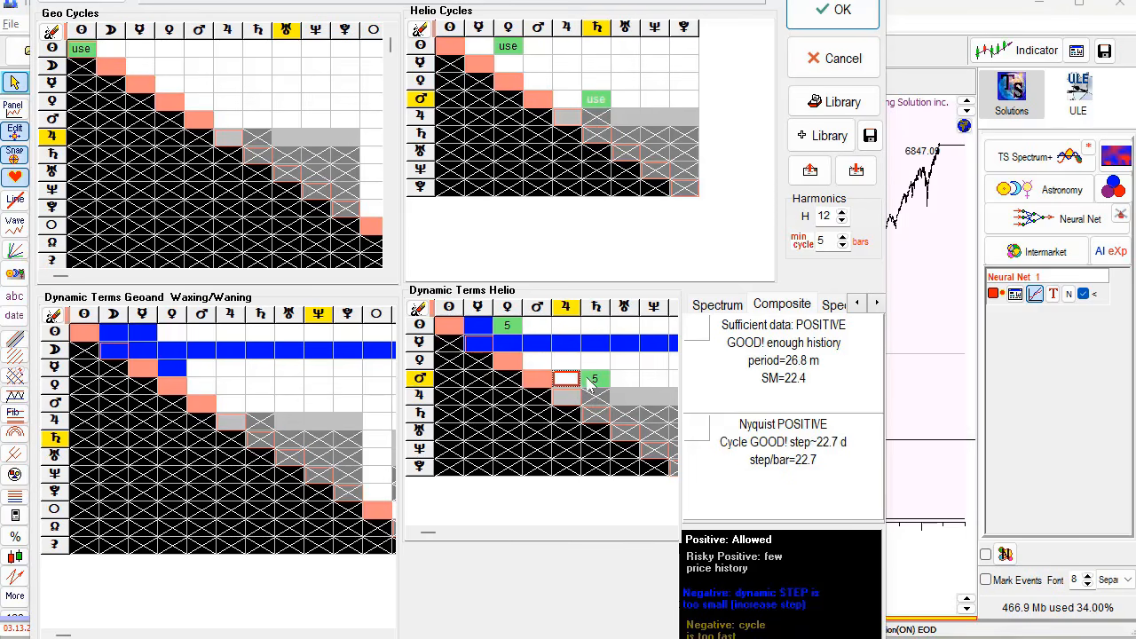
click(594, 380)
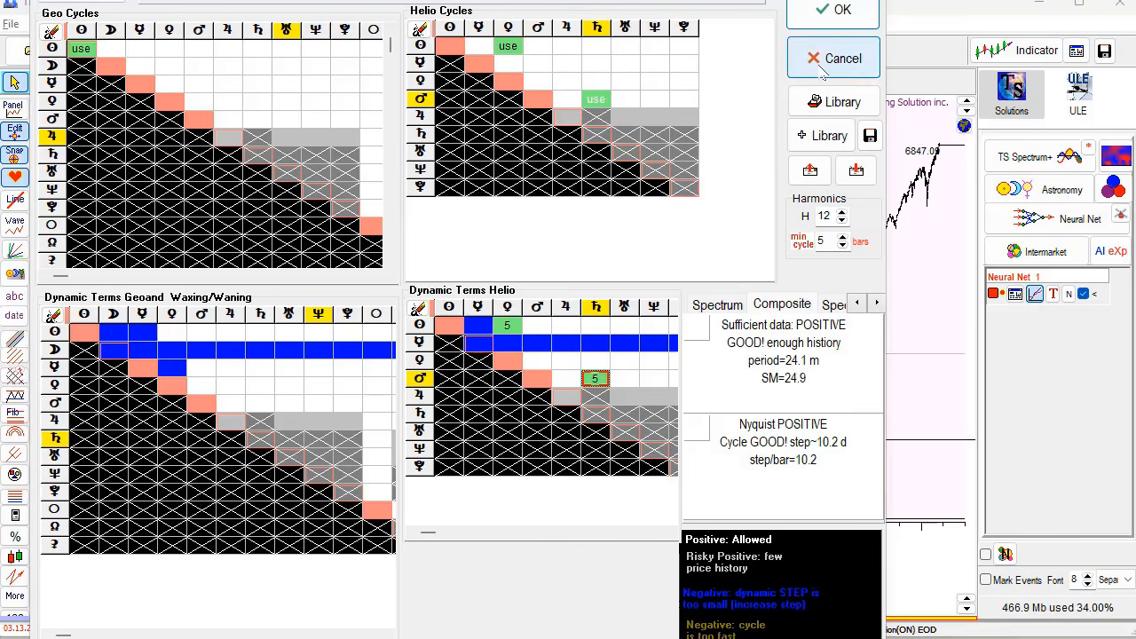
click(834, 11)
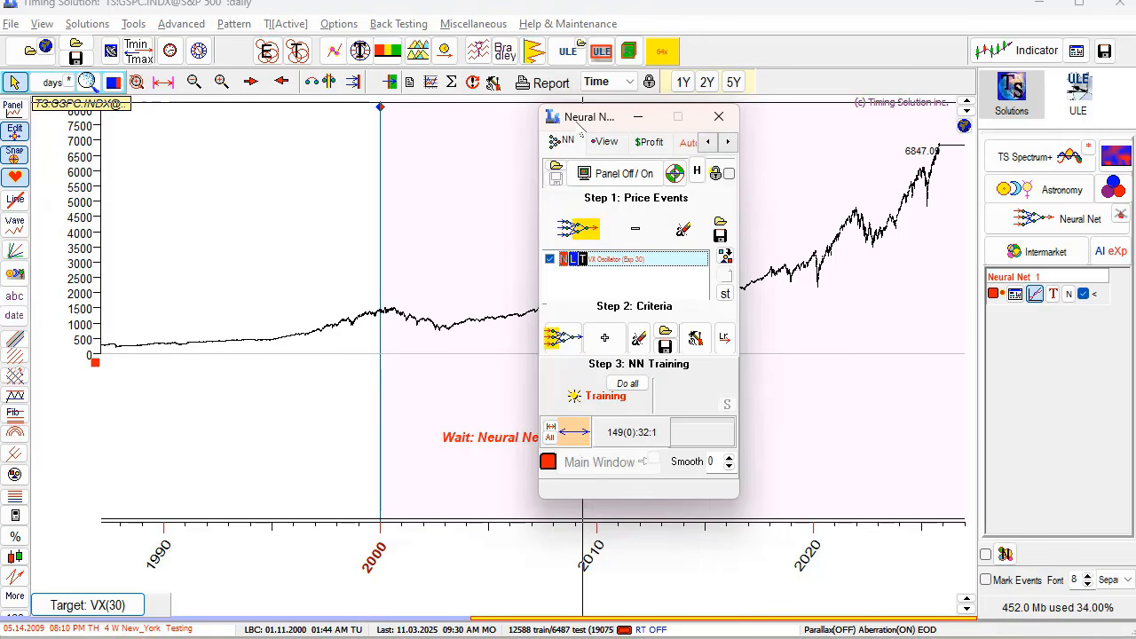
- Move the Neural Net window aside and start NN training on VX(30)
drag(582, 124, 619, 127)
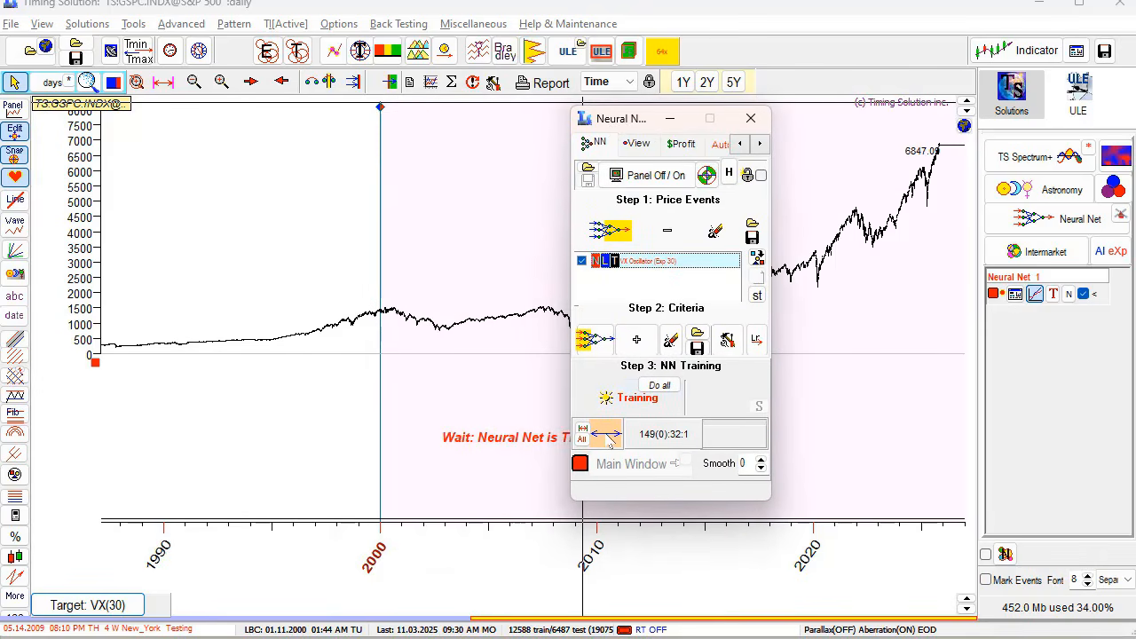
click(625, 410)
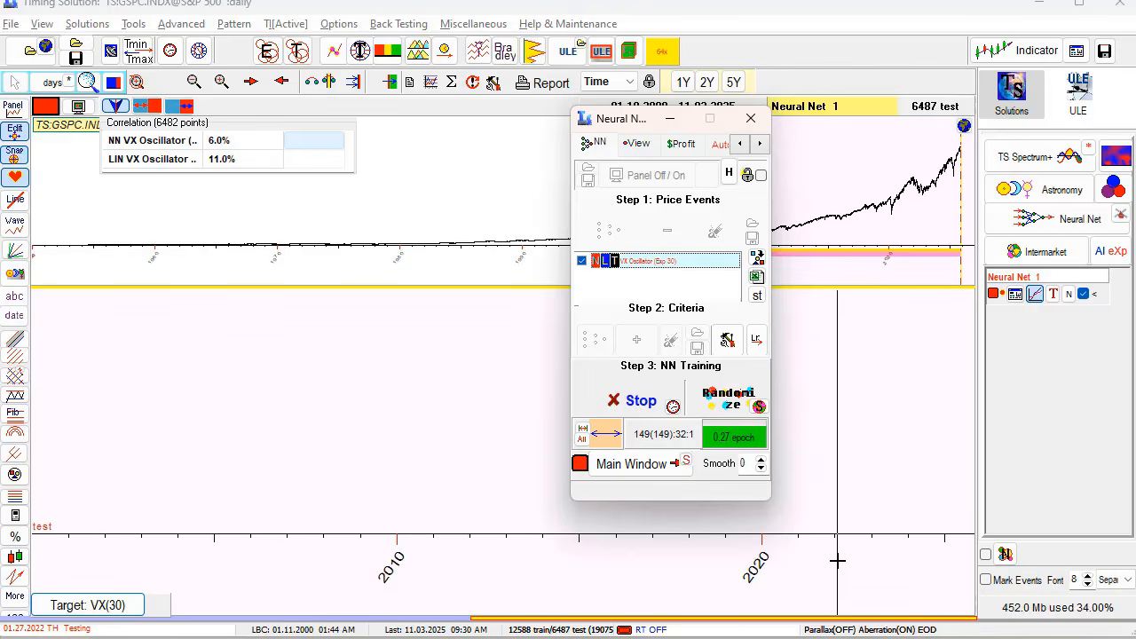
- Zoom into 1985–1992 to compare curves, then limit the out-of-sample view to 10.17.2001–03.18.2024
drag(621, 120, 588, 373)
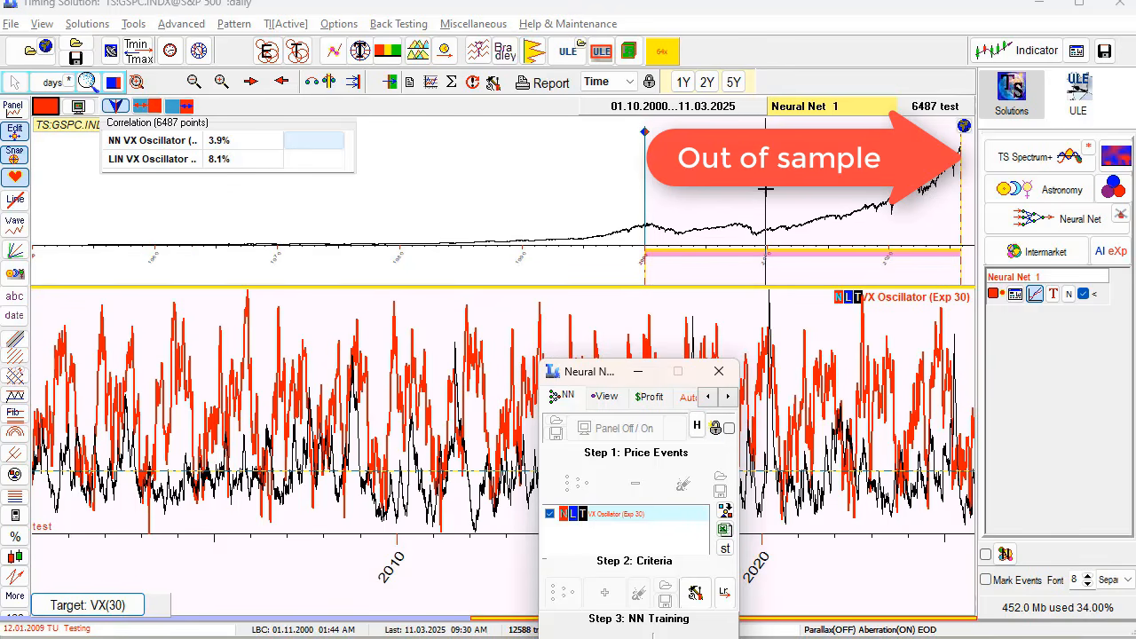
drag(465, 177, 502, 228)
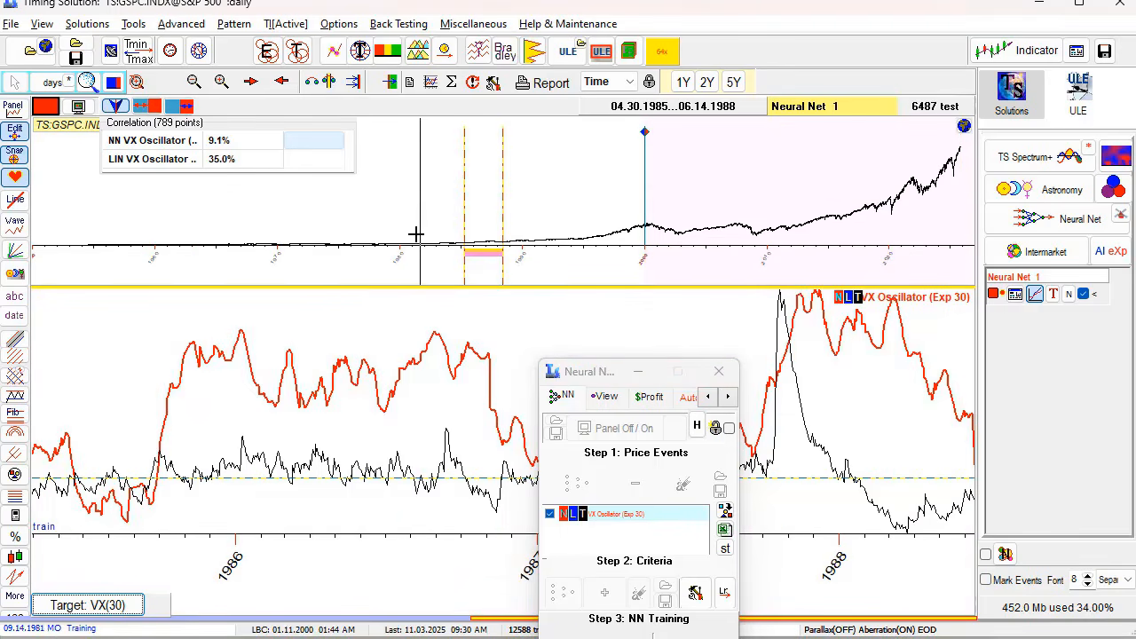
drag(515, 183, 552, 239)
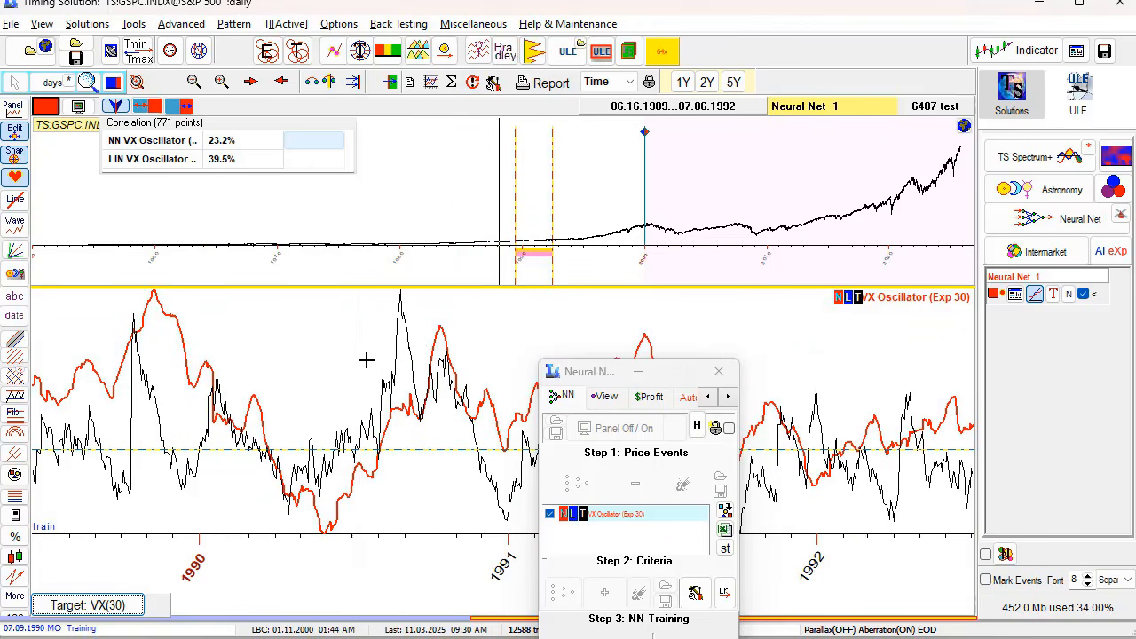
drag(614, 378, 659, 332)
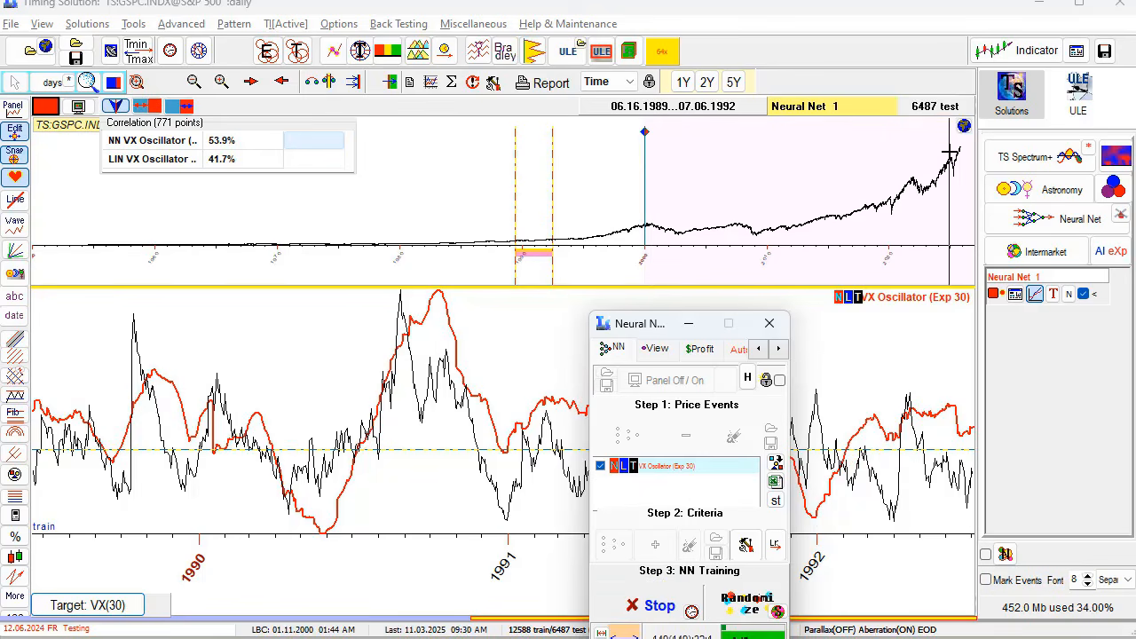
click(667, 163)
drag(934, 205, 940, 207)
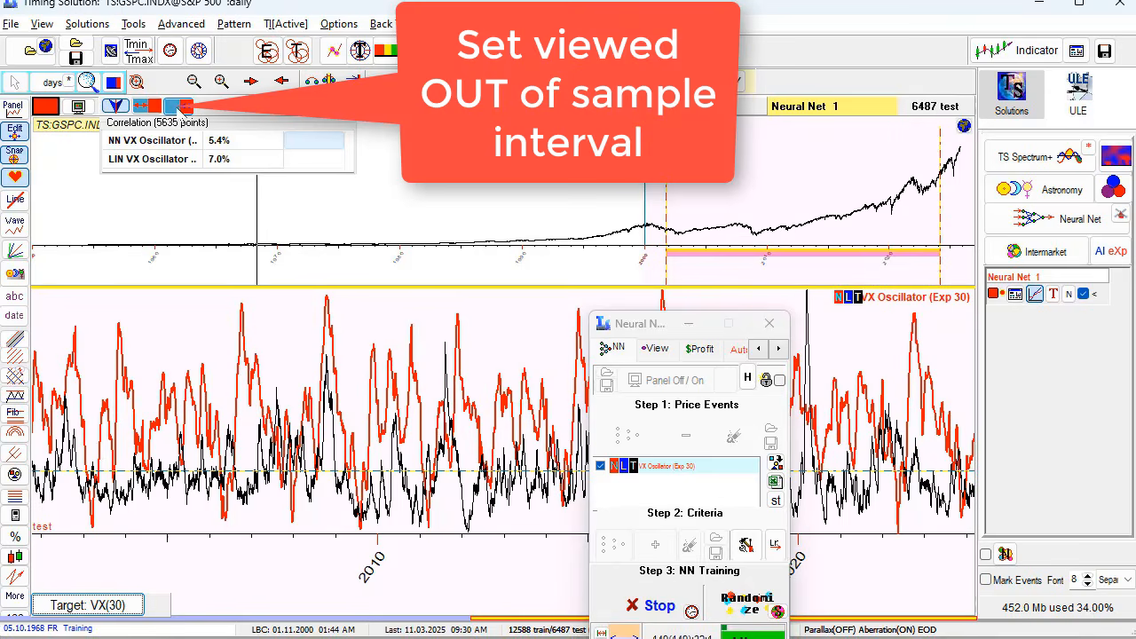
- Restore the full 2000–2025 out-of-sample view and stop NN training at 5.9% NN correlation
click(182, 107)
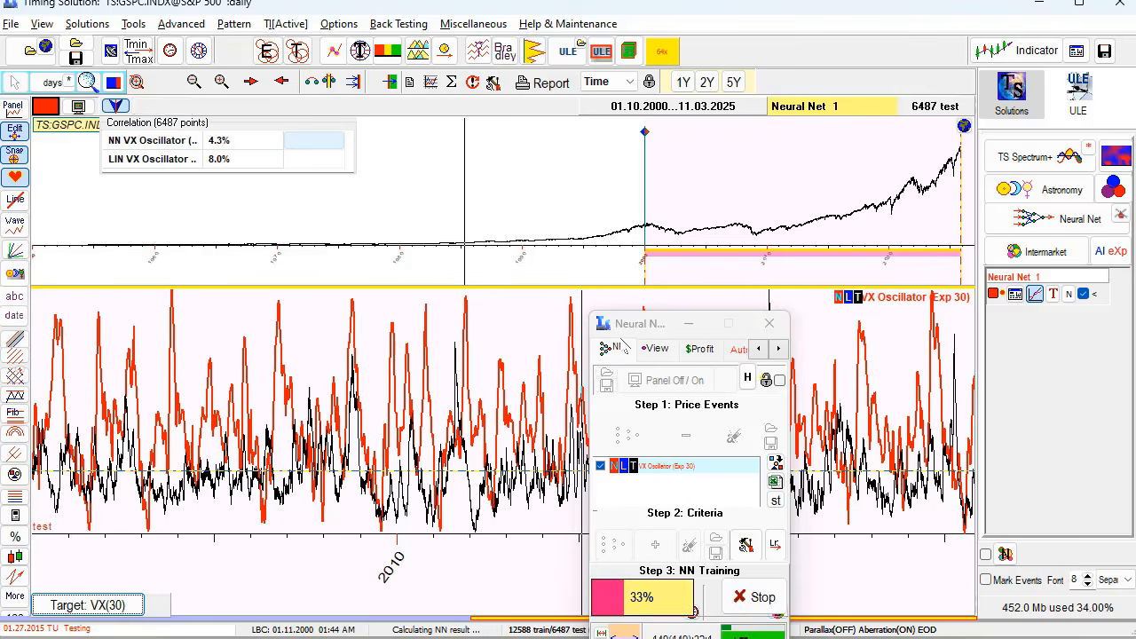
drag(627, 331, 542, 180)
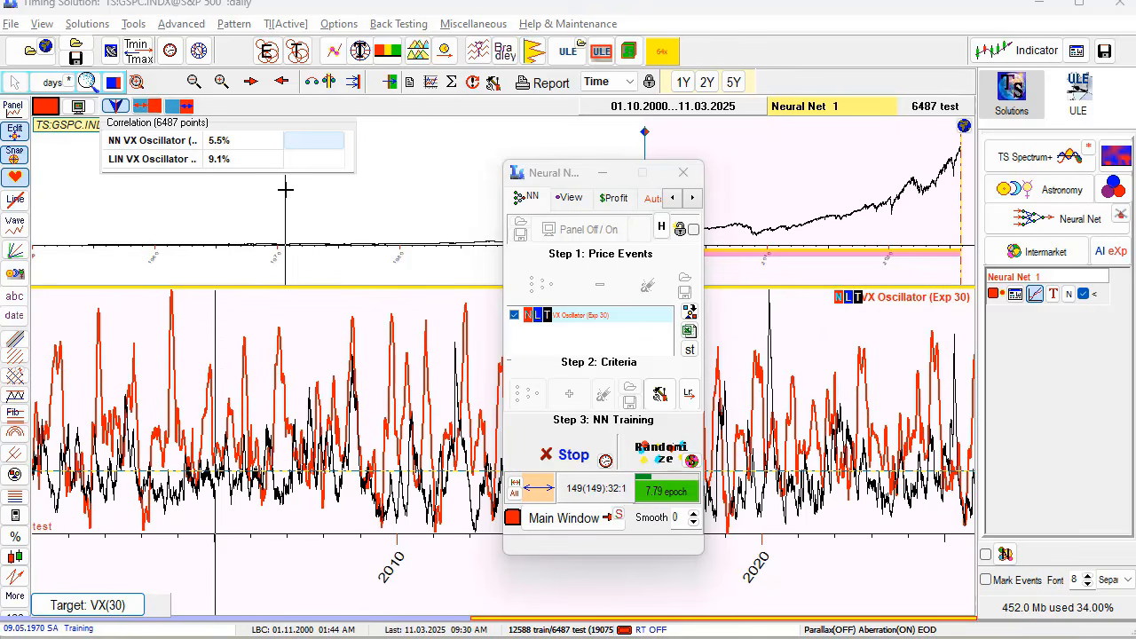
drag(568, 182, 640, 268)
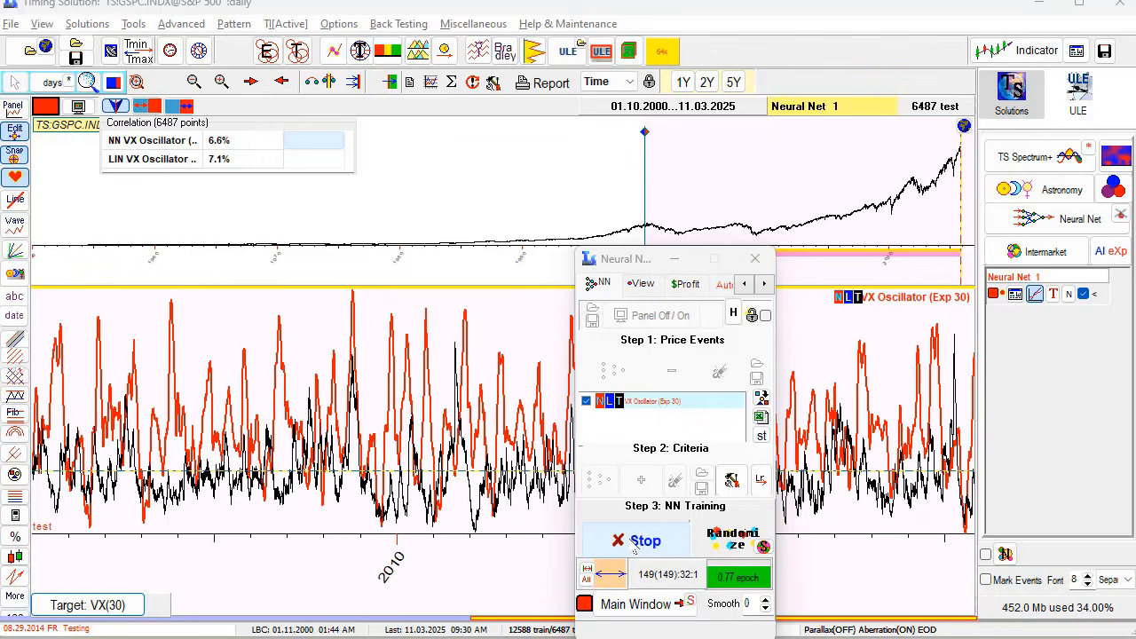
click(634, 542)
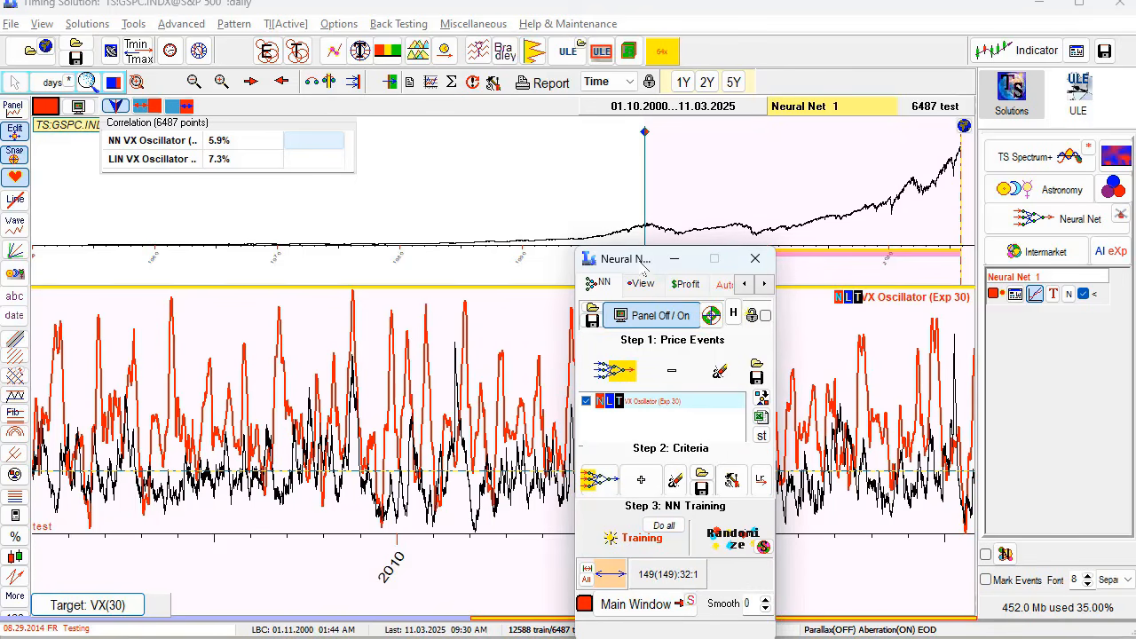
- Turn the neural net results panel off and park the Neural Net window at the lower left
drag(643, 265, 453, 187)
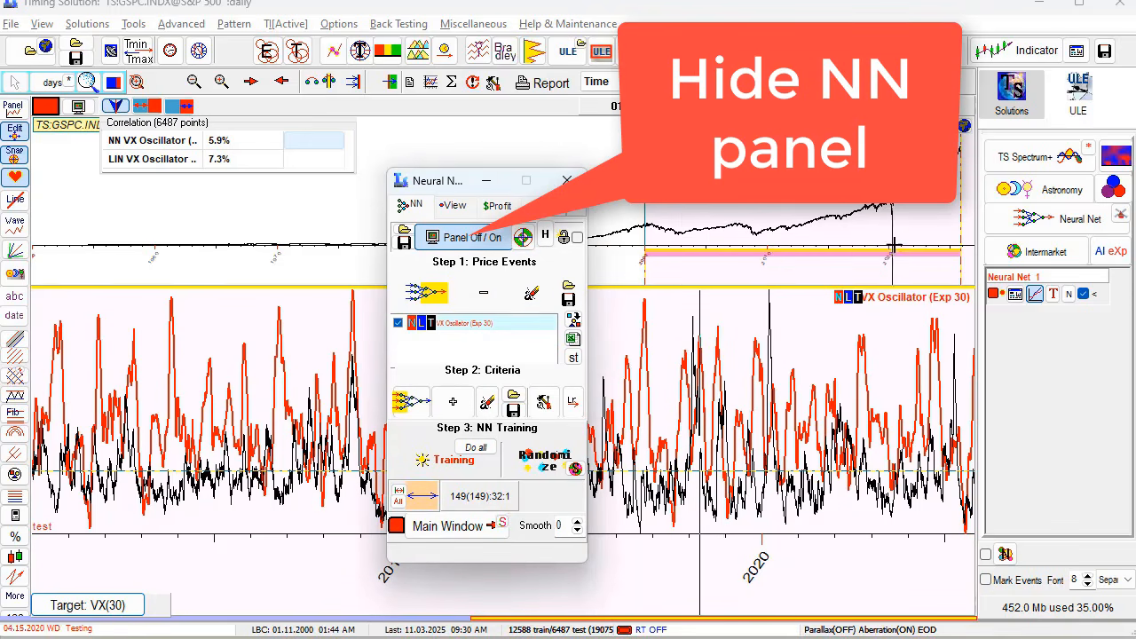
click(483, 245)
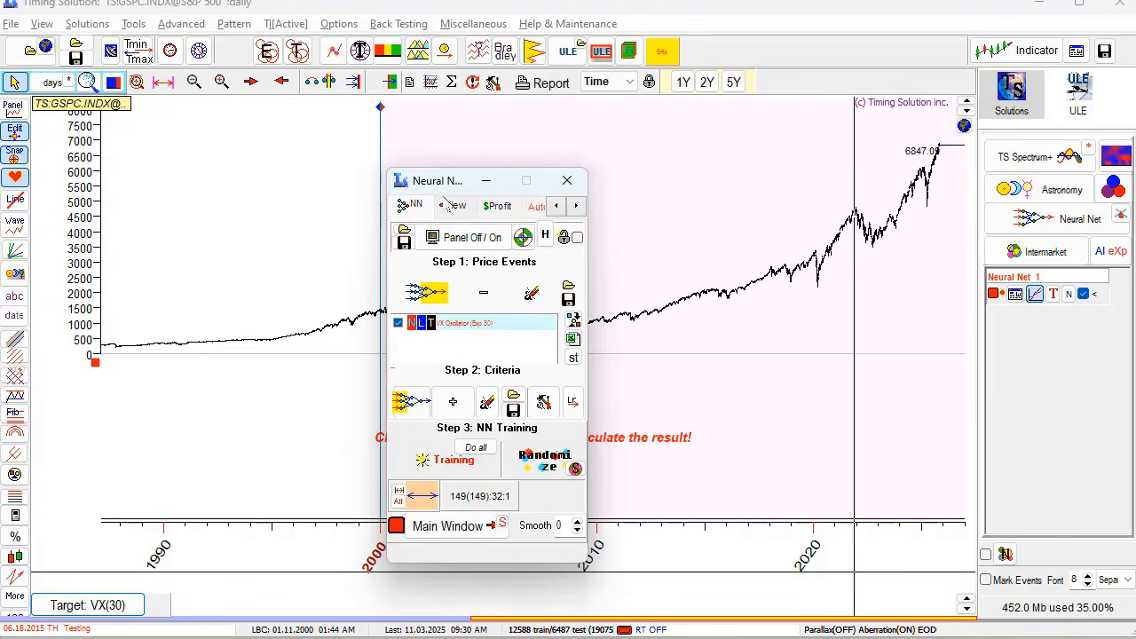
drag(435, 181, 449, 204)
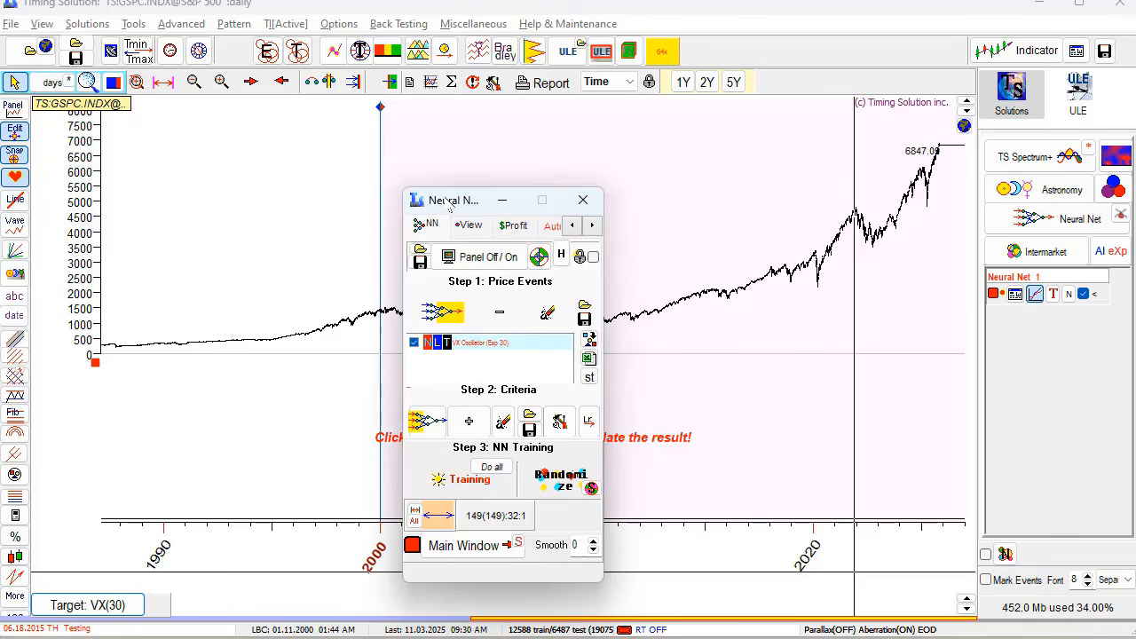
drag(475, 203, 244, 452)
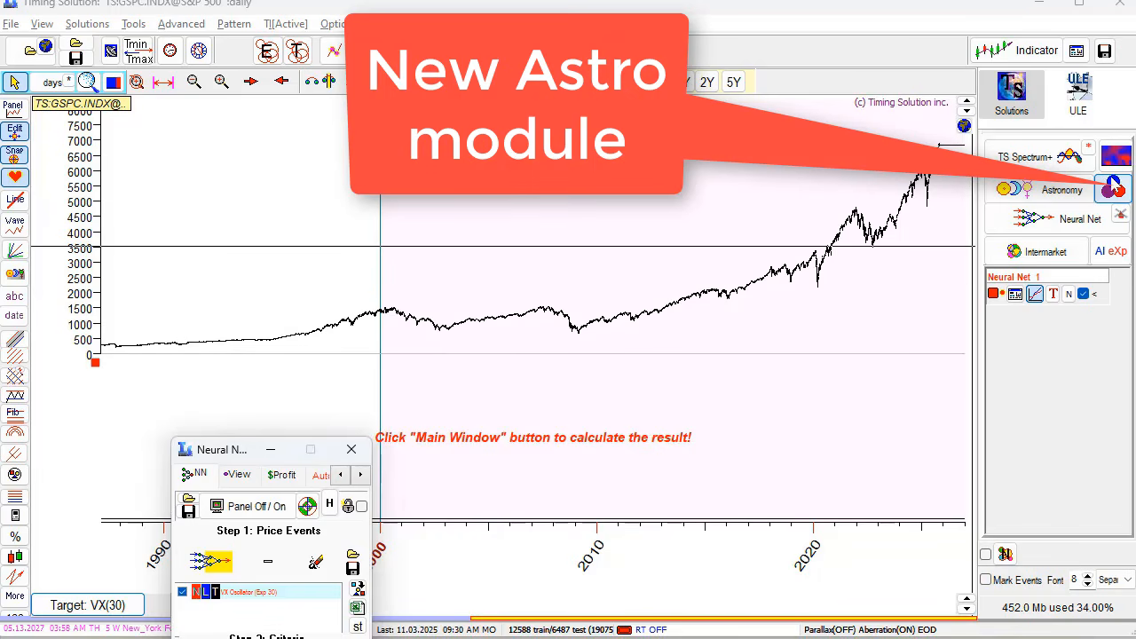
- Open Astro Cycles New from the Astronomy icon and position its window at the top
click(1114, 187)
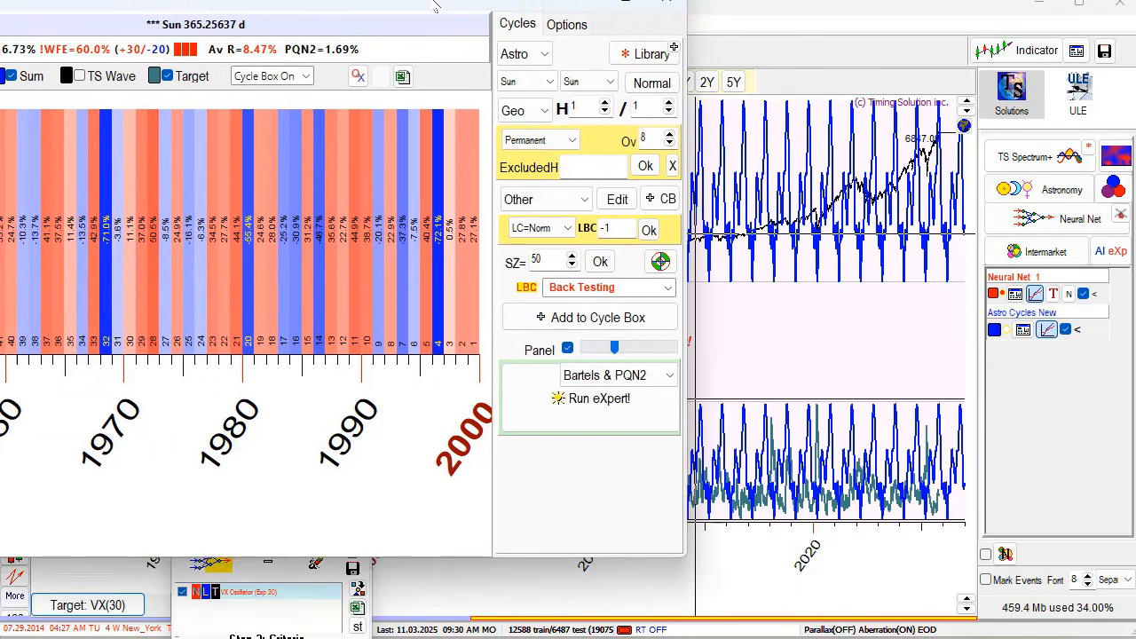
drag(435, 7, 514, 25)
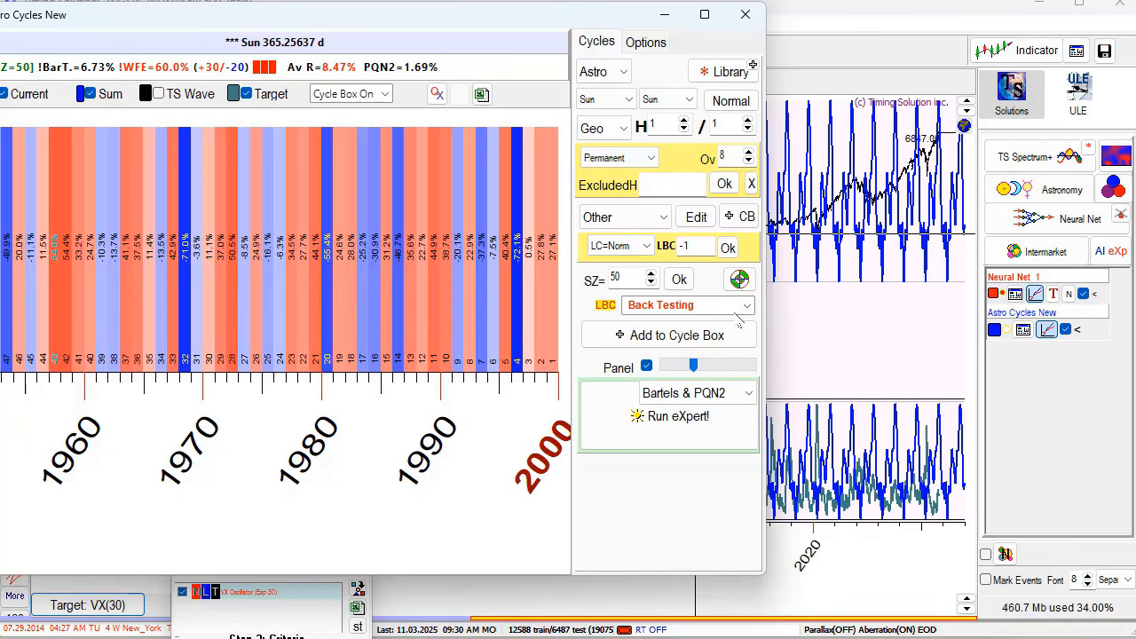
drag(452, 25, 661, 421)
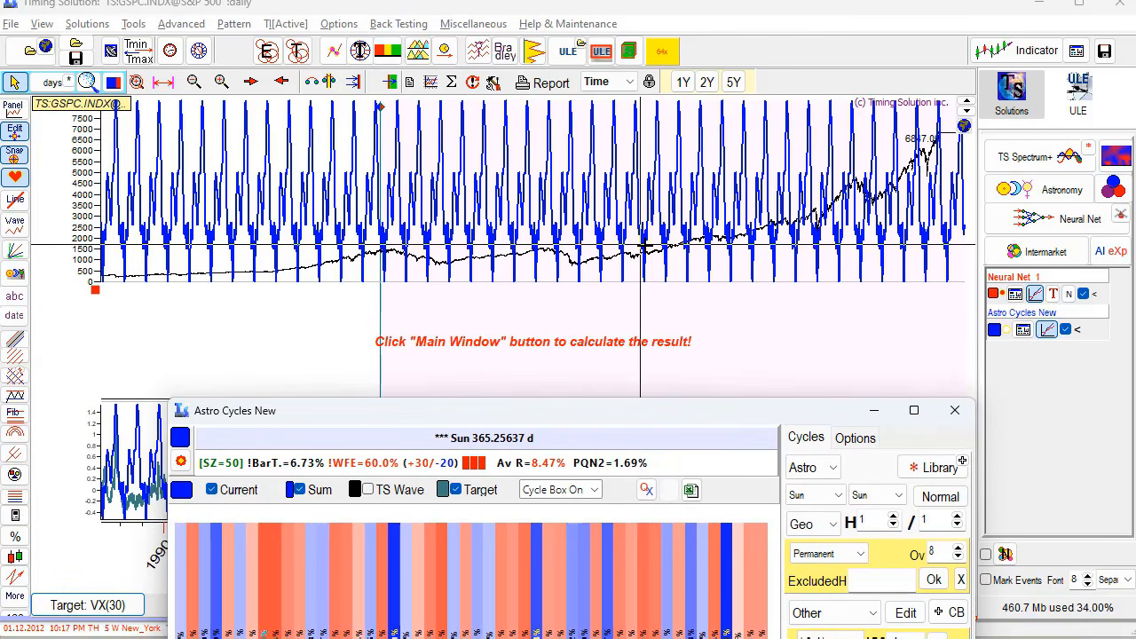
drag(619, 413, 478, 129)
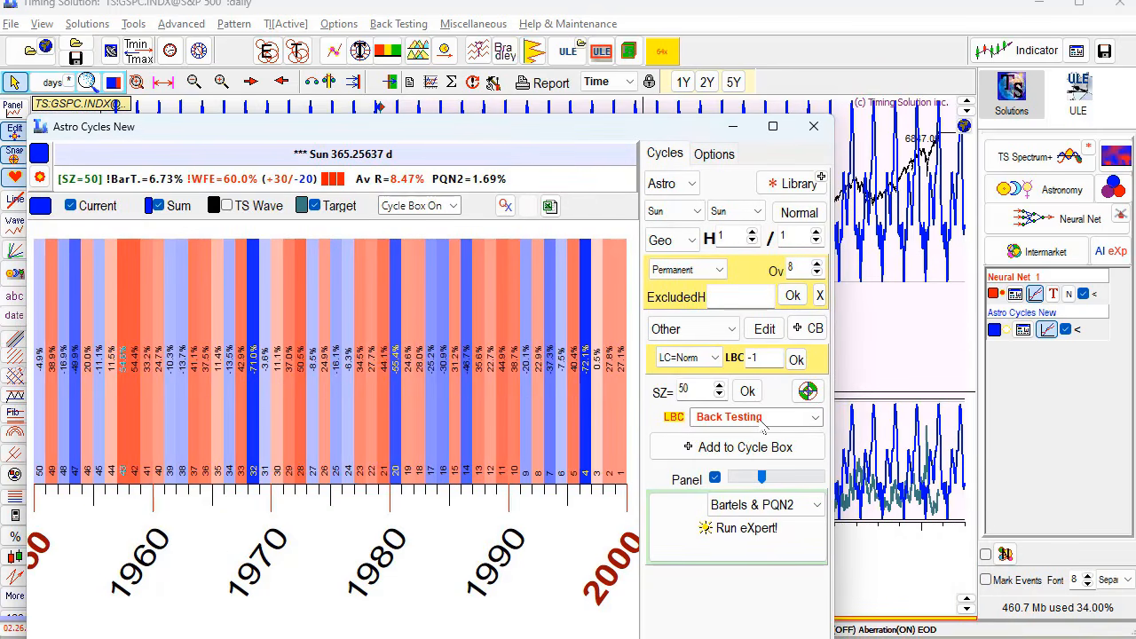
drag(601, 142, 565, 53)
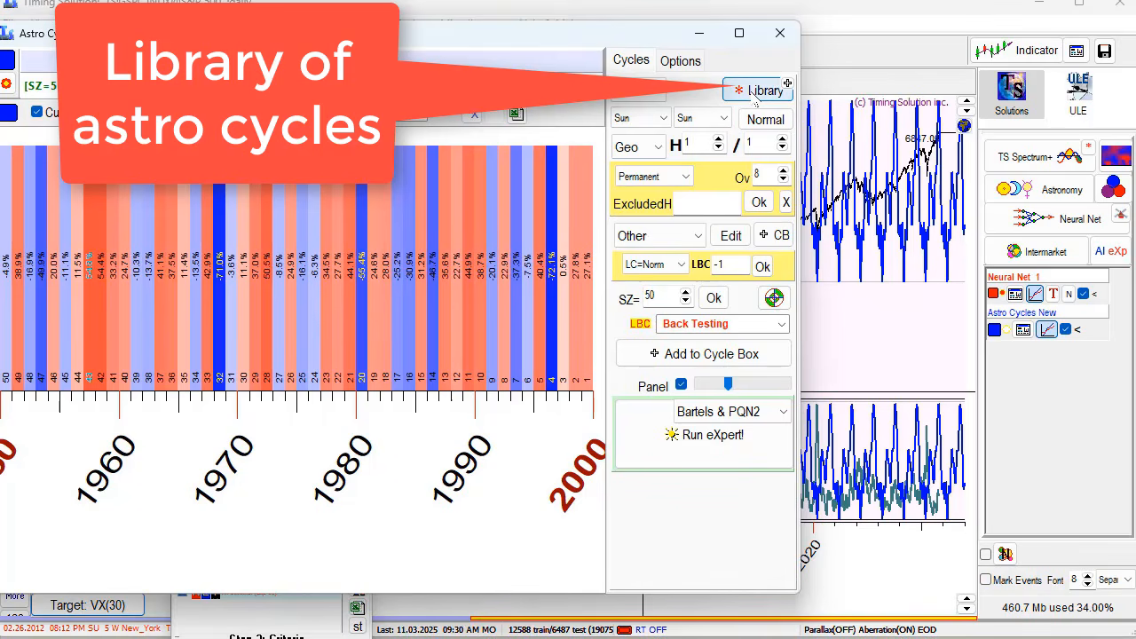
- Browse the astro cycle library past Half of Annual and Mercury, Mars and Jupiter synodic to Saturn synodic 378.1 d
click(755, 93)
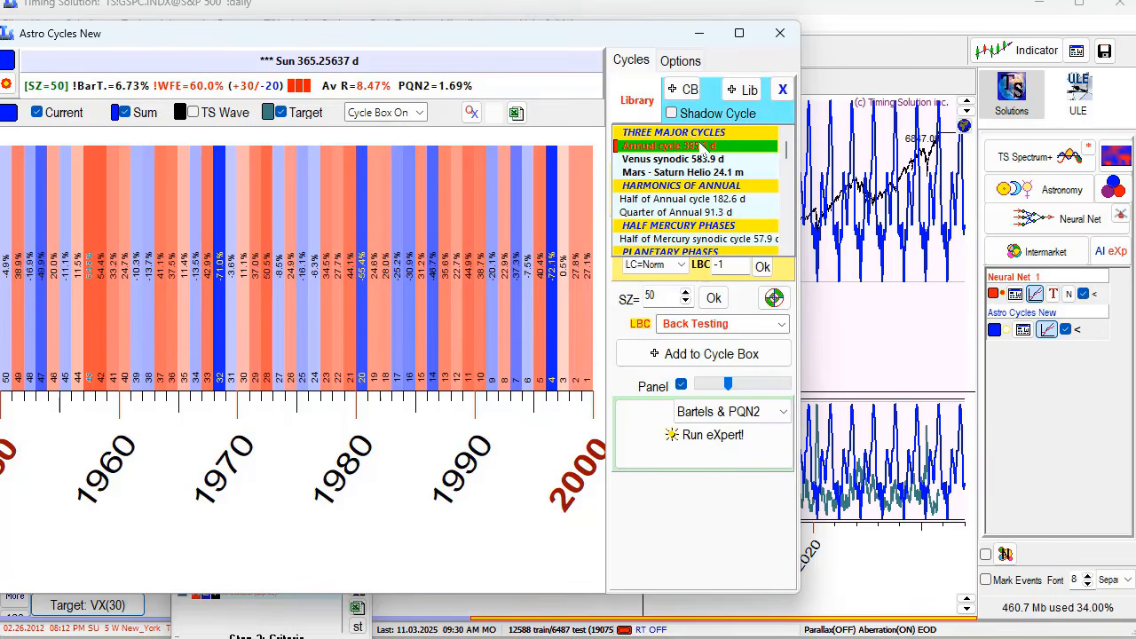
key(Down)
key(Down)
key(Down)
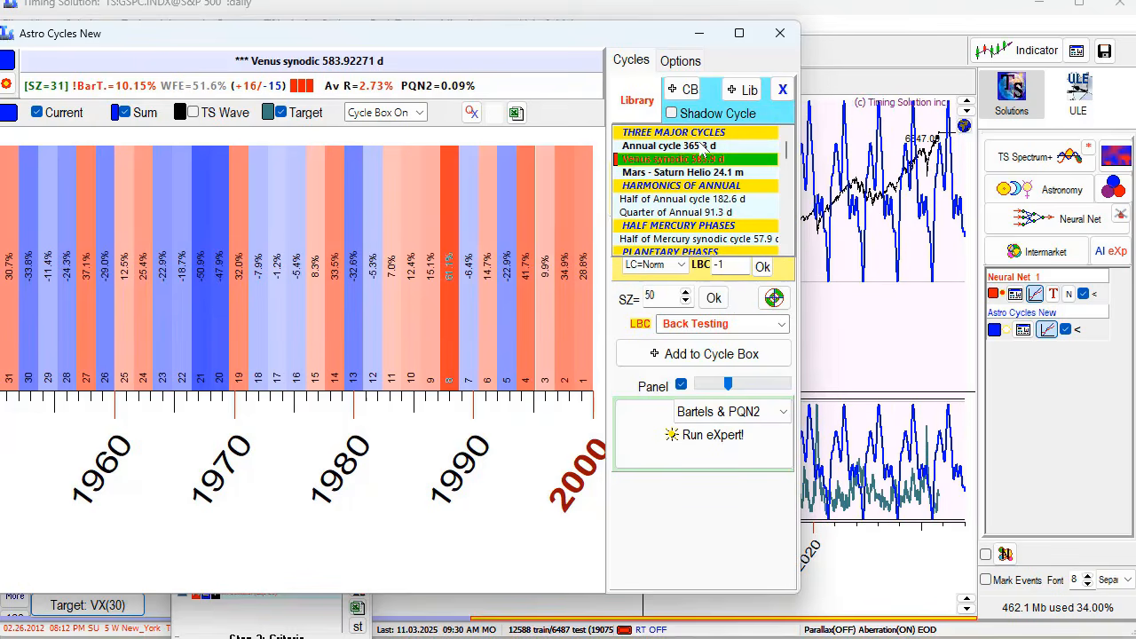
key(Down)
key(Down)
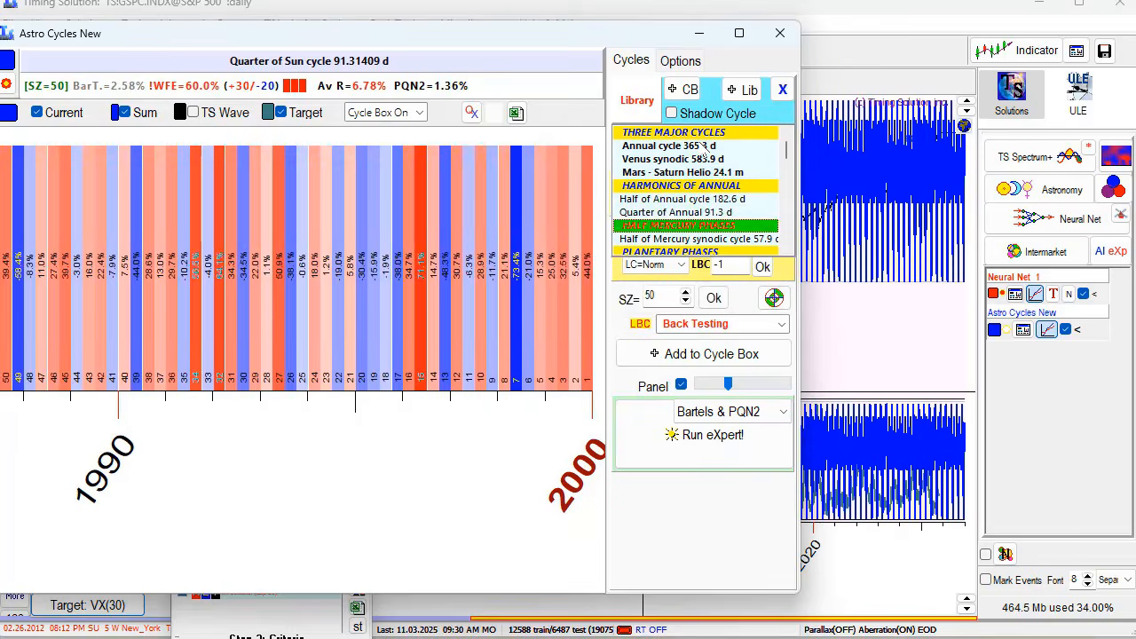
key(Down)
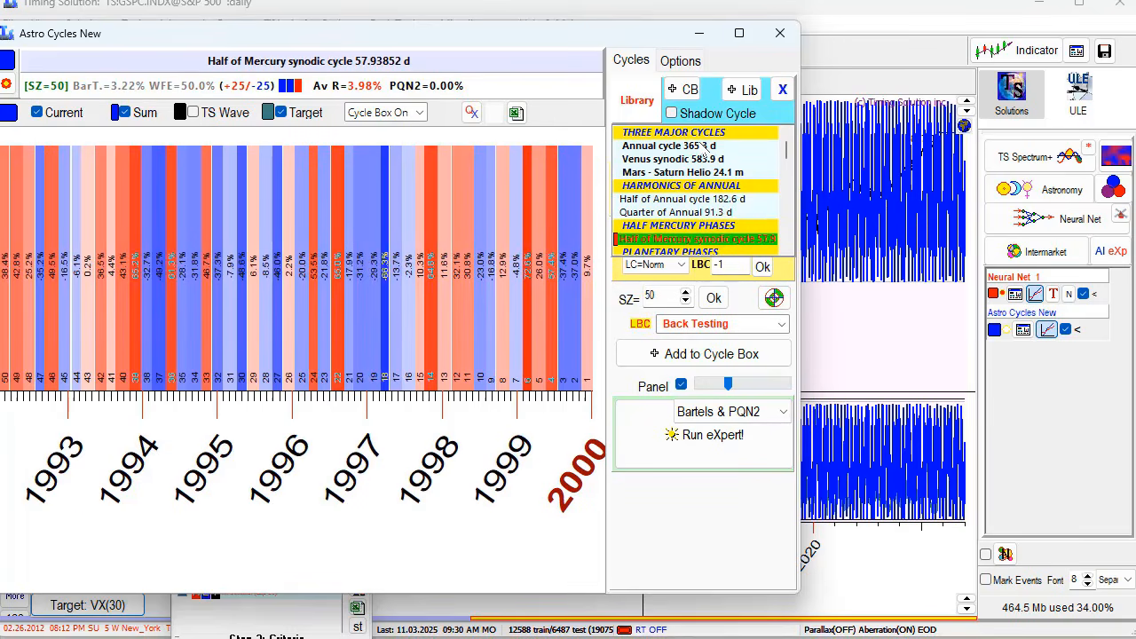
key(Down)
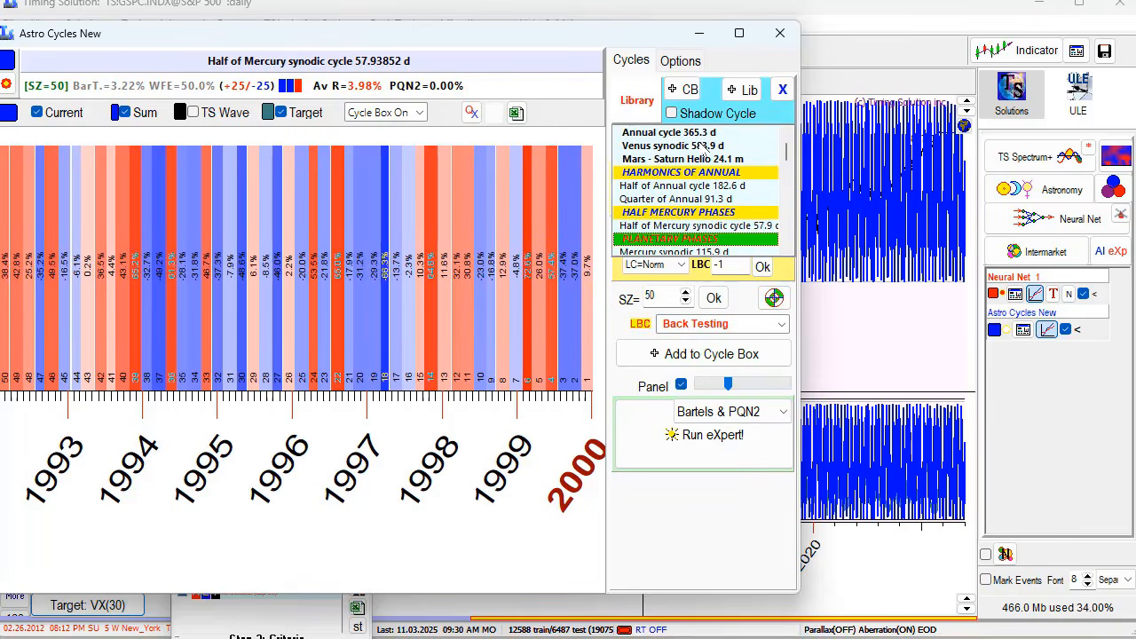
key(Down)
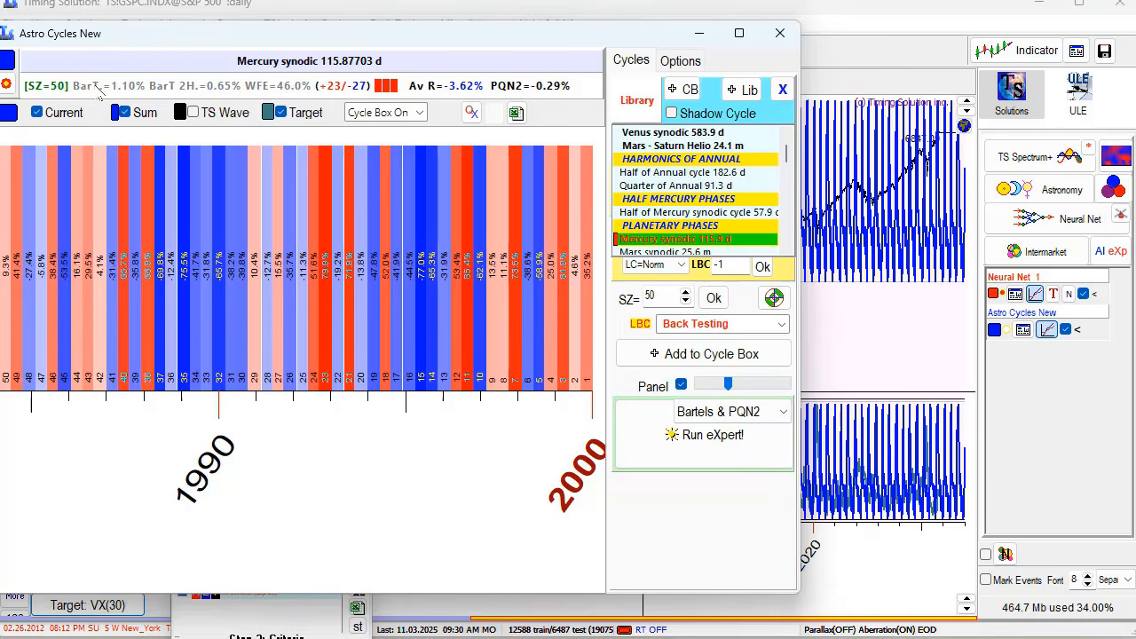
click(707, 253)
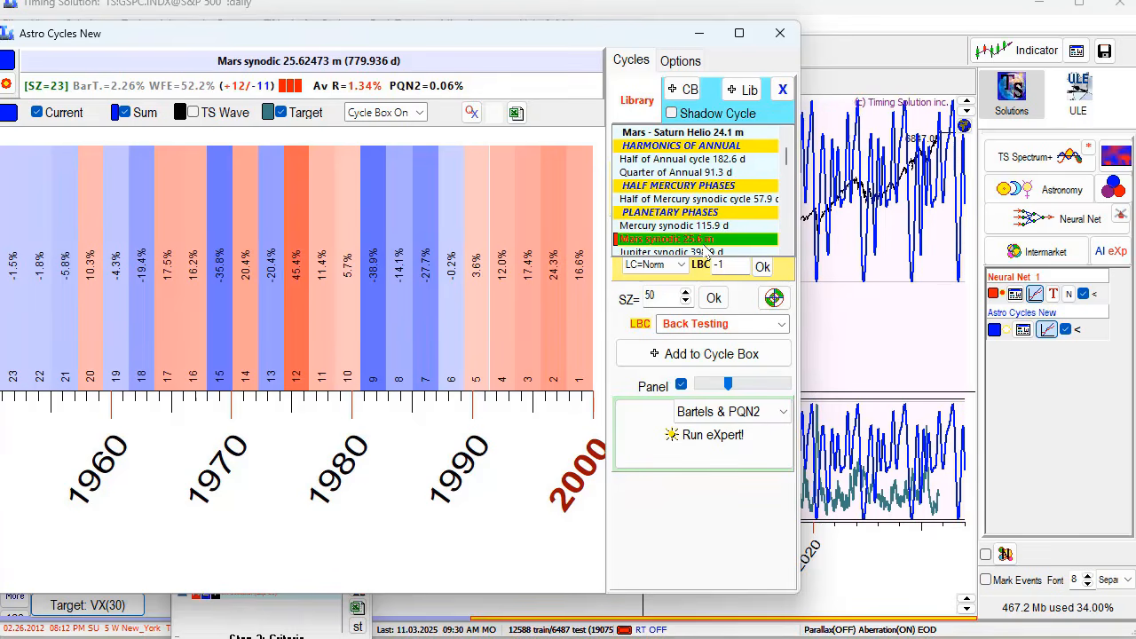
click(708, 253)
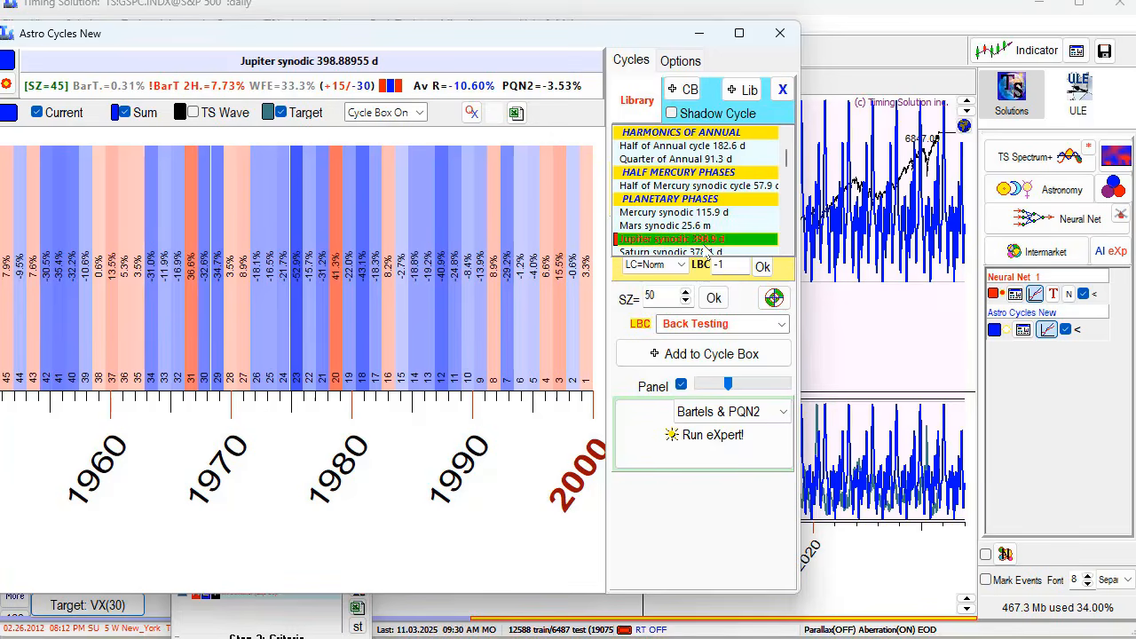
click(707, 252)
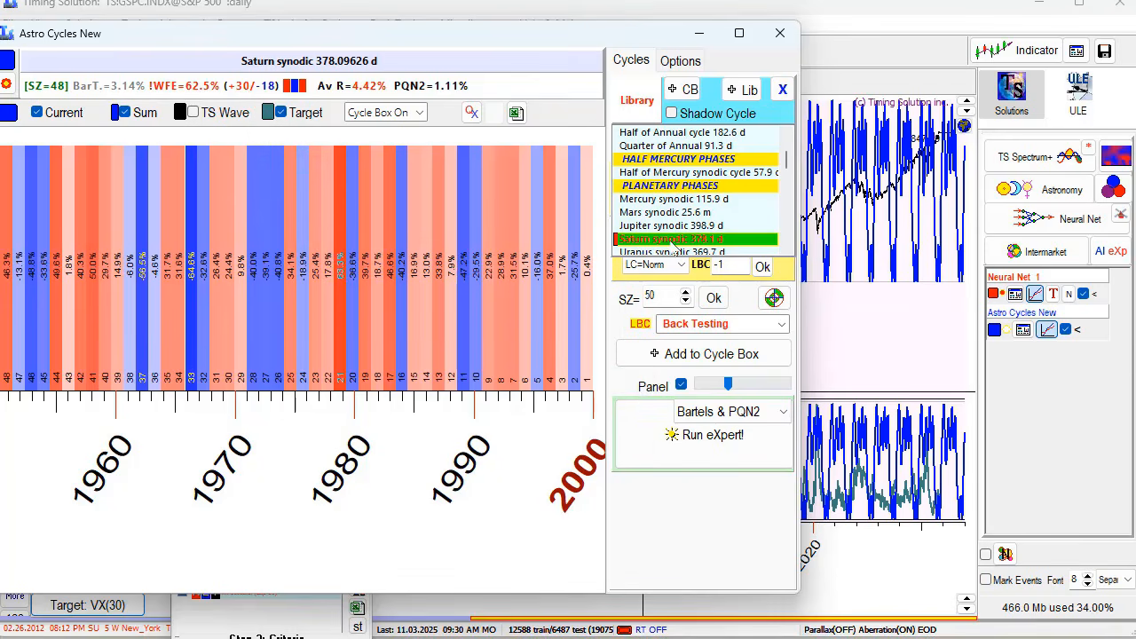
- Check backtests for Uranus synodic and the Mercury and Venus helio cycles, ending on Venus–Saturn Helio
click(674, 251)
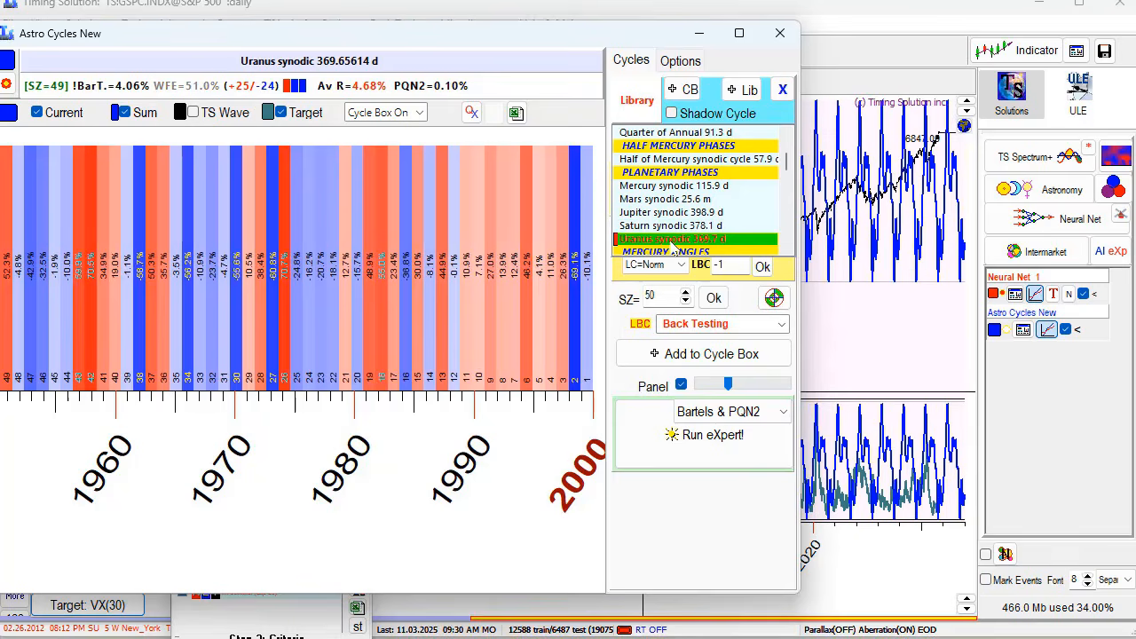
key(Down)
key(Down)
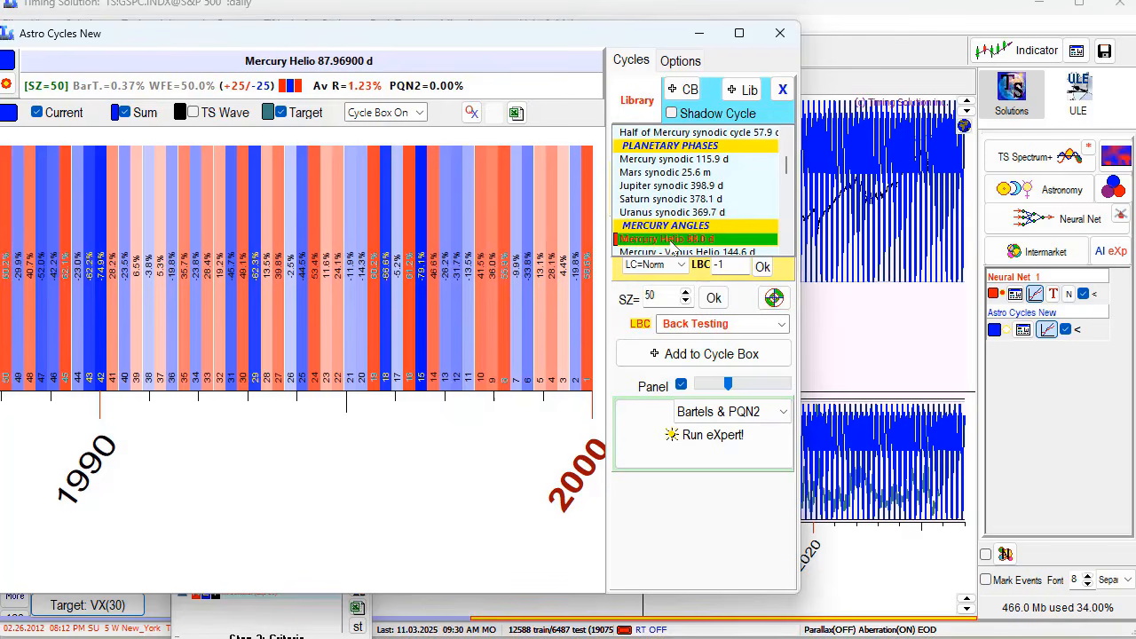
key(Down)
key(Down)
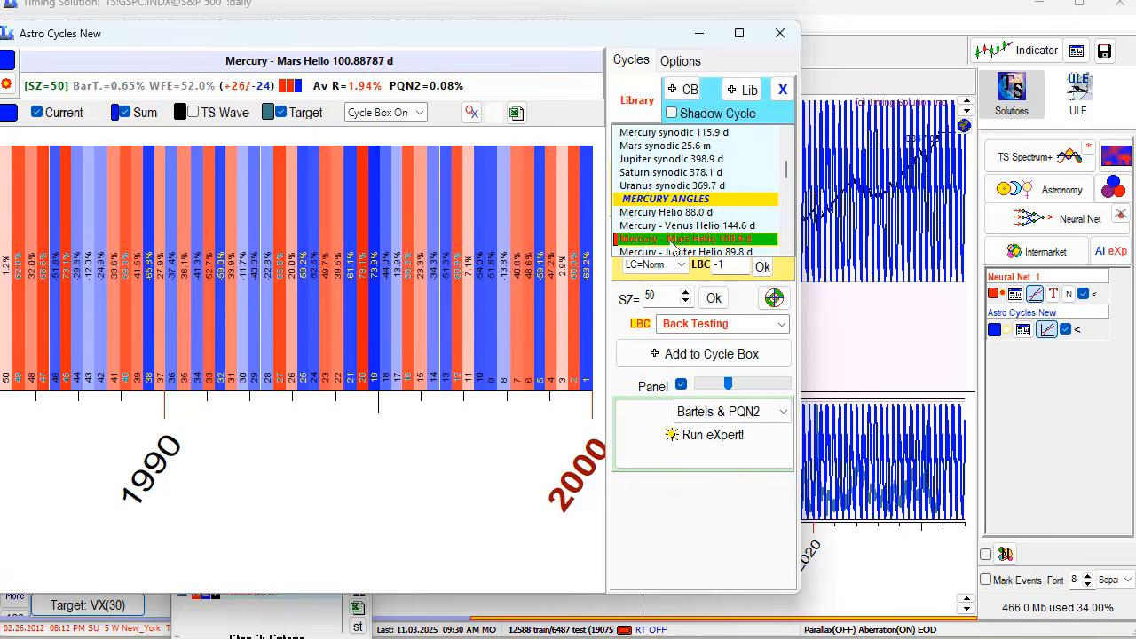
key(Down)
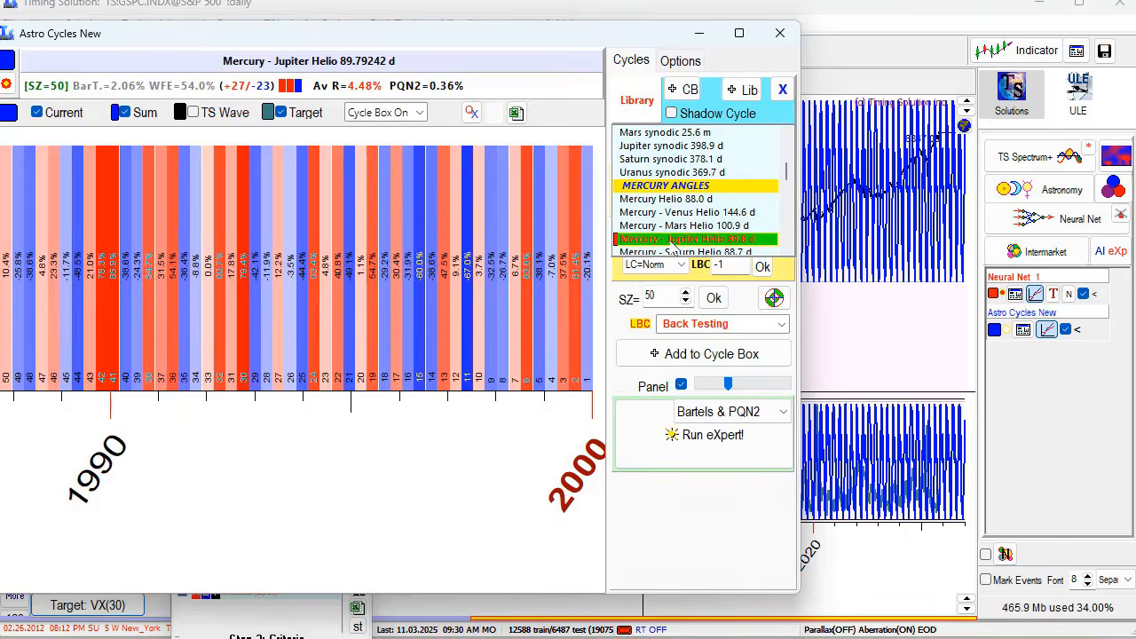
key(Up)
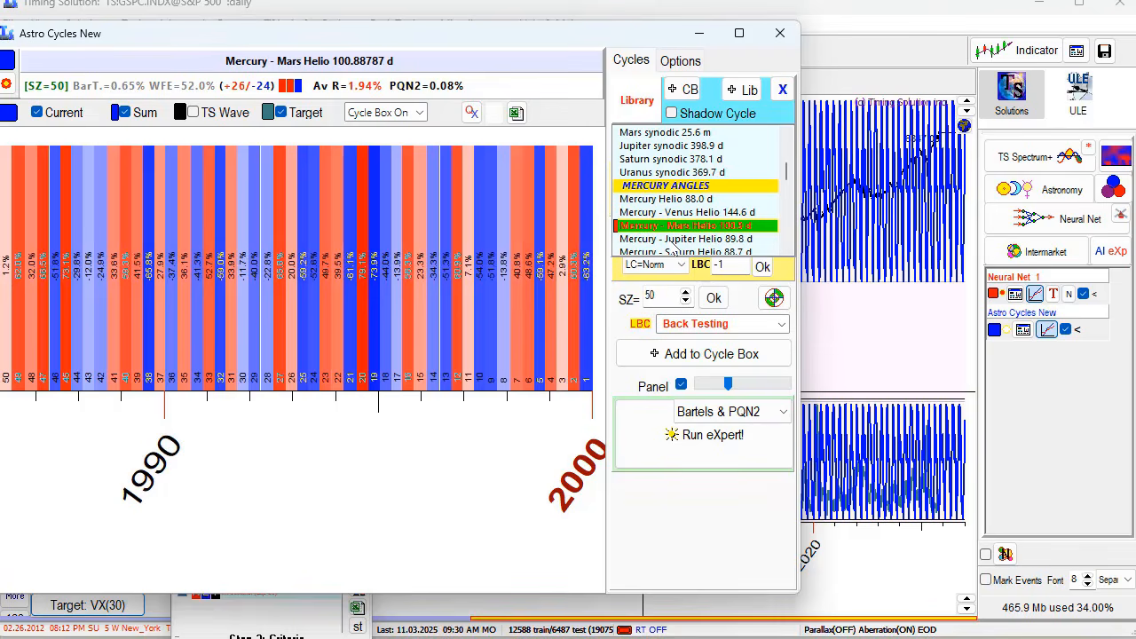
key(Down)
key(Down)
key(Down)
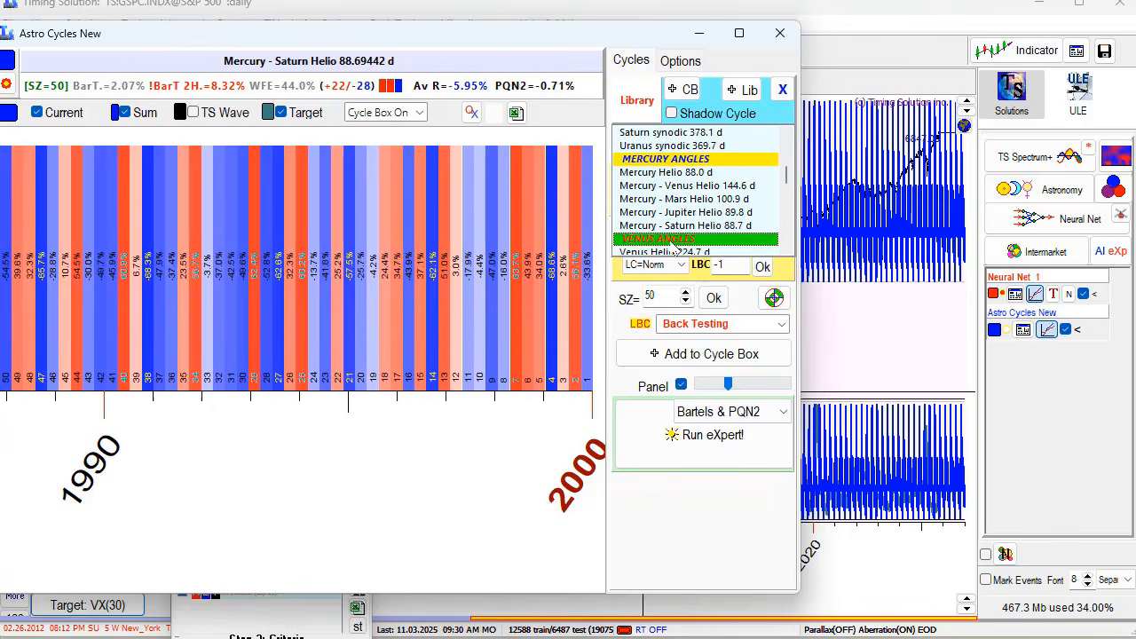
key(Down)
key(Down)
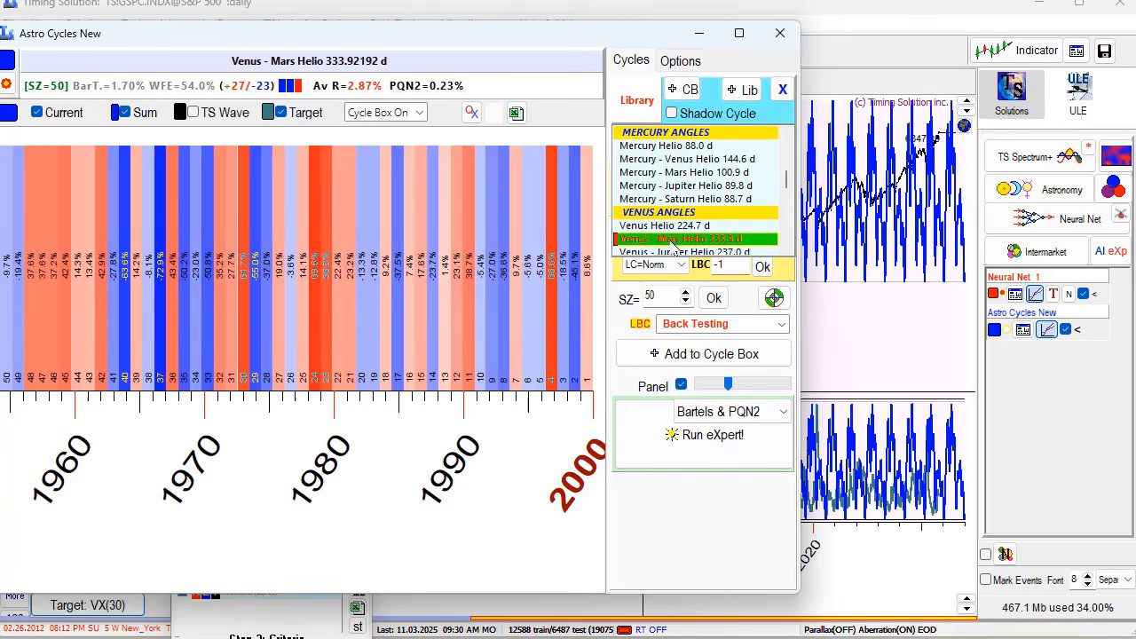
key(Down)
key(Down)
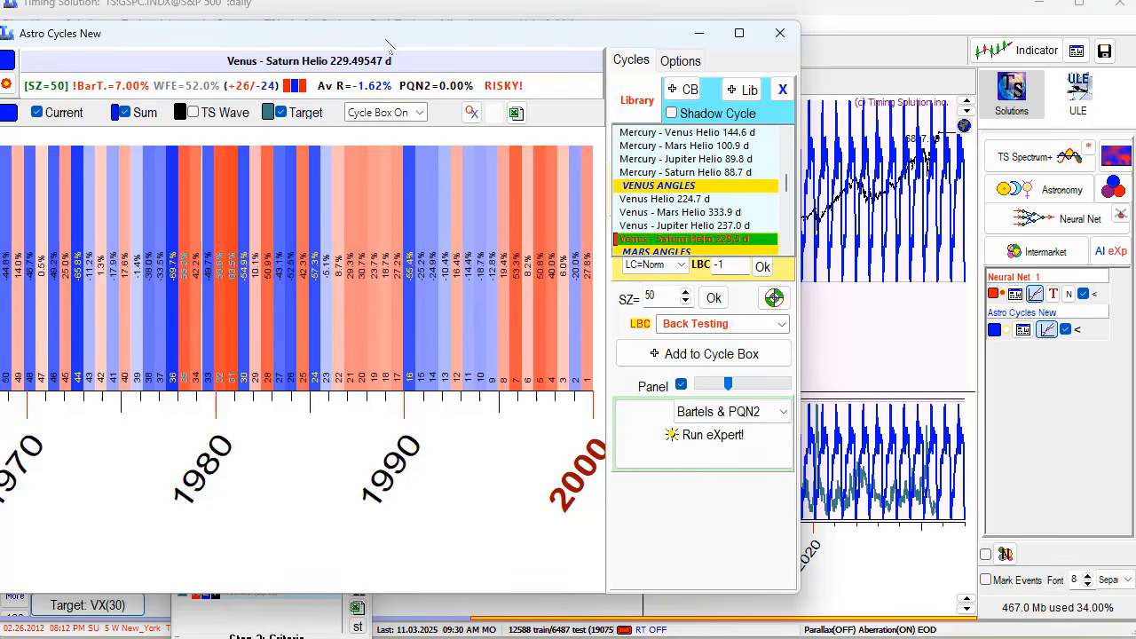
drag(388, 45, 1135, 105)
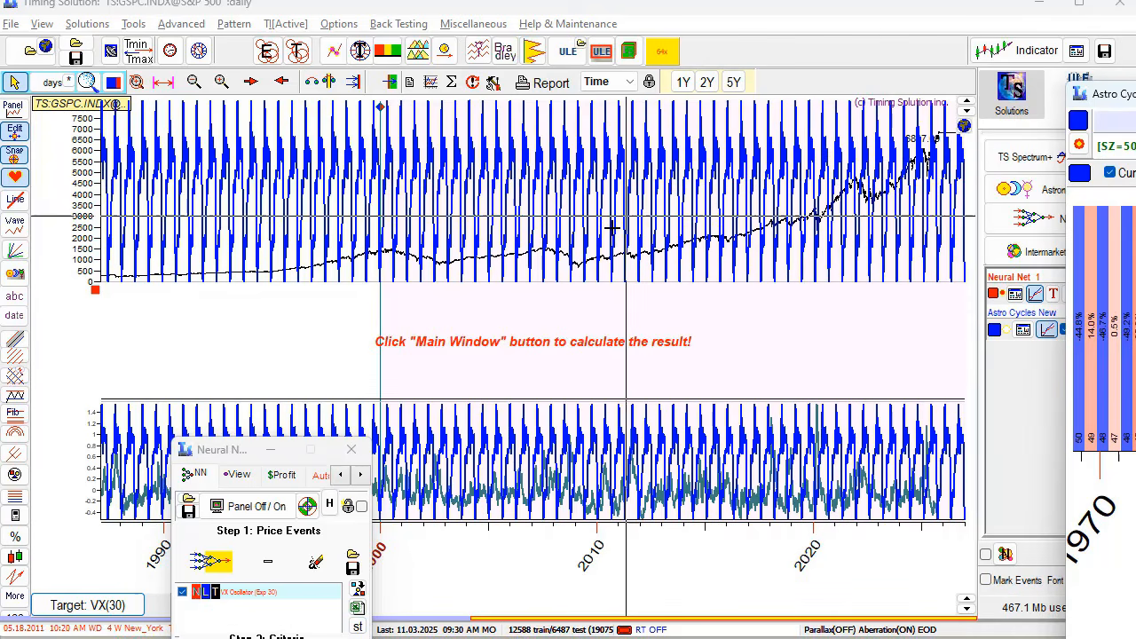
- Clear the Neural Net's 149 existing criteria inputs and bring up the add-model choices
drag(236, 446, 292, 113)
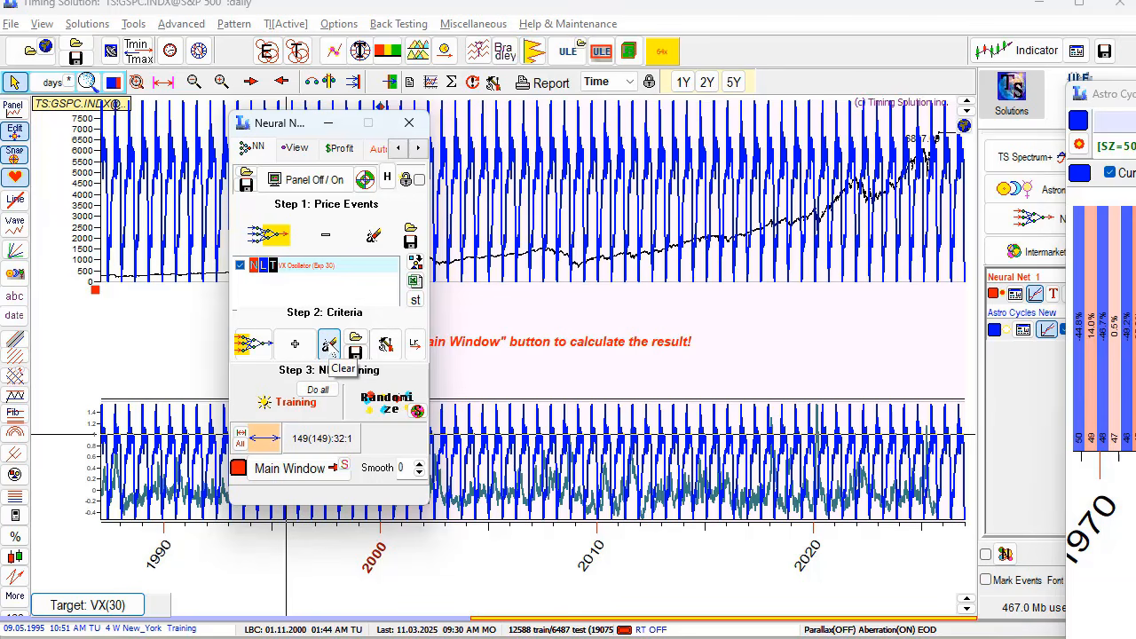
click(328, 346)
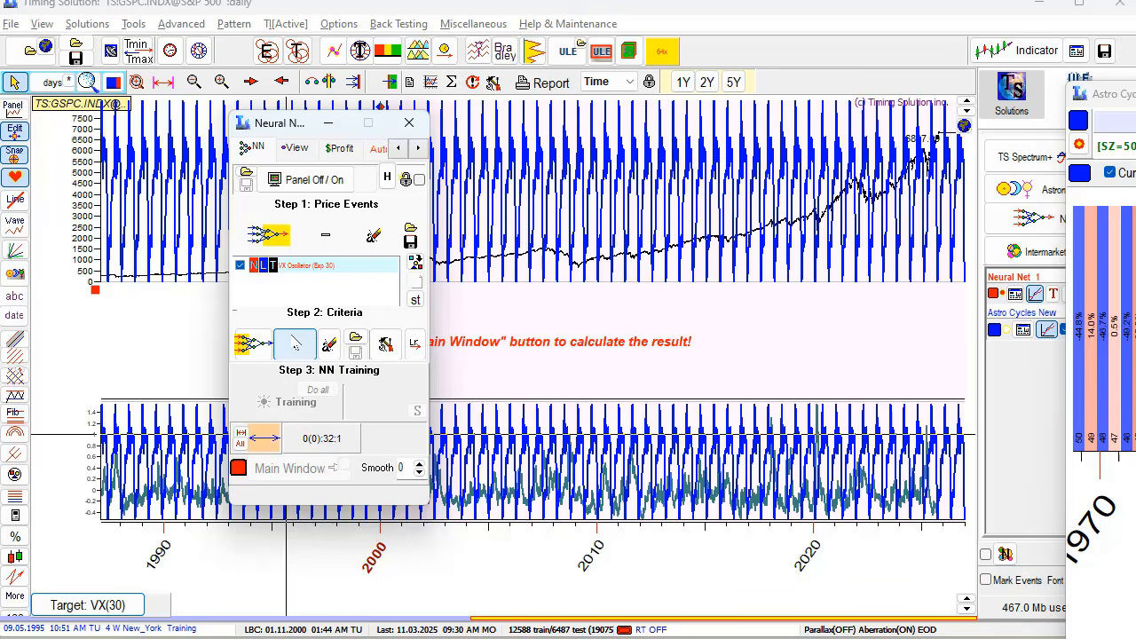
click(295, 345)
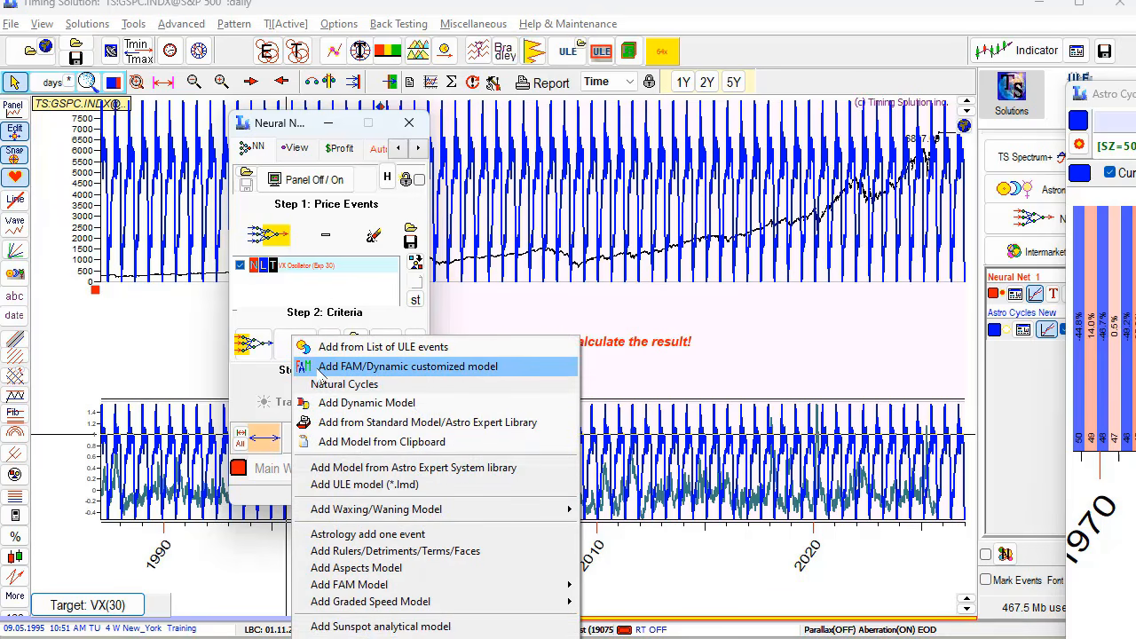
- Start a FAM/Dynamic customized model with the Sun–Saturn helio cycle at dynamic term 5
click(318, 372)
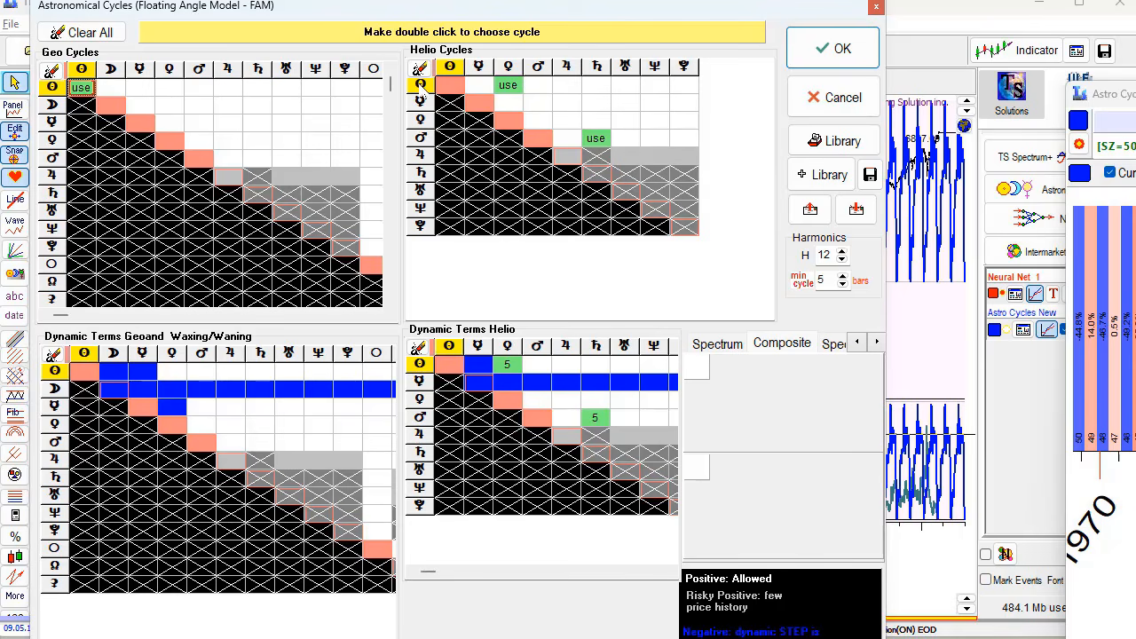
double_click(597, 88)
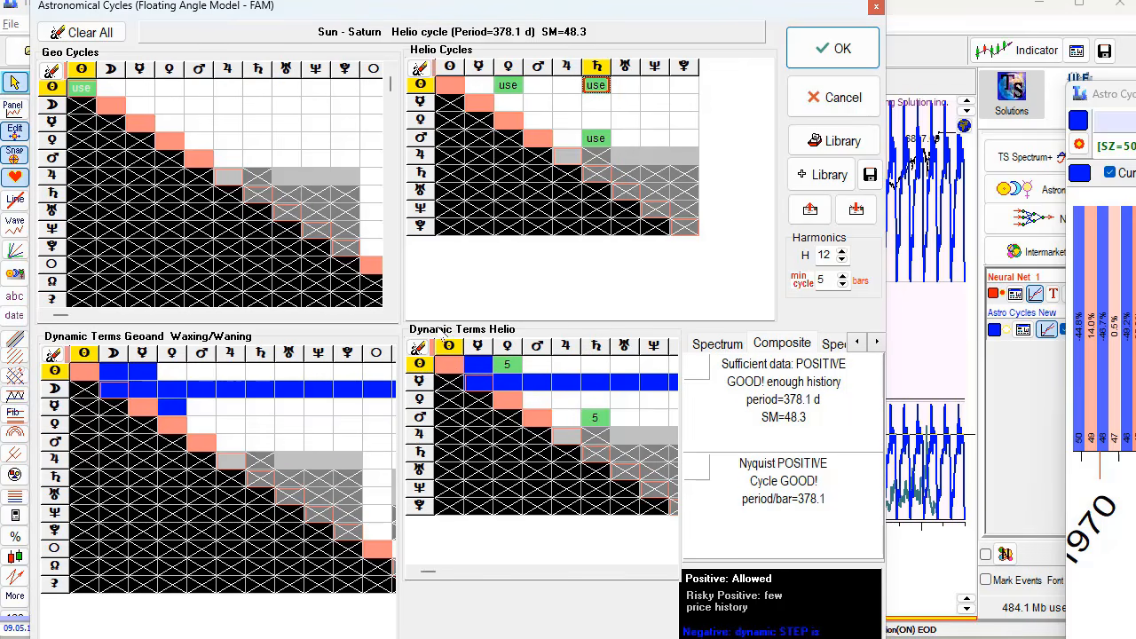
click(598, 366)
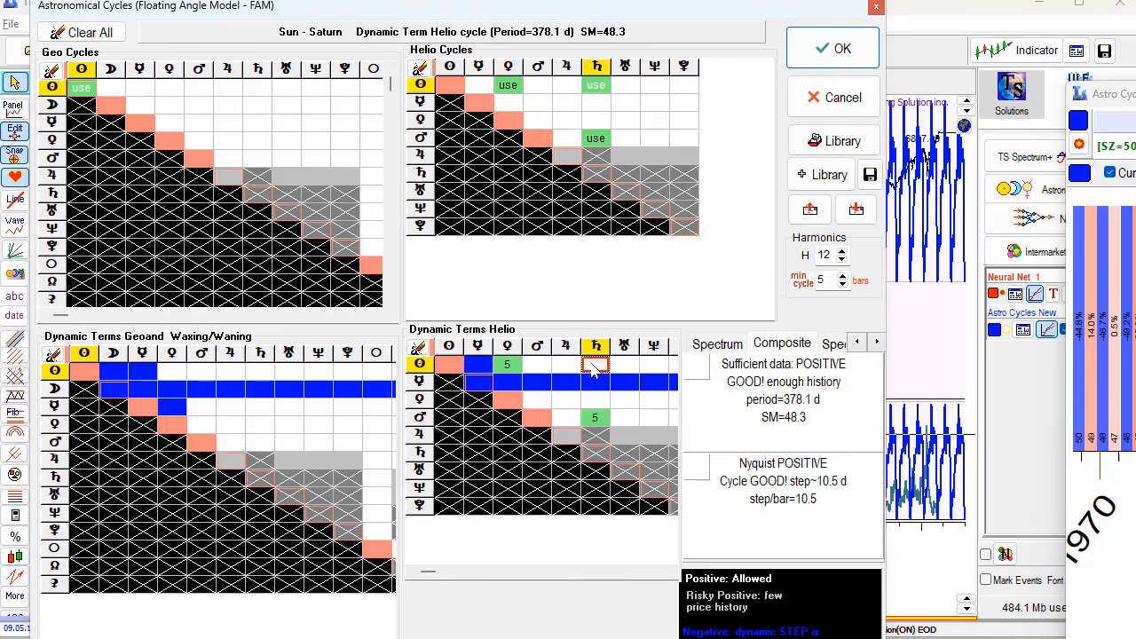
click(593, 369)
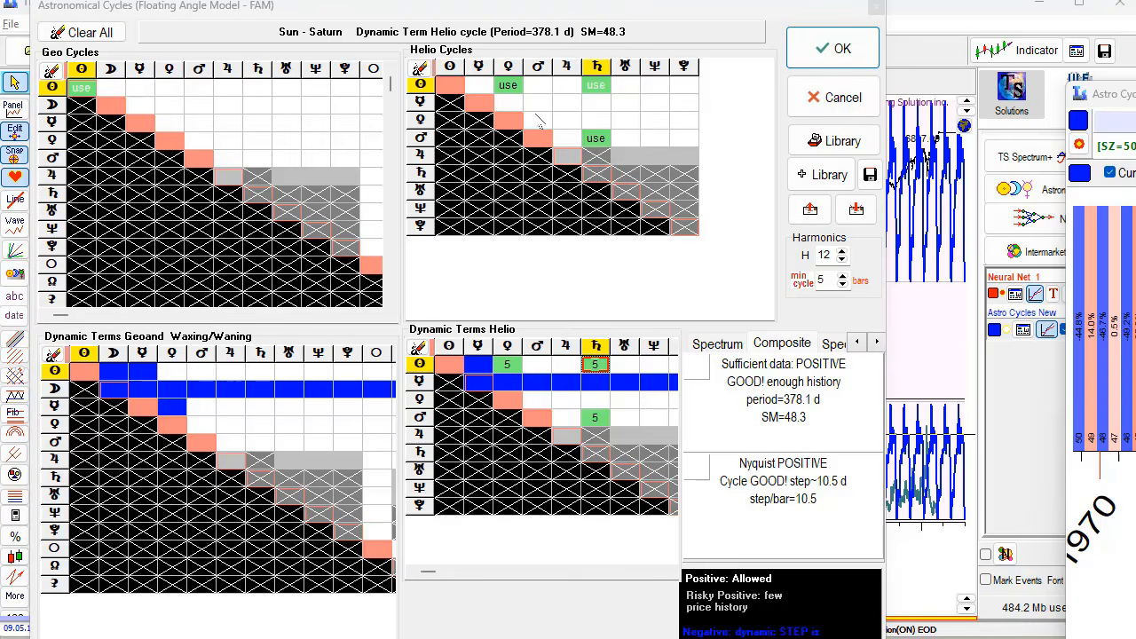
- Add the Venus–Saturn helio cycle to the model with dynamic term 9
click(596, 120)
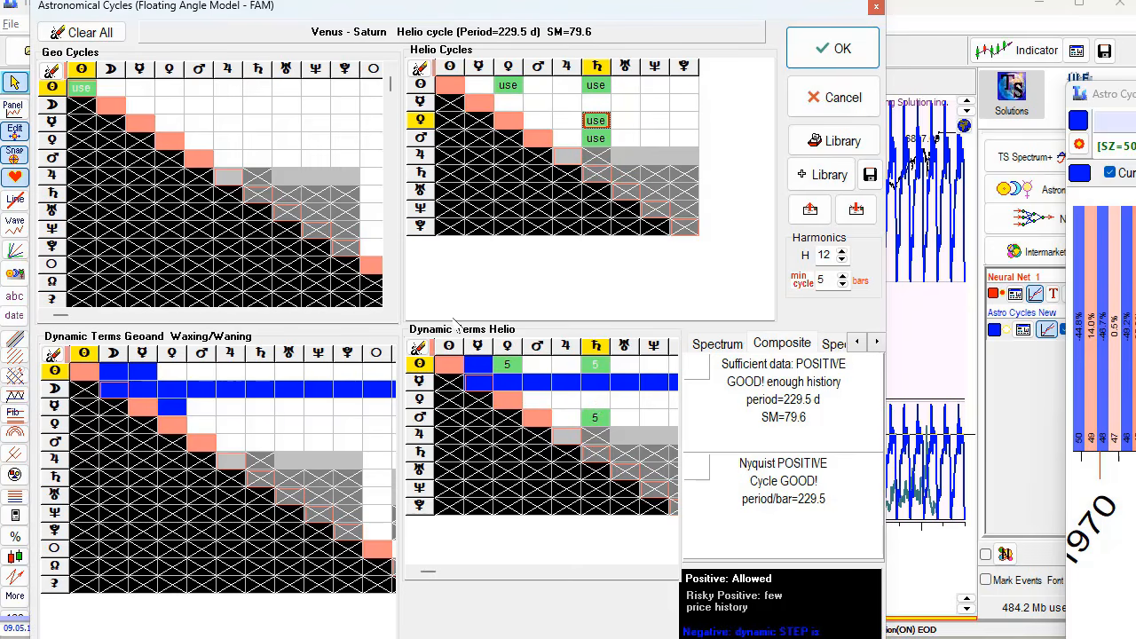
click(593, 401)
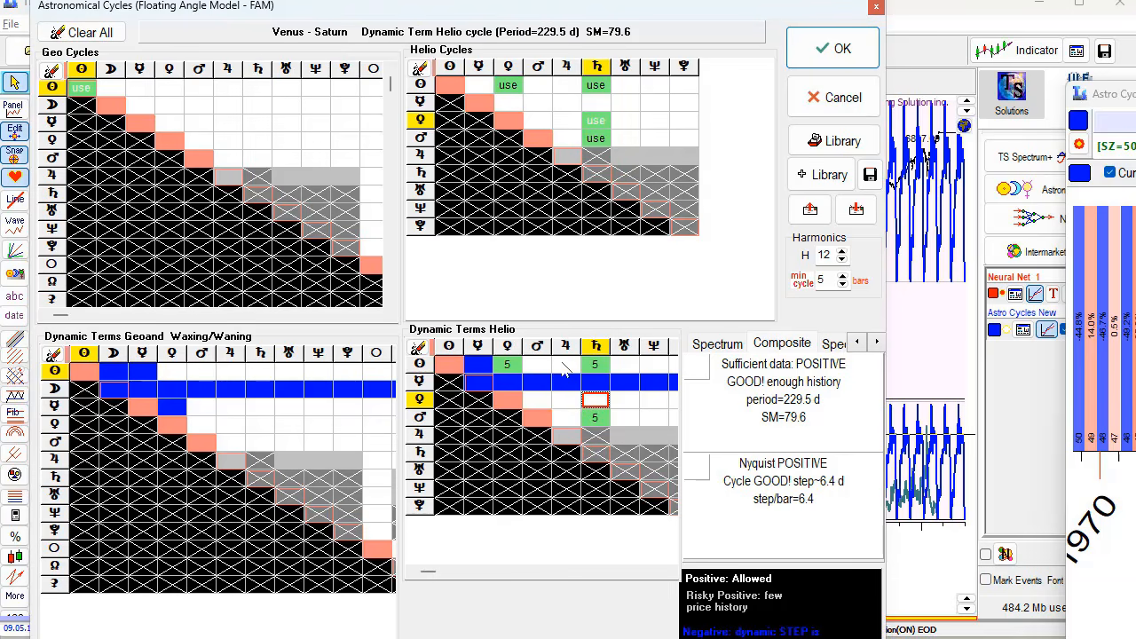
click(596, 402)
drag(524, 16, 436, 153)
- Accept the new FAM model and train the neural net on it
click(735, 186)
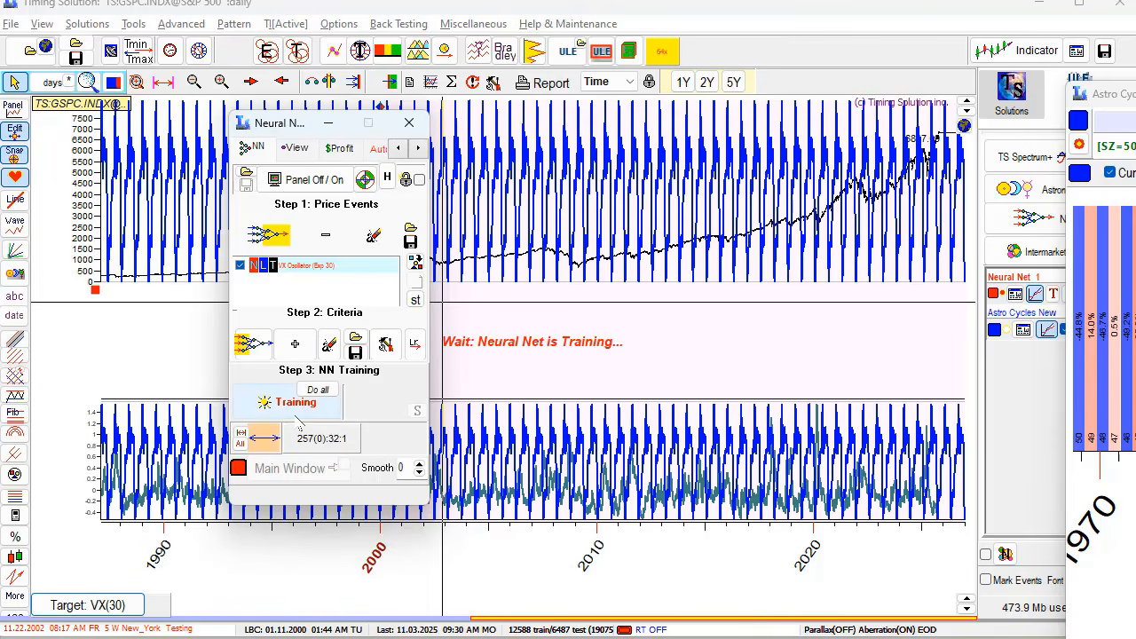
click(278, 412)
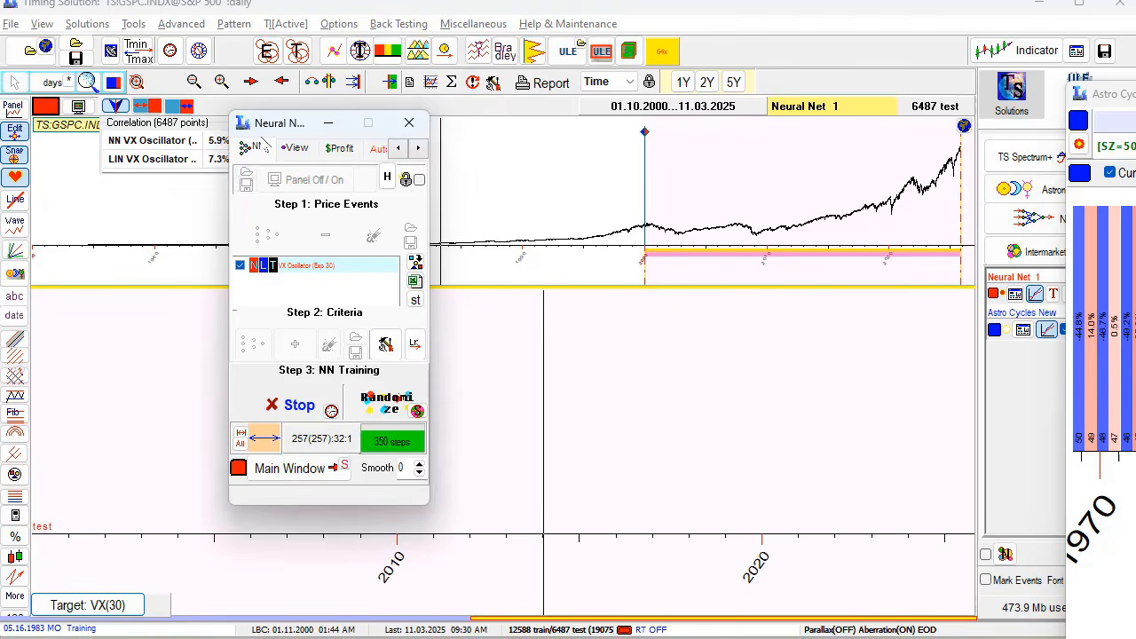
drag(293, 128, 498, 244)
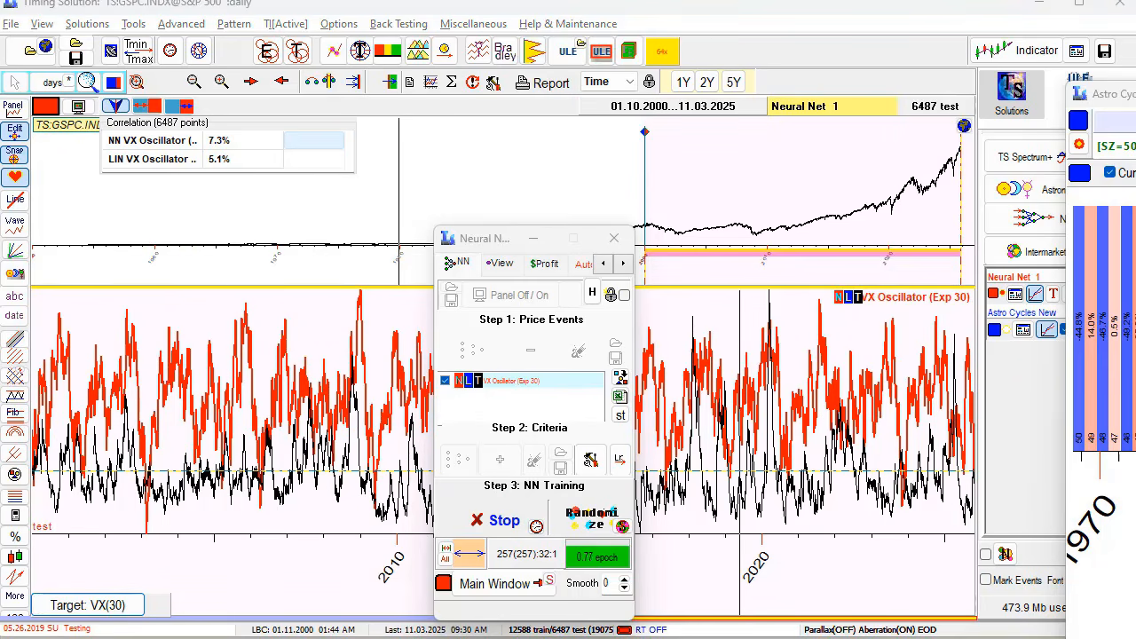
drag(495, 245, 432, 94)
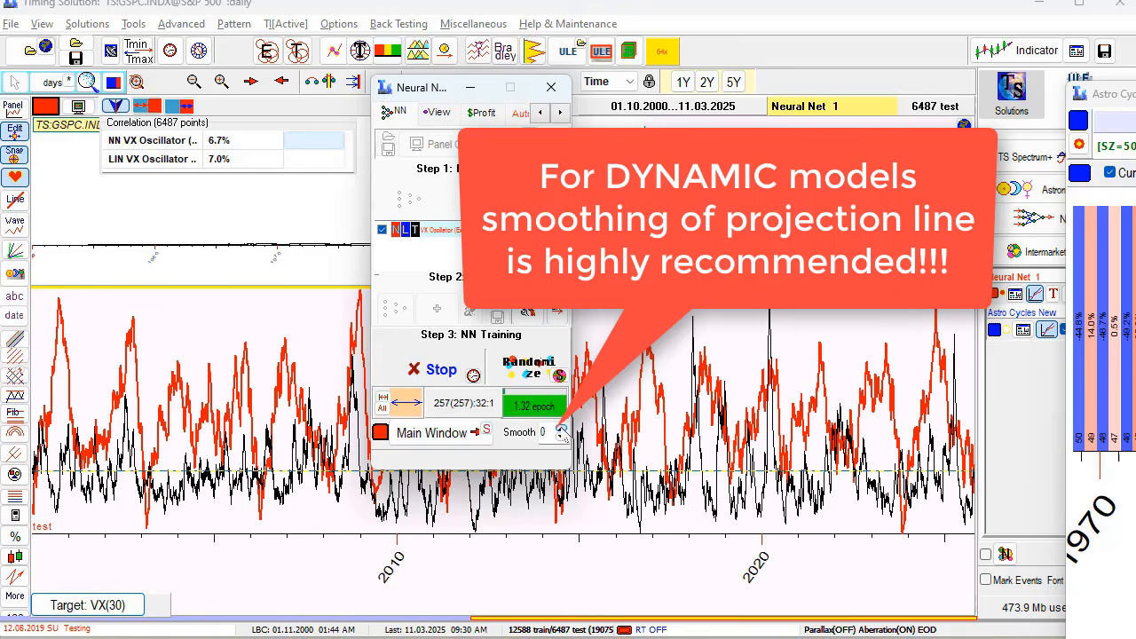
- Raise the neural net projection's Smooth value to 5
click(561, 429)
click(561, 429)
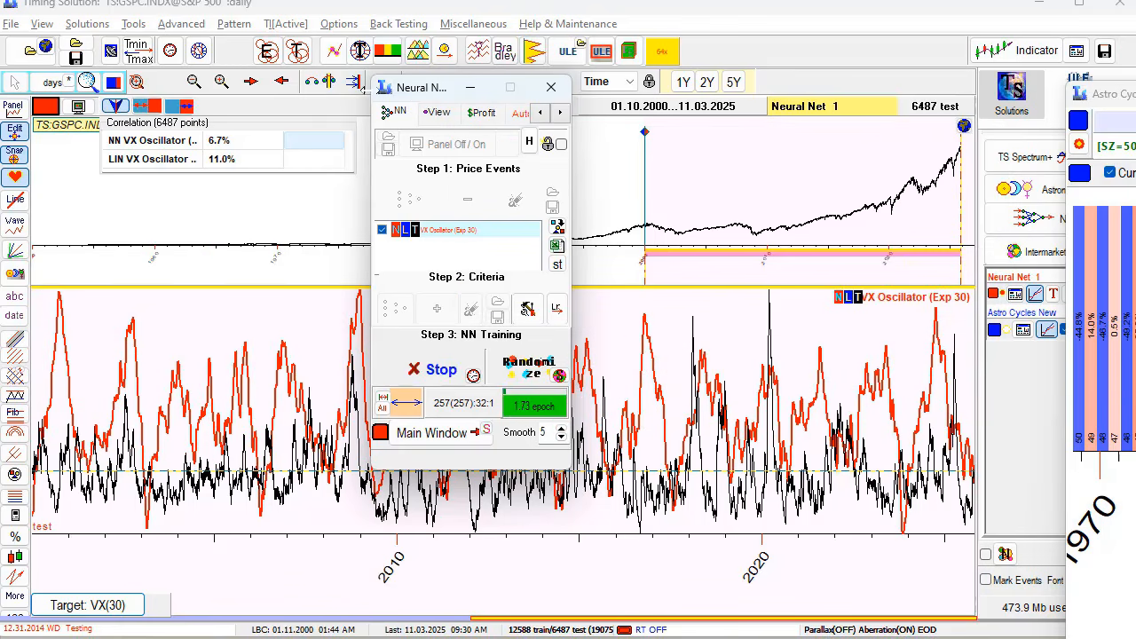
drag(400, 89, 461, 226)
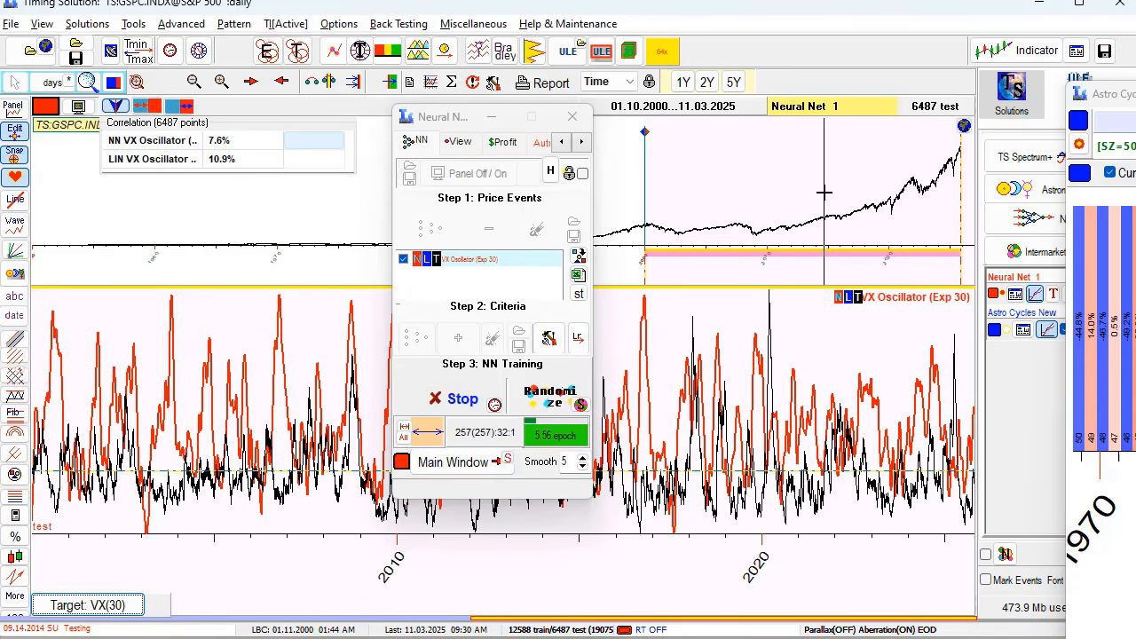
- Zoom the projection chart to test periods 2014–2018, 2024–2026 and 2007–2010
drag(823, 188, 866, 247)
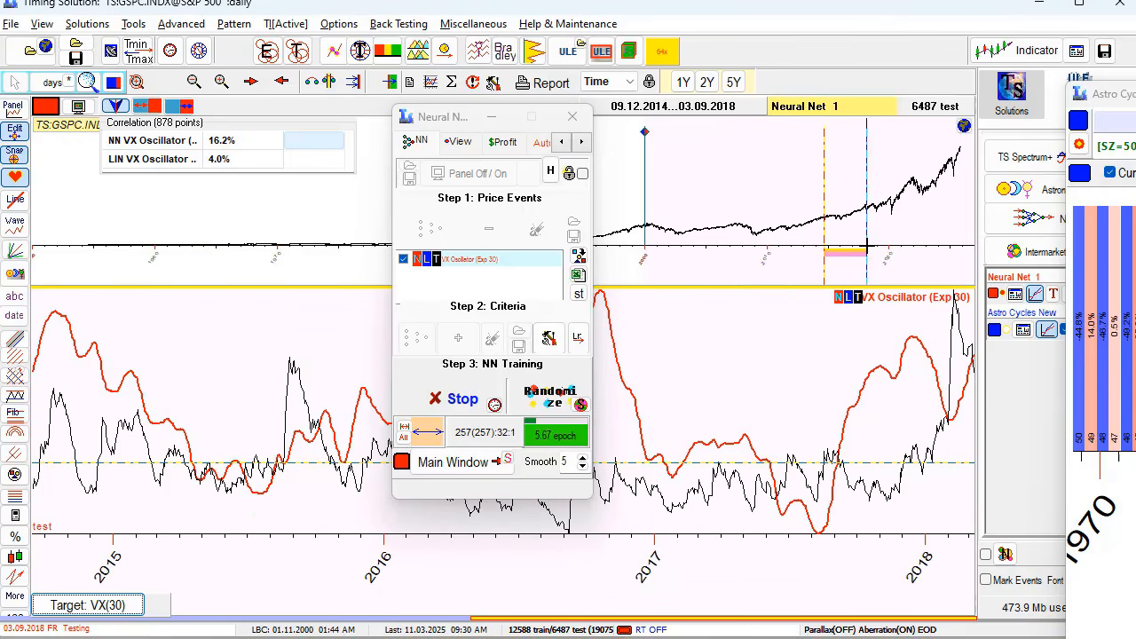
drag(941, 181, 970, 248)
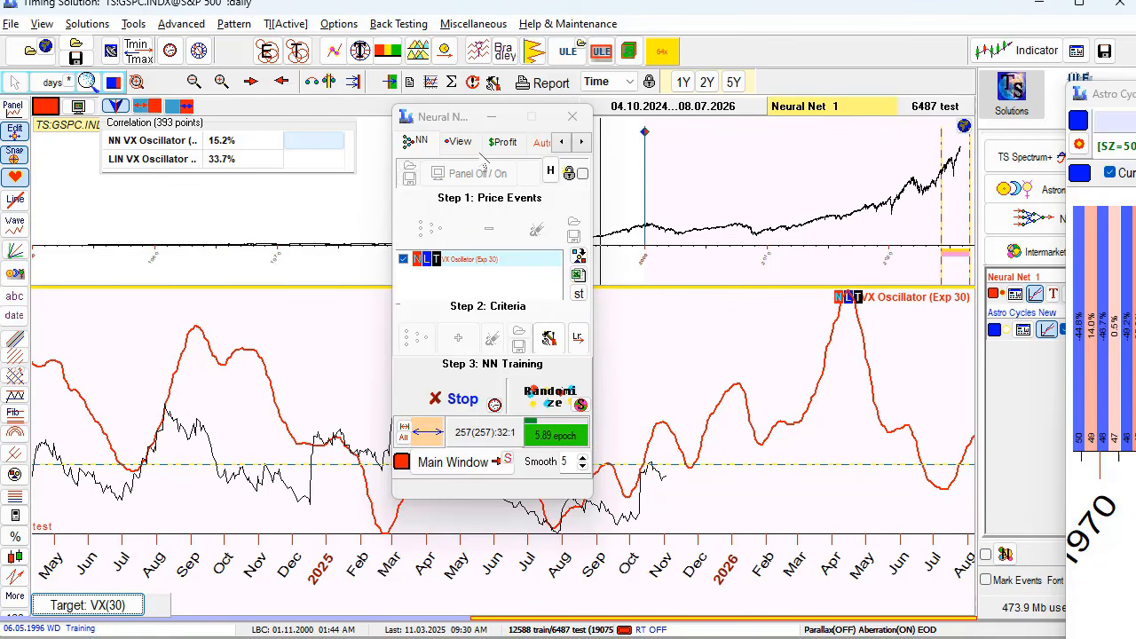
drag(460, 125, 610, 464)
drag(737, 200, 767, 224)
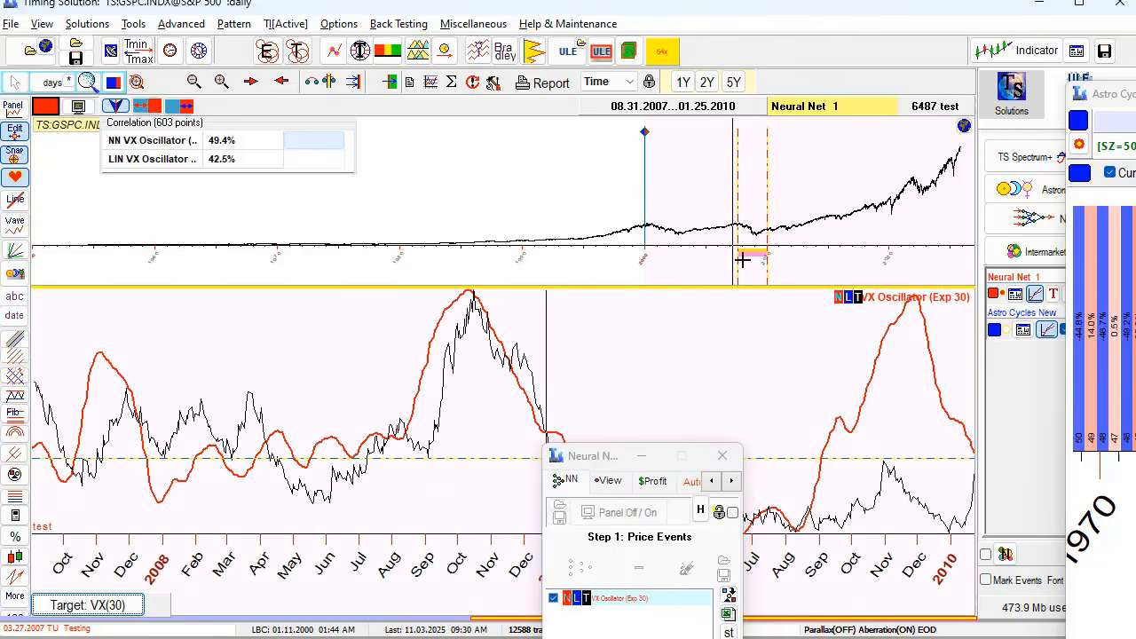
drag(799, 202, 828, 229)
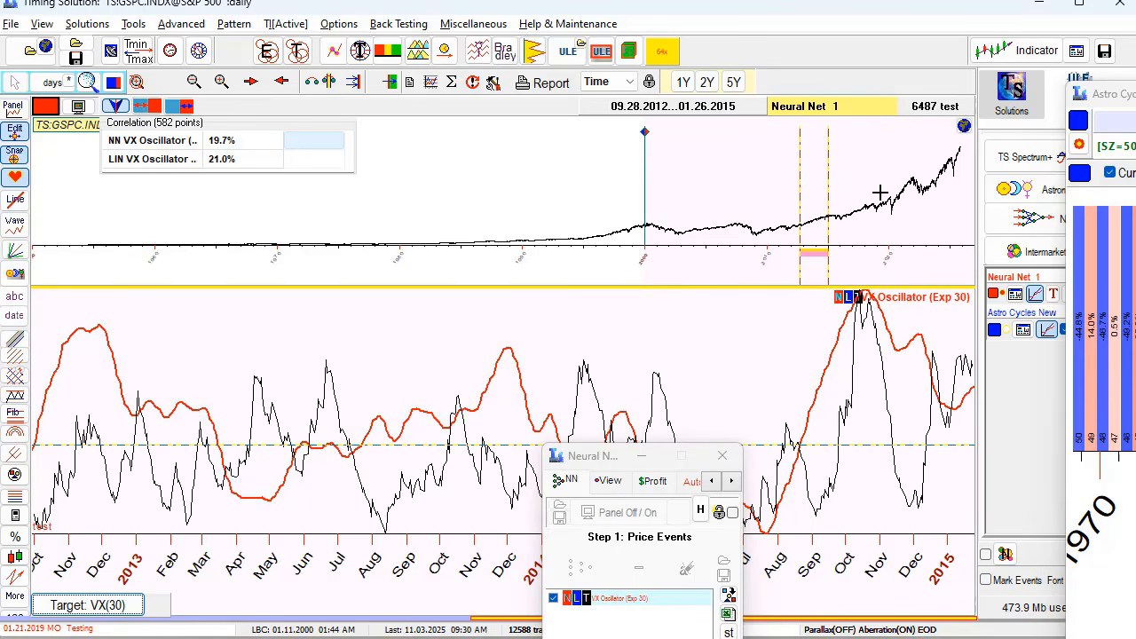
- Inspect the 2018–2020, 2013–2015 and 2000–2004 periods, then return to the full 2000–2025 range
click(901, 228)
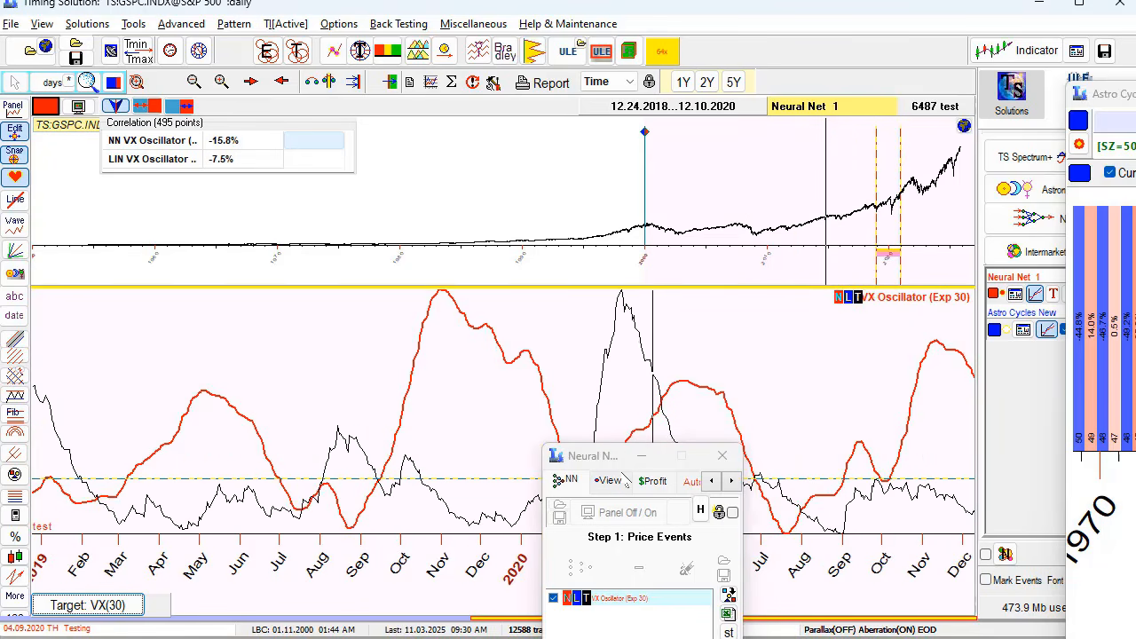
drag(612, 455, 730, 540)
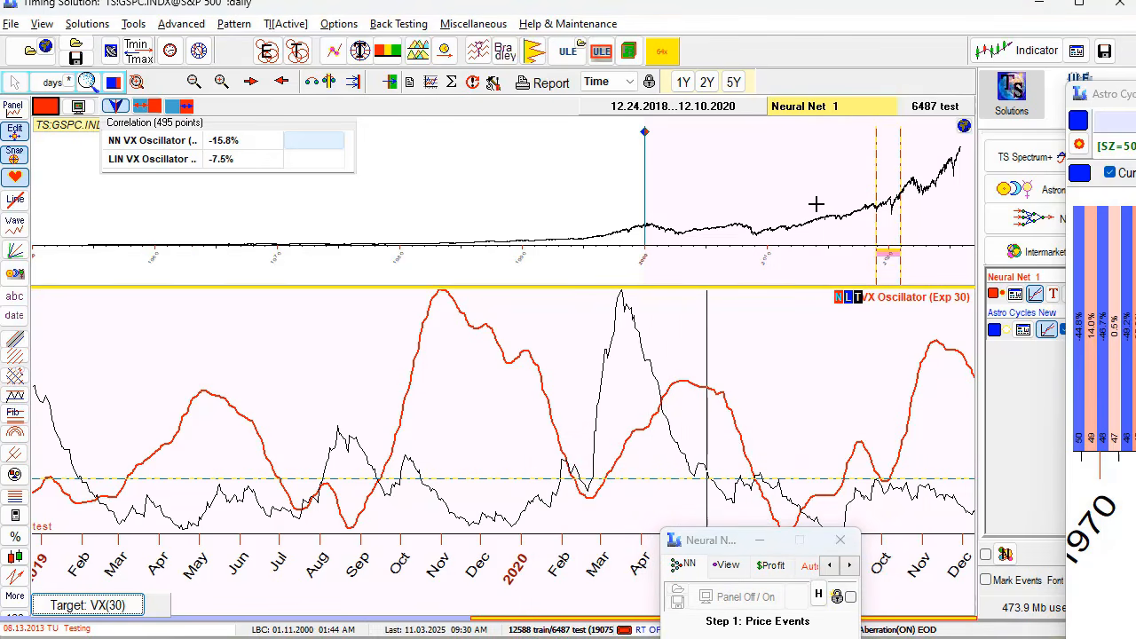
click(836, 232)
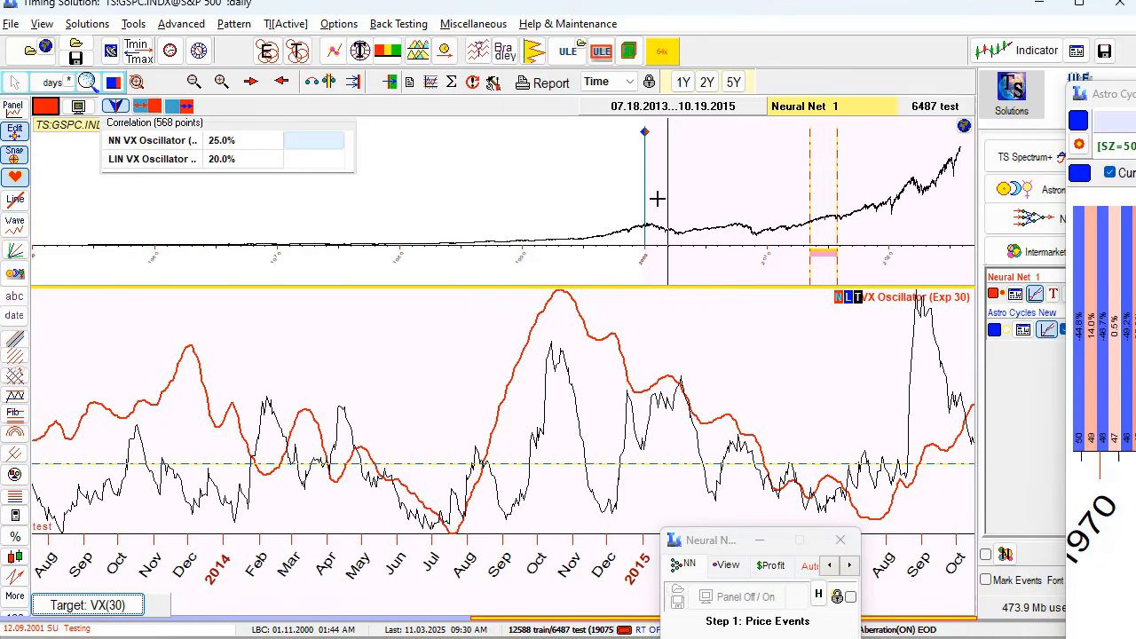
drag(653, 197, 696, 208)
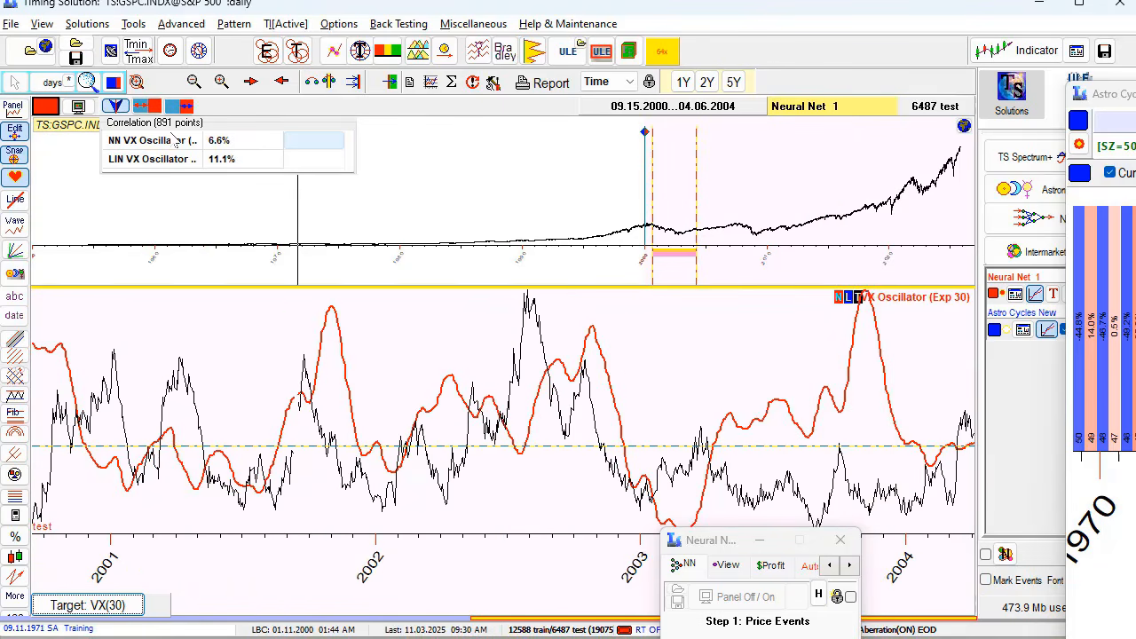
click(174, 107)
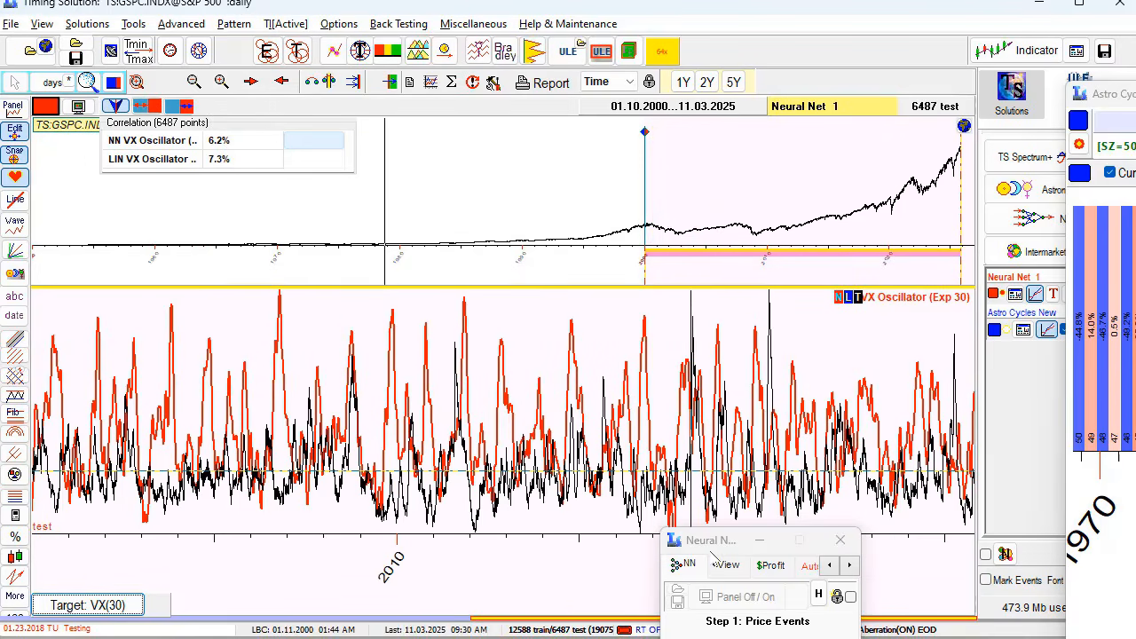
drag(721, 541, 457, 189)
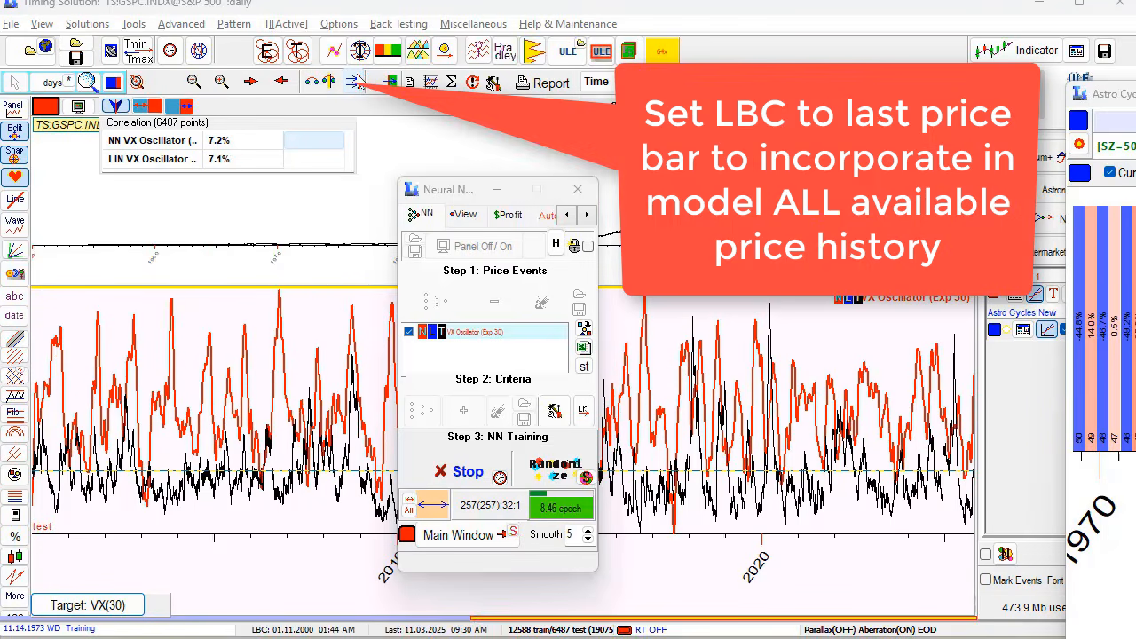
- Set LBC to the last price bar, 11.03.2025, so training uses all data
click(353, 81)
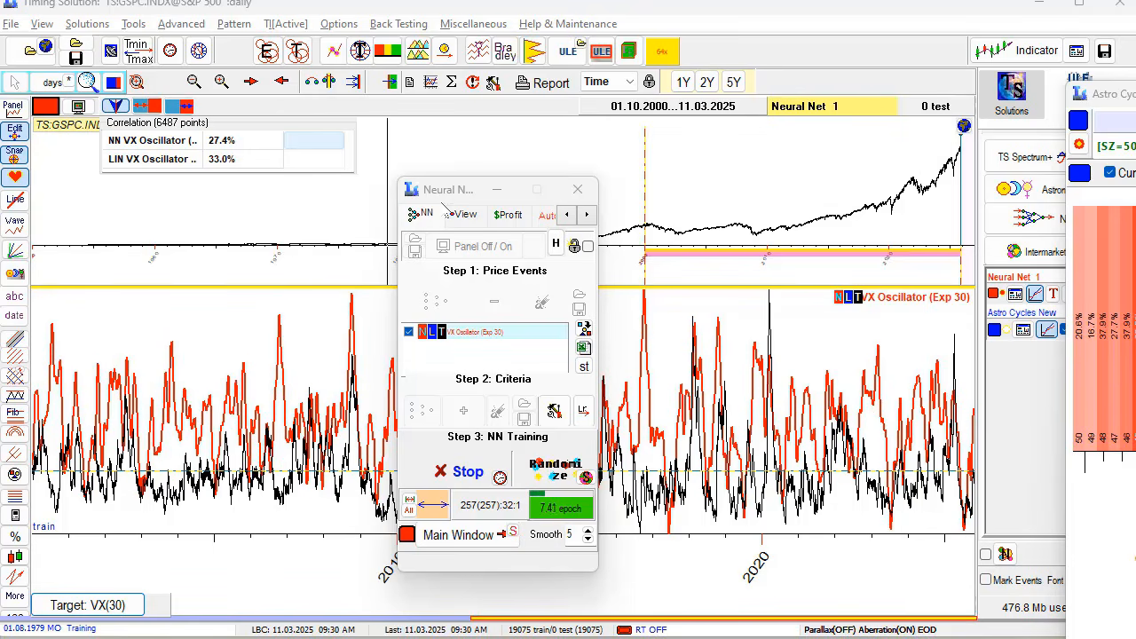
drag(446, 197, 433, 130)
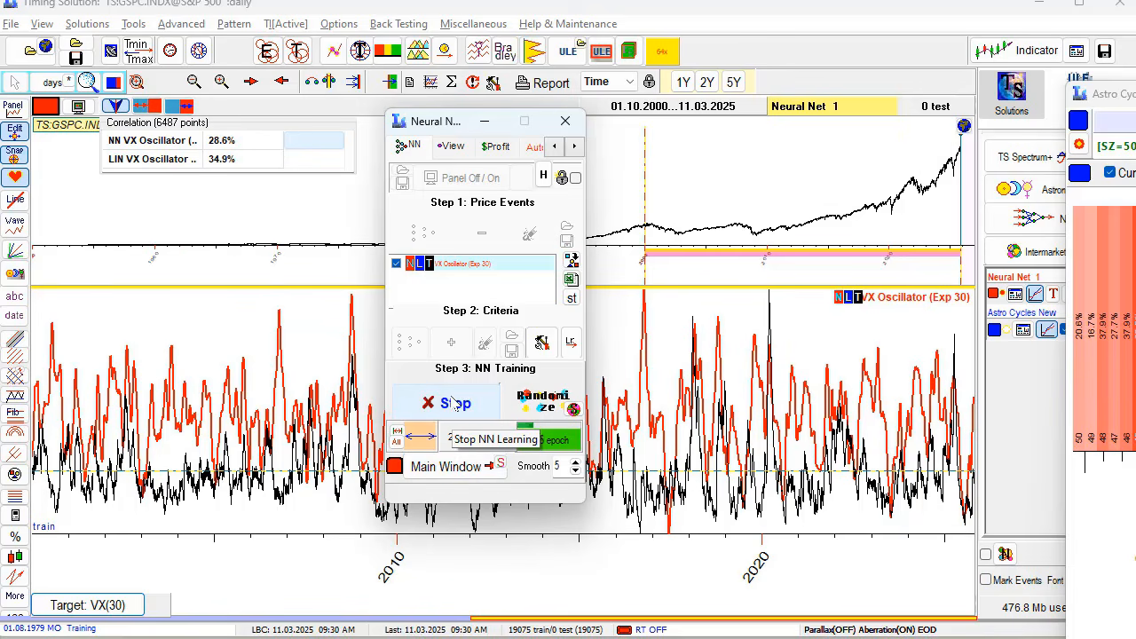
- Stop training, calculate the NN result into the Main Window, and hide the NN panel
click(453, 403)
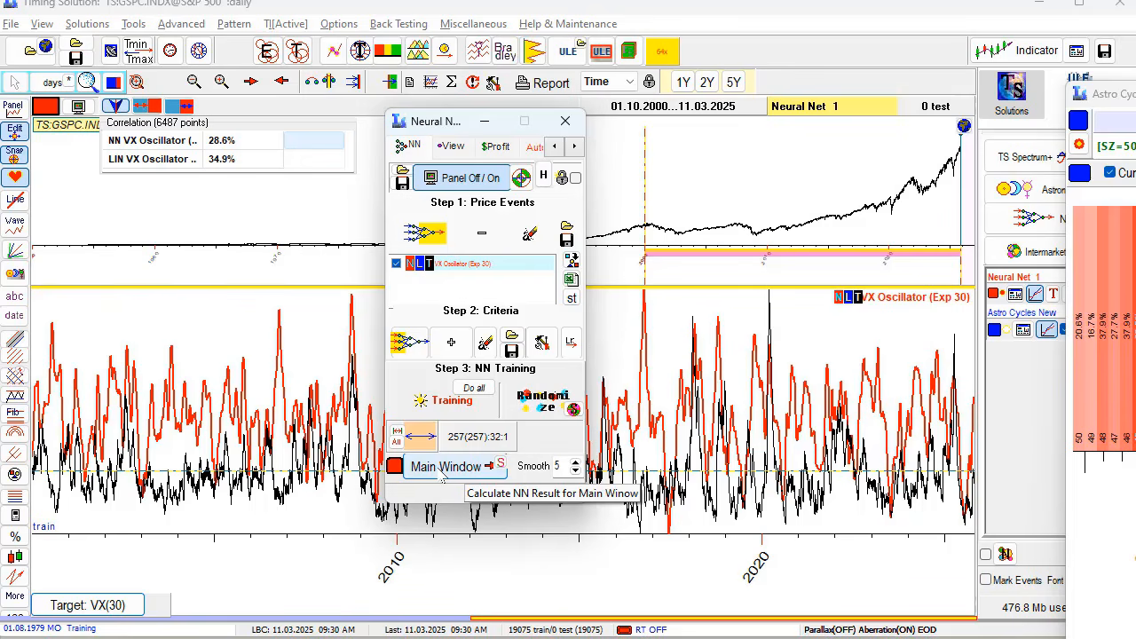
click(440, 467)
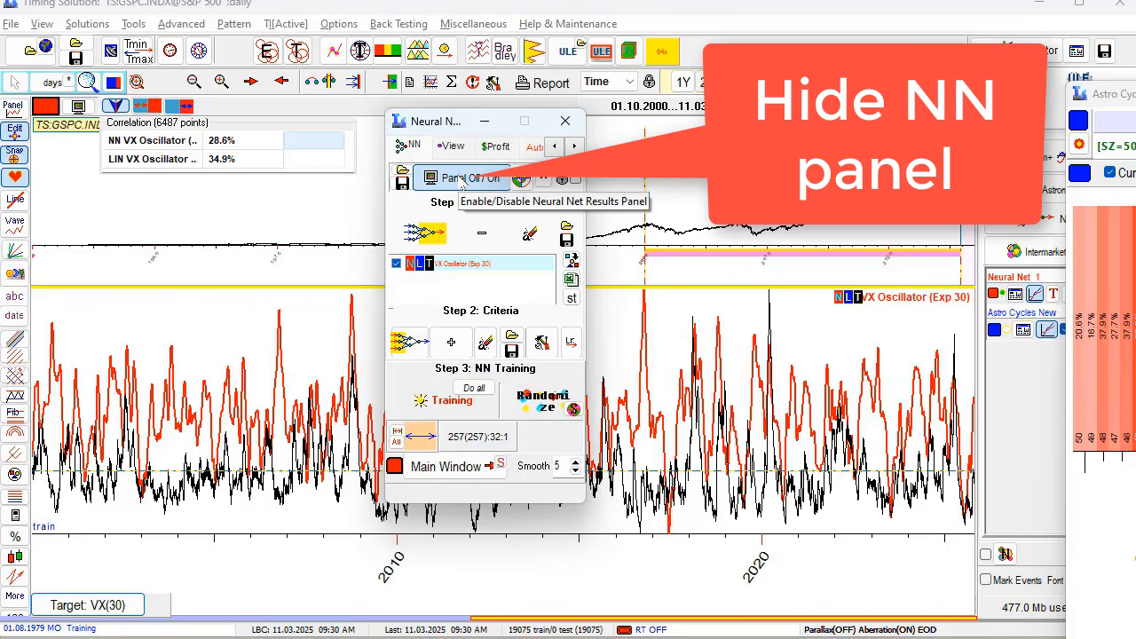
click(461, 180)
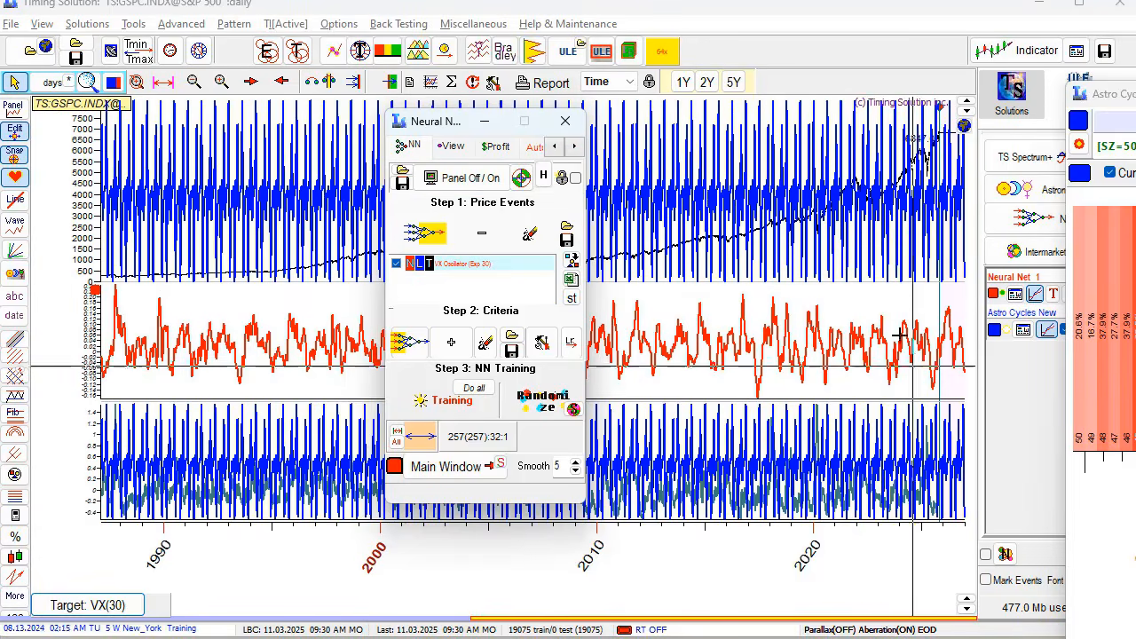
drag(431, 124, 254, 17)
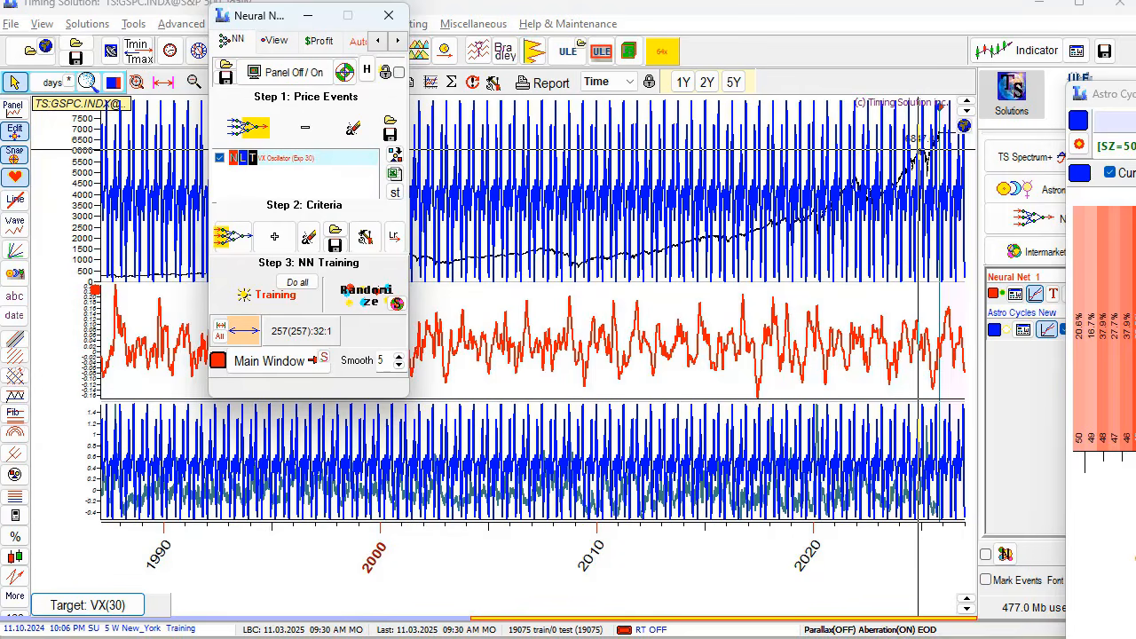
- Close Astro Cycles New, zoom to May 2024–Jul 2026, and overlay the Neural Net 1 projection
drag(1134, 100, 422, 157)
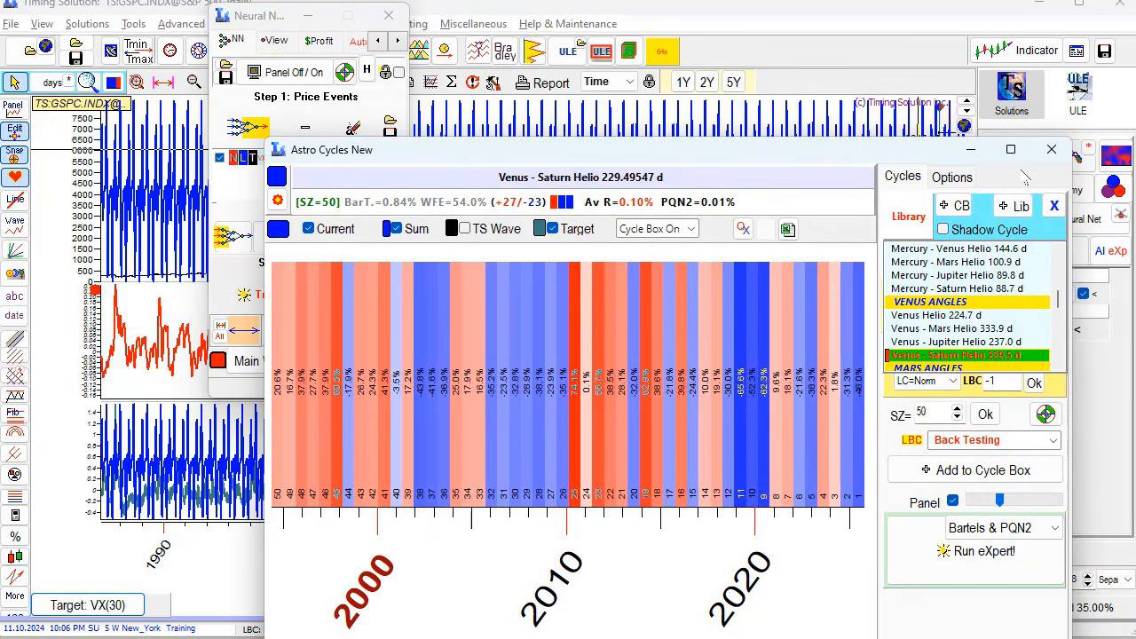
click(1052, 149)
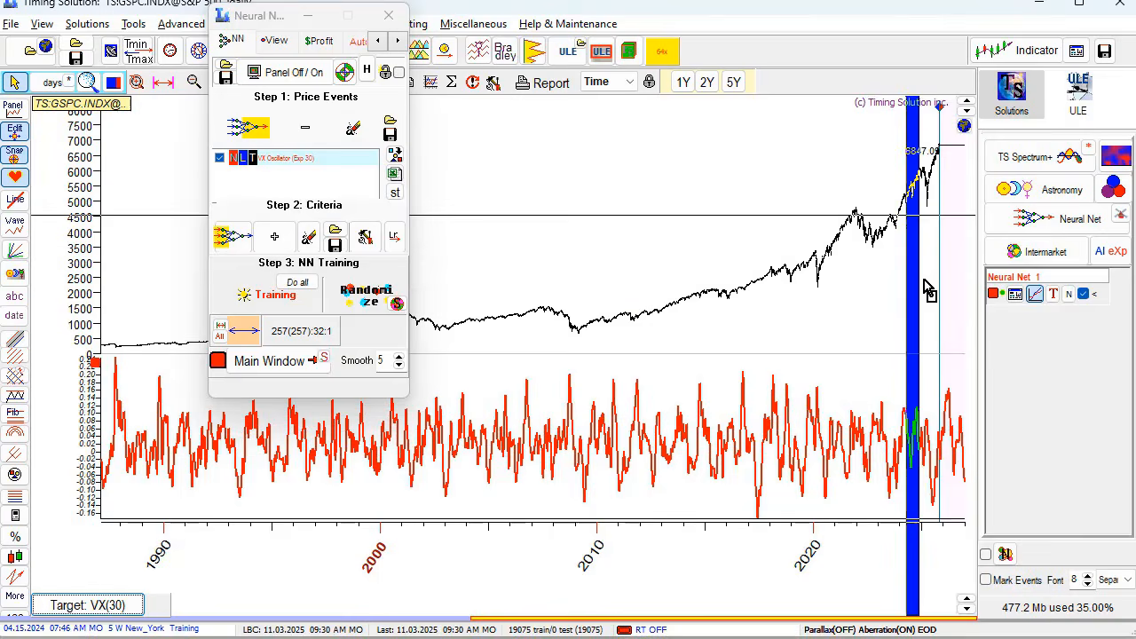
drag(927, 288, 956, 381)
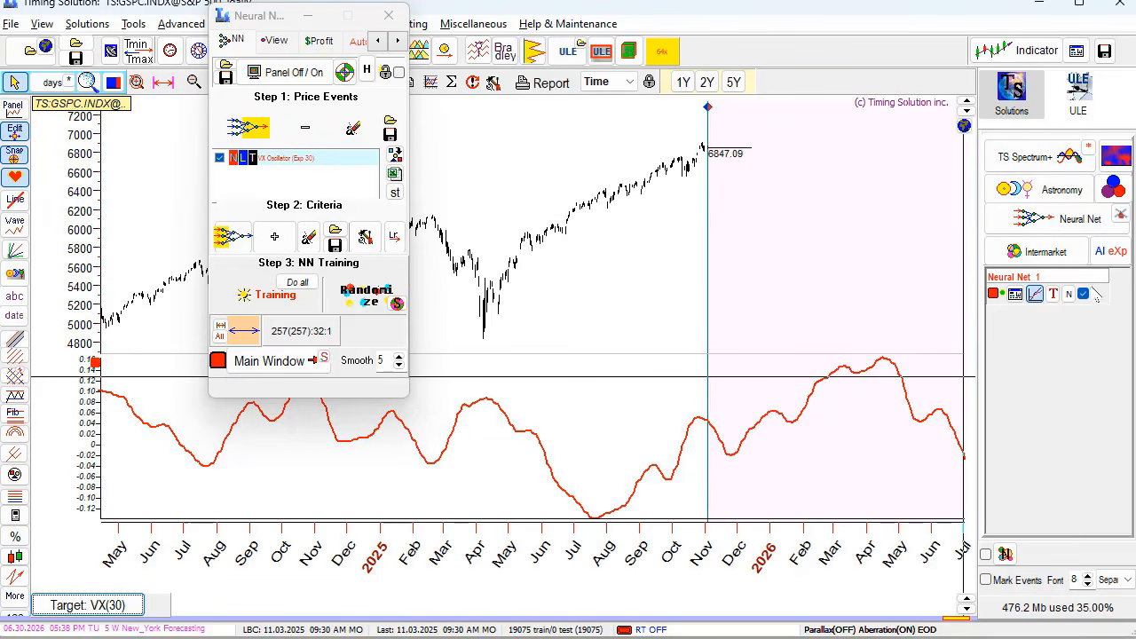
click(1035, 293)
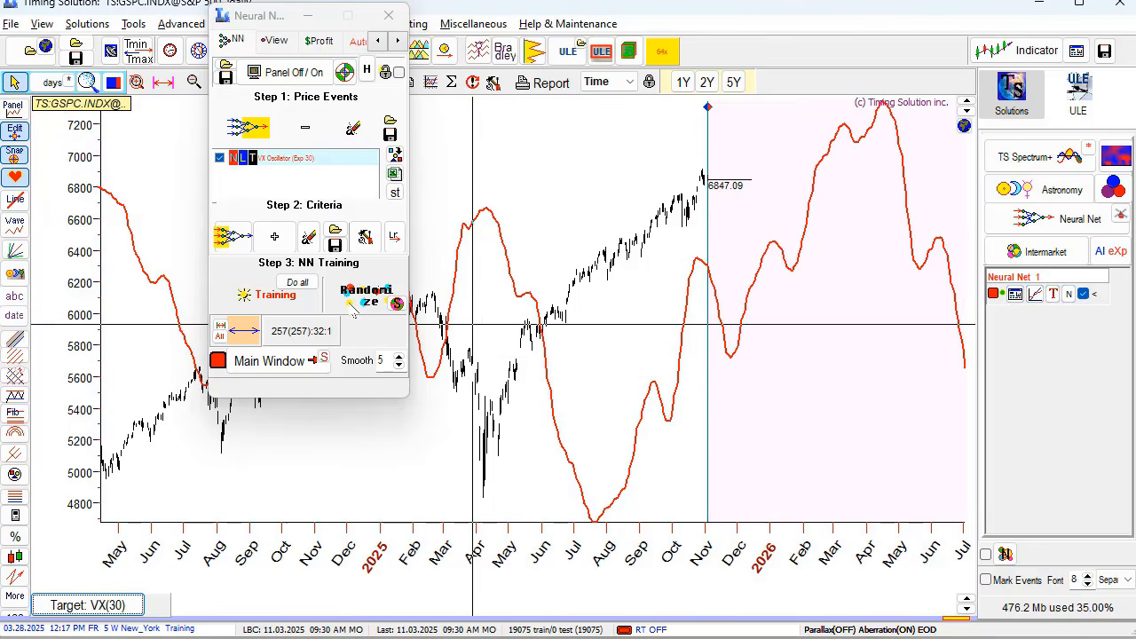
drag(275, 15, 430, 436)
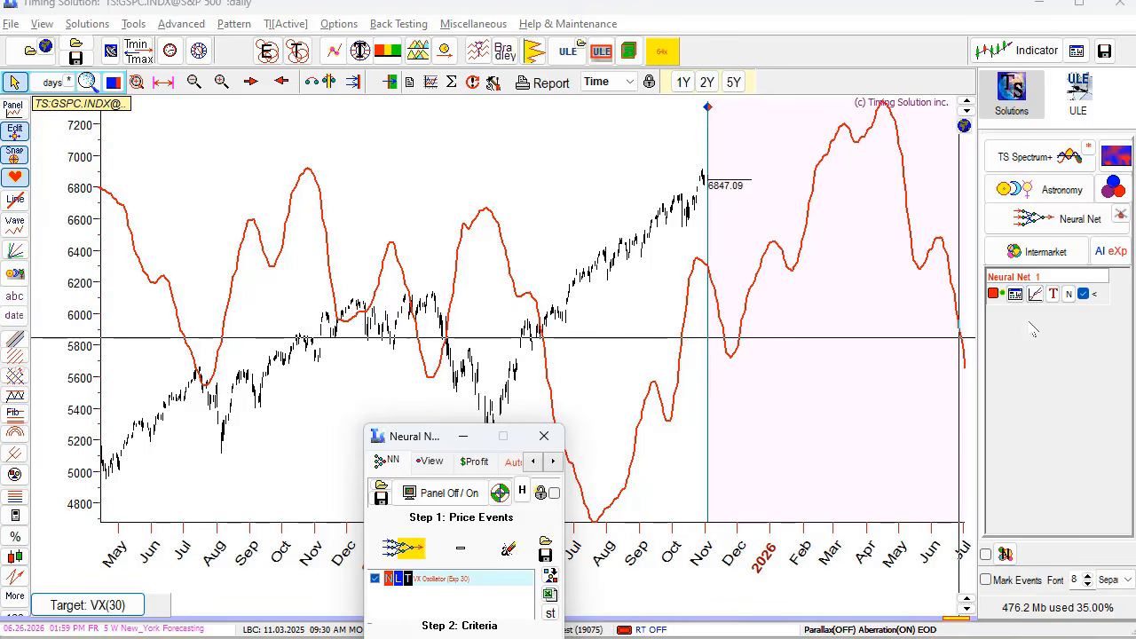
- Invert the red NN projection to bottom near 4700 in April 2026, and scroll the chart through 2027
click(1070, 299)
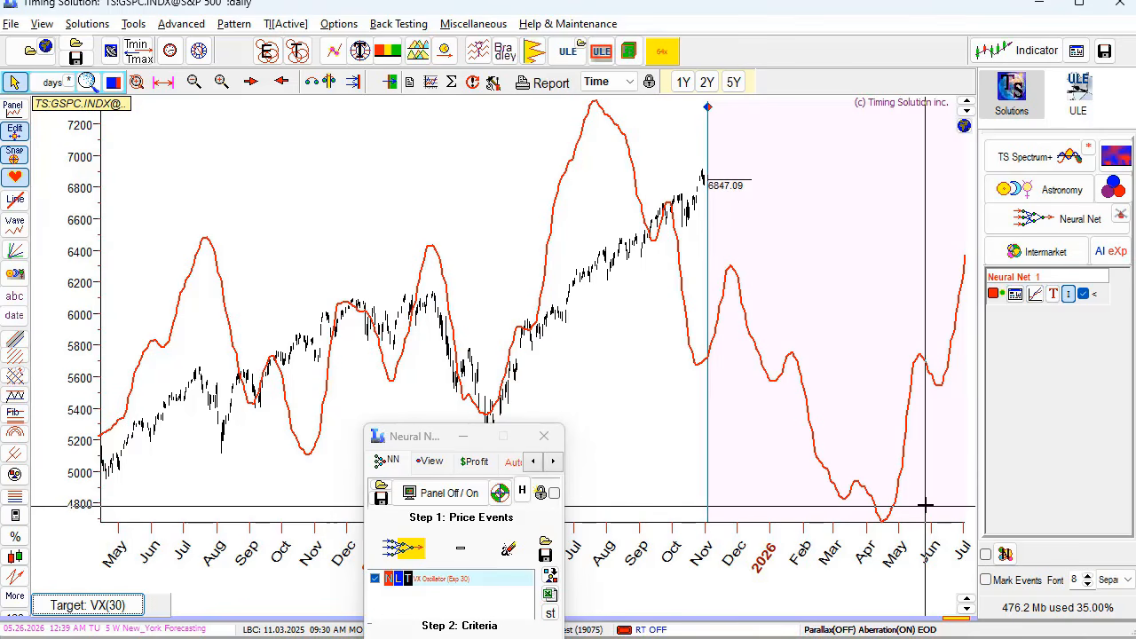
drag(932, 436, 697, 408)
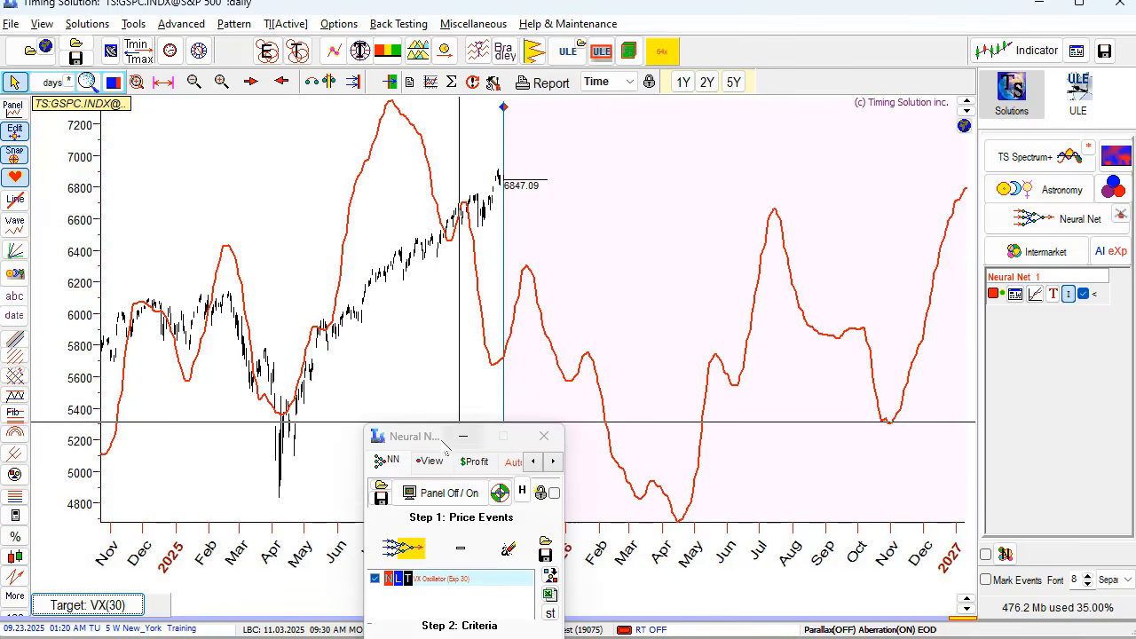
drag(412, 436, 252, 229)
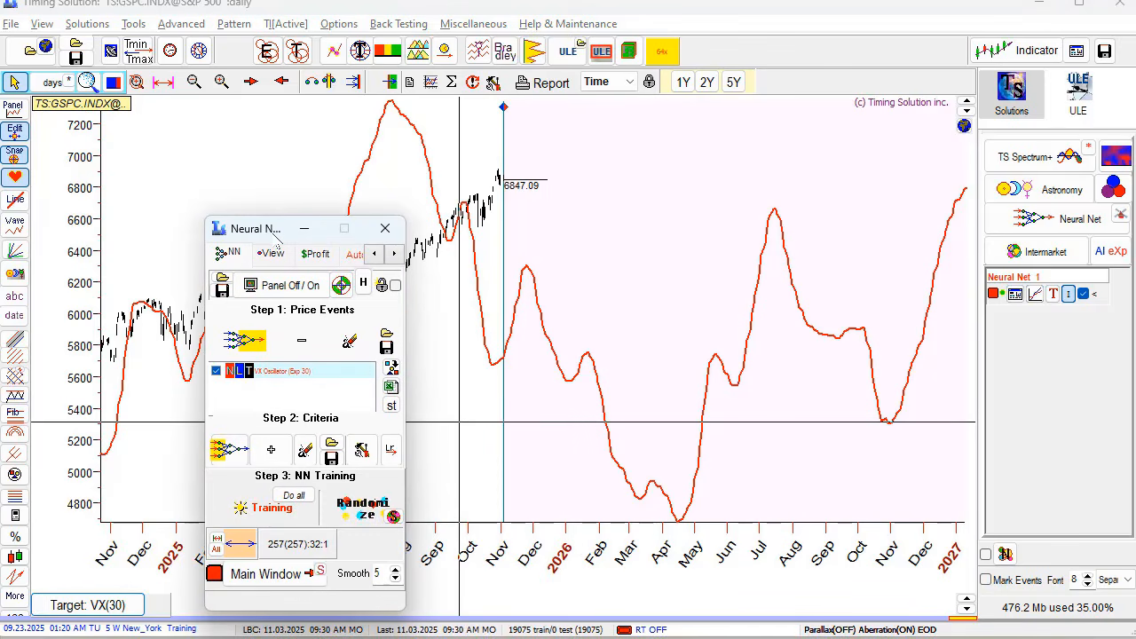
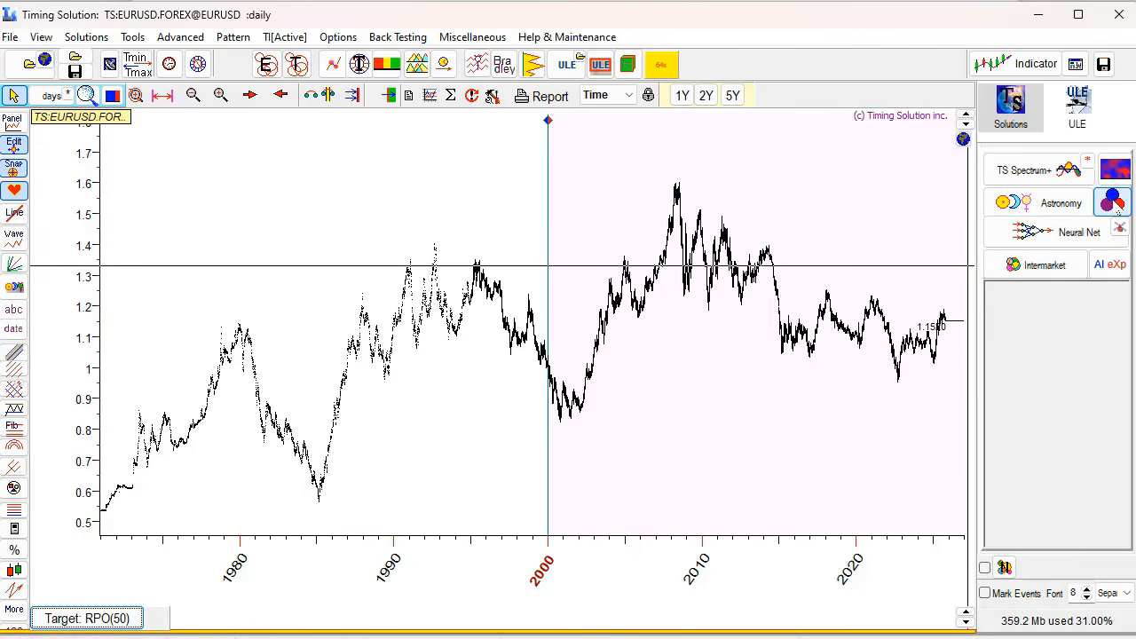
- Open Astro Cycles New on the Sun 365.26-day cycle and reposition its window over the chart
click(1115, 202)
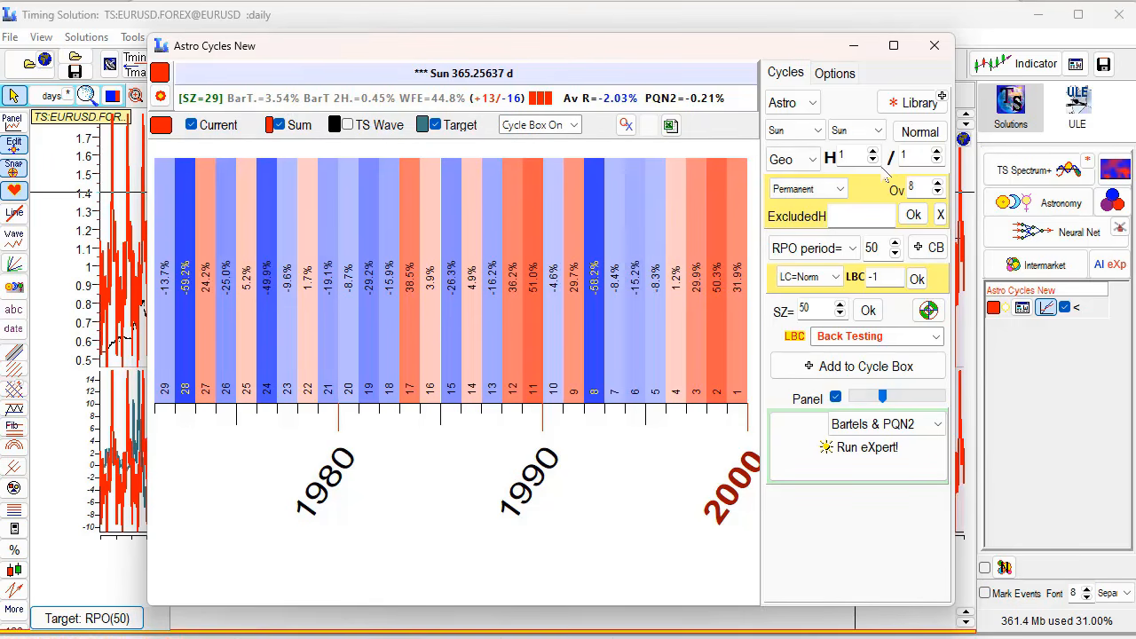
drag(732, 57, 524, 39)
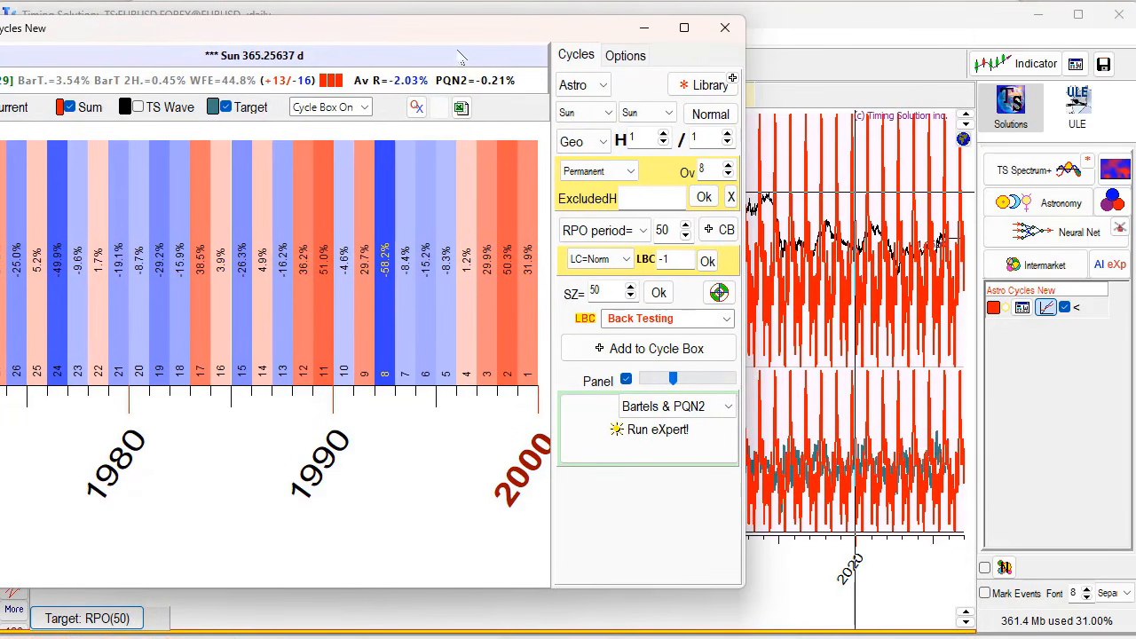
drag(457, 36, 480, 239)
drag(488, 313, 516, 99)
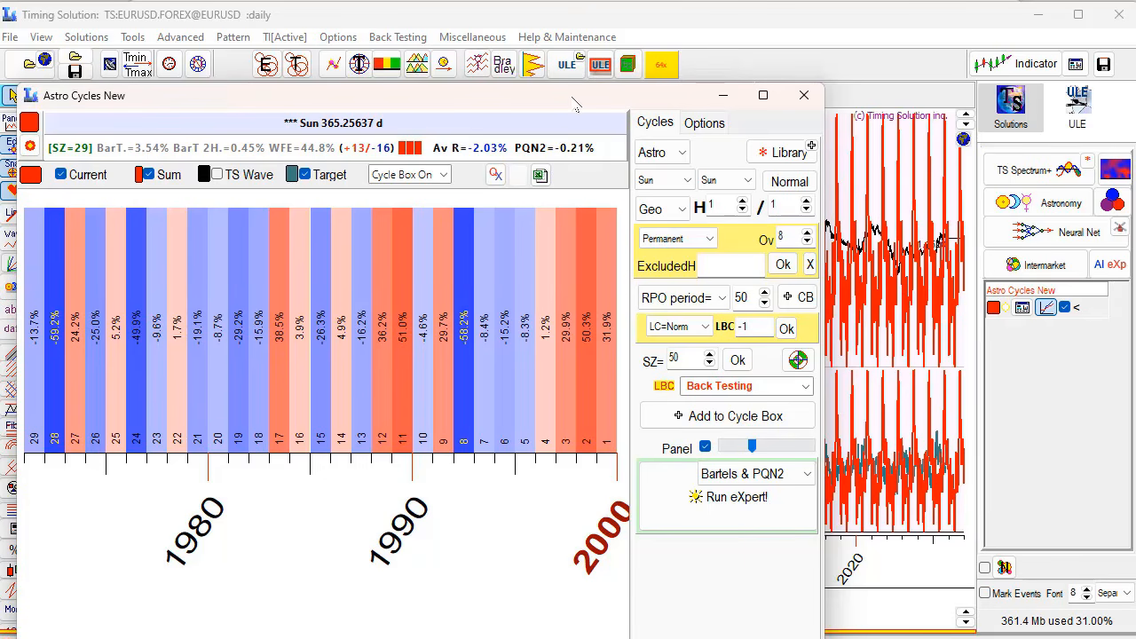
drag(575, 103, 677, 61)
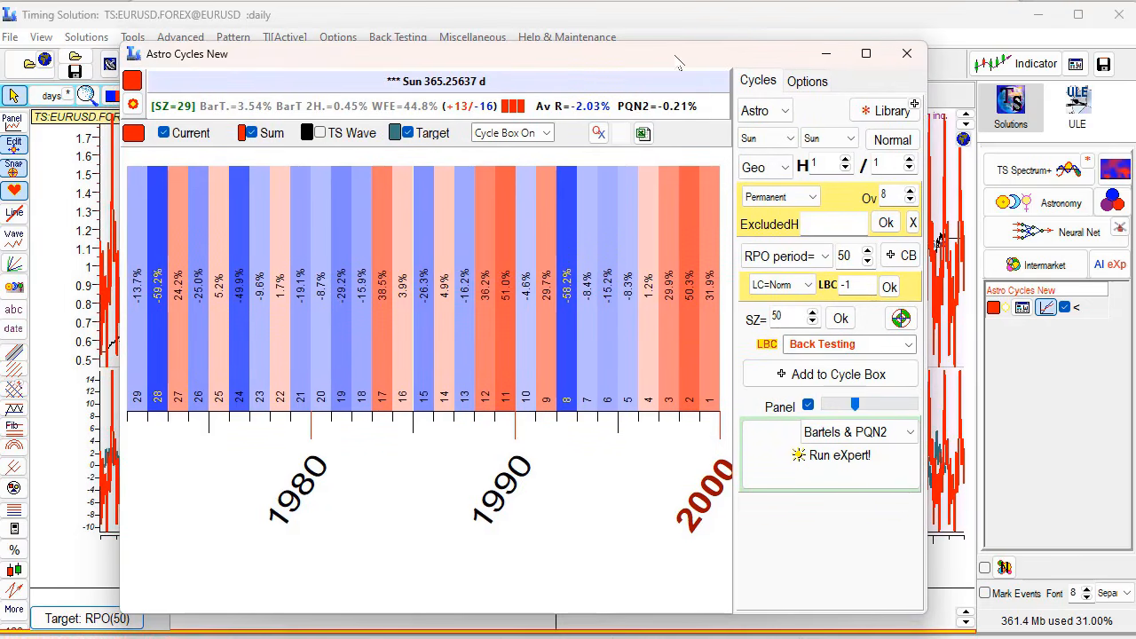
- Preview the library's Annual, Venus synodic, Mars–Saturn and Mercury cycles, ending on Mars synodic 779.9 d
click(889, 112)
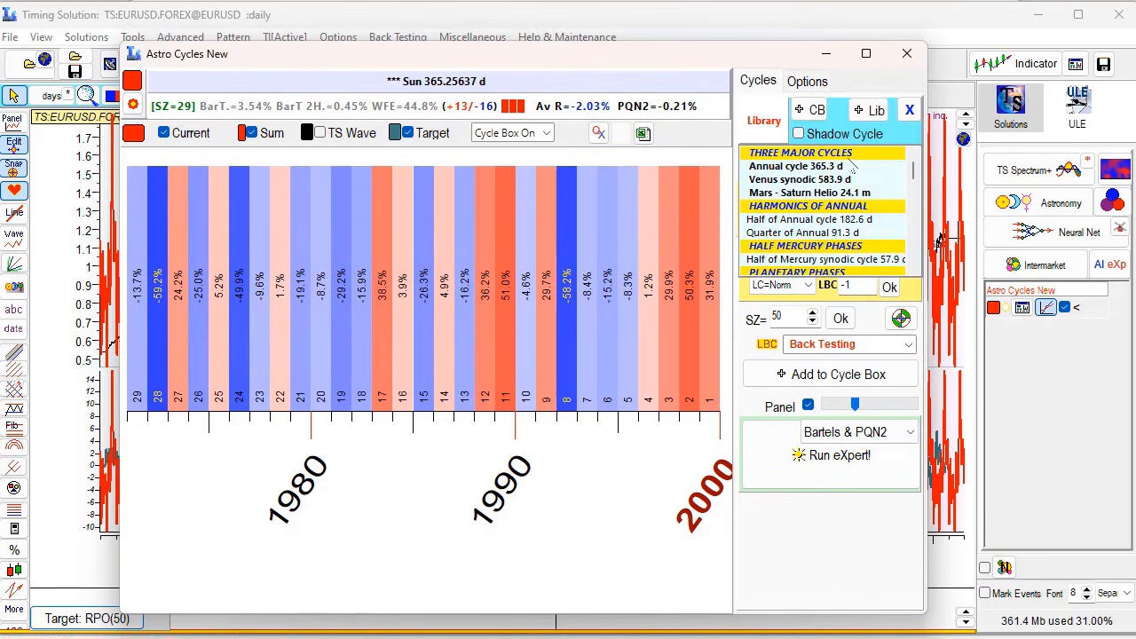
click(828, 166)
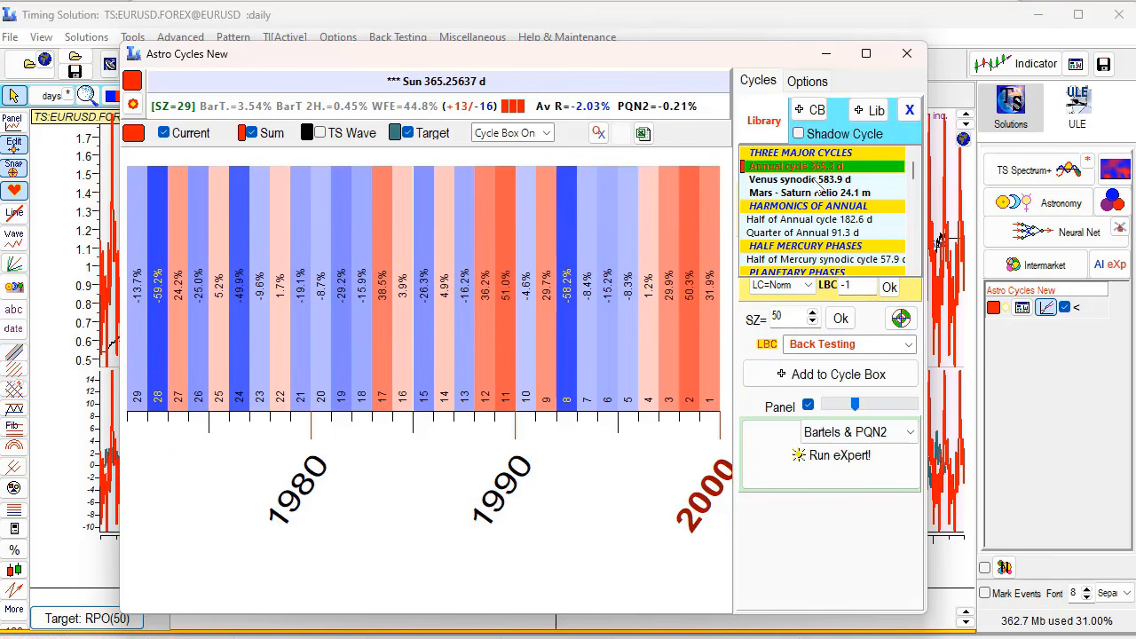
click(818, 182)
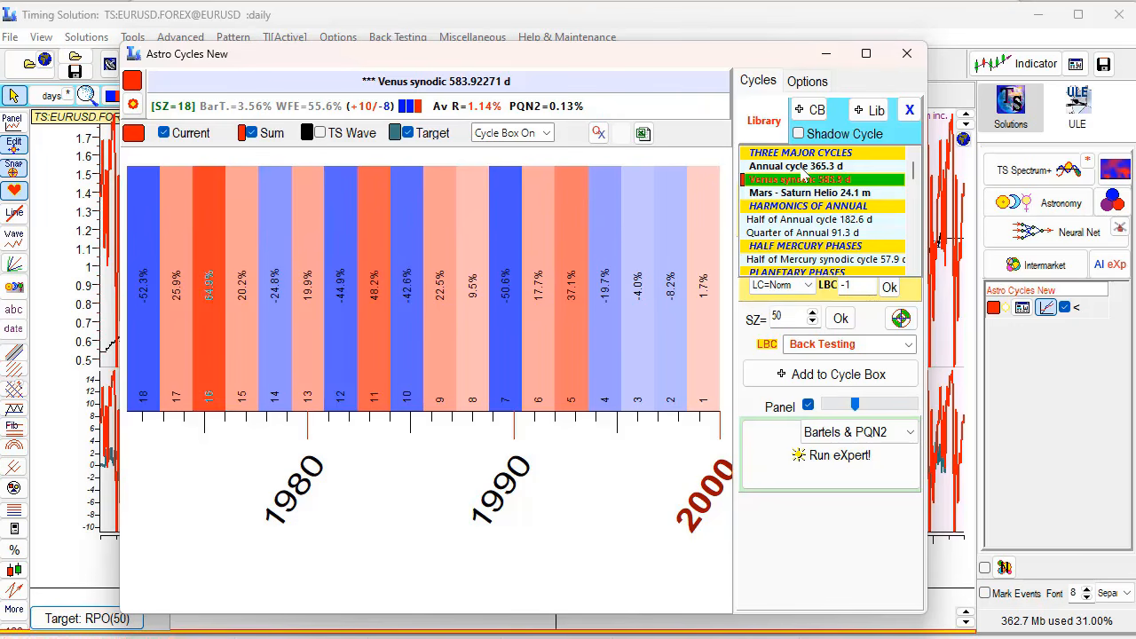
click(791, 195)
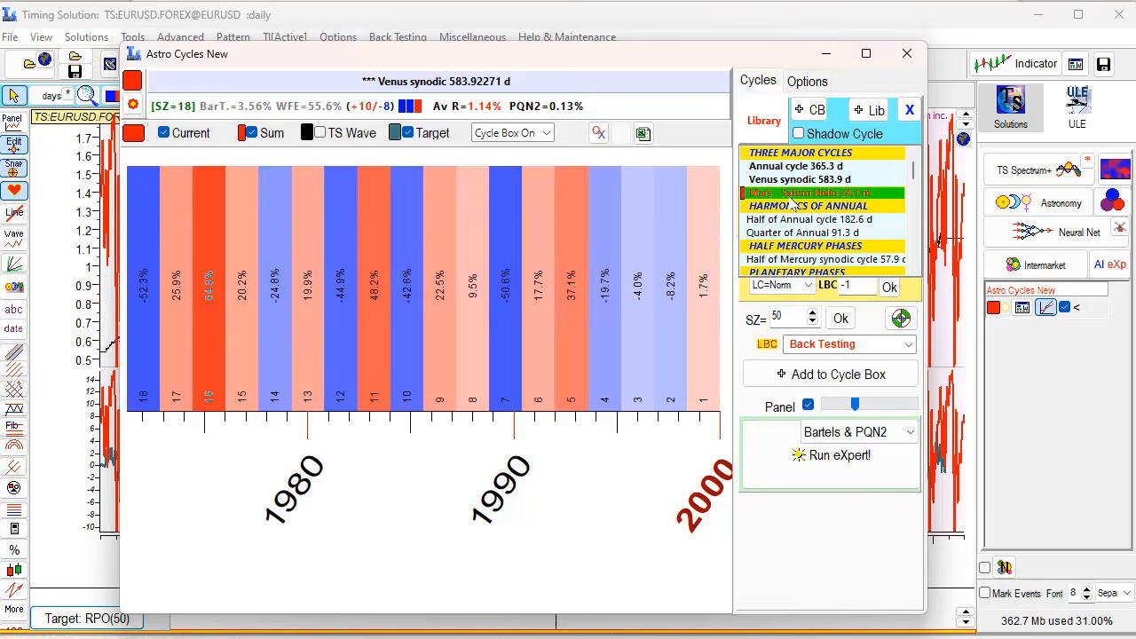
key(Down)
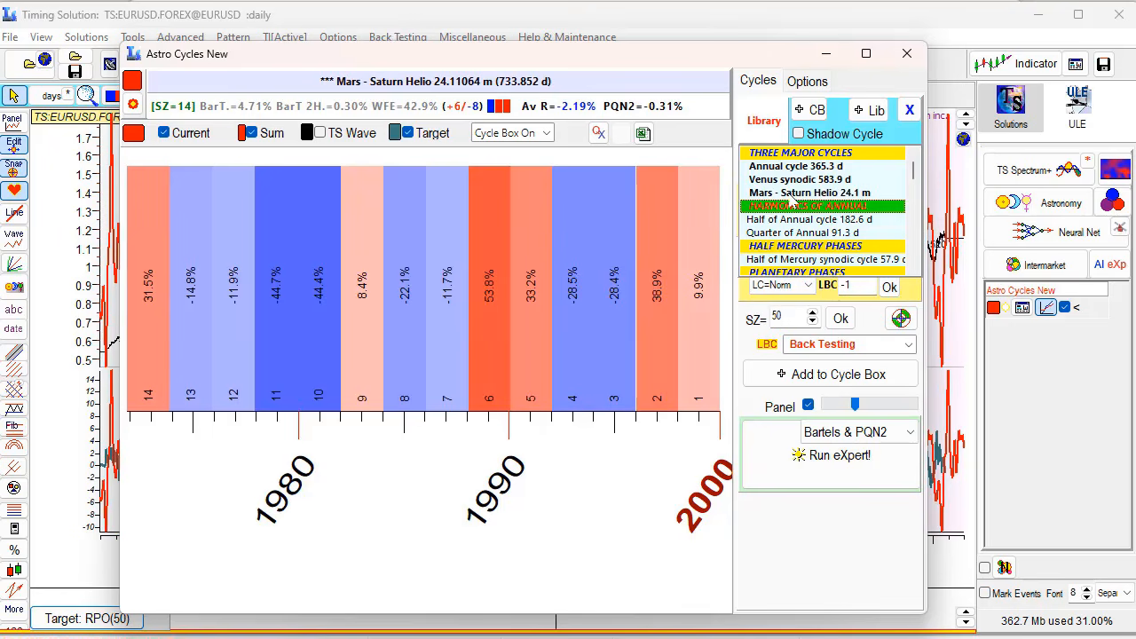
key(Down)
key(Down)
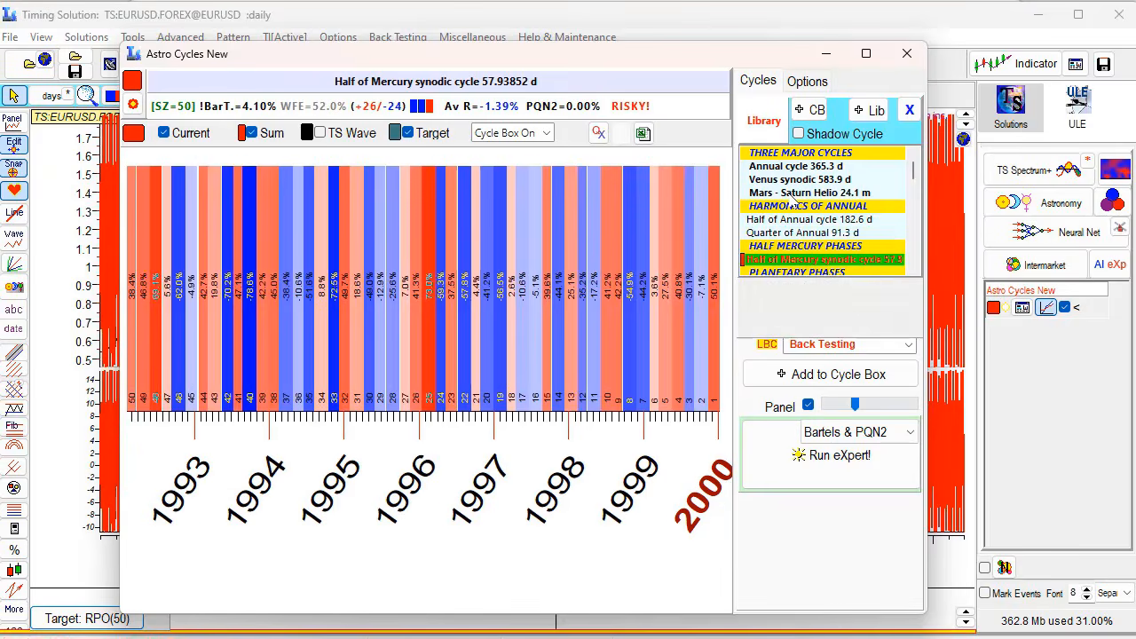
key(Down)
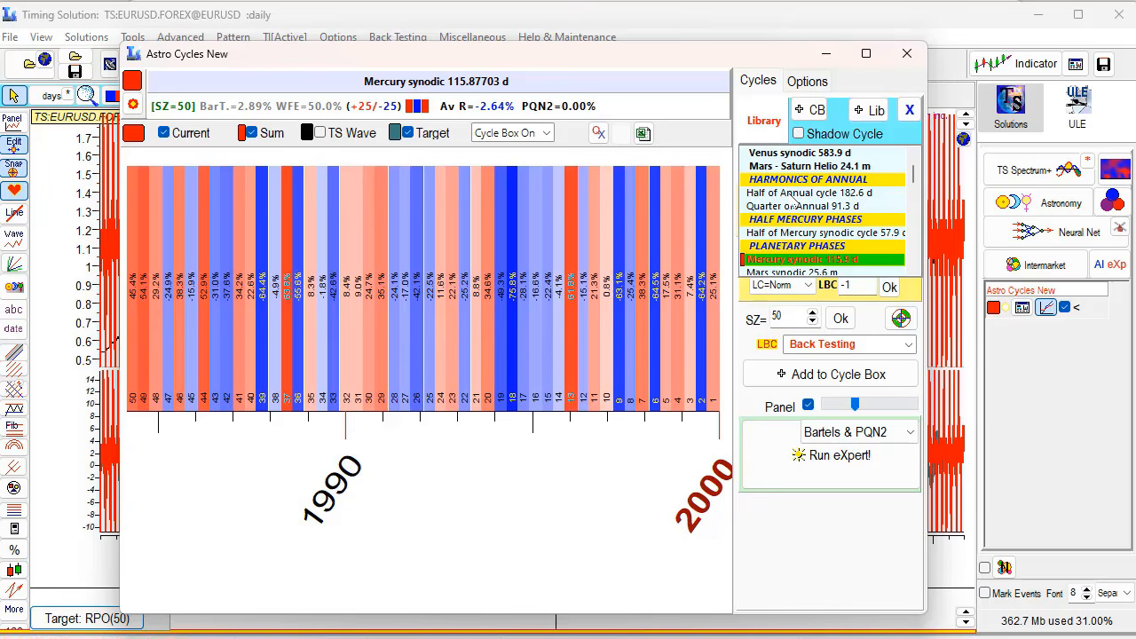
key(Down)
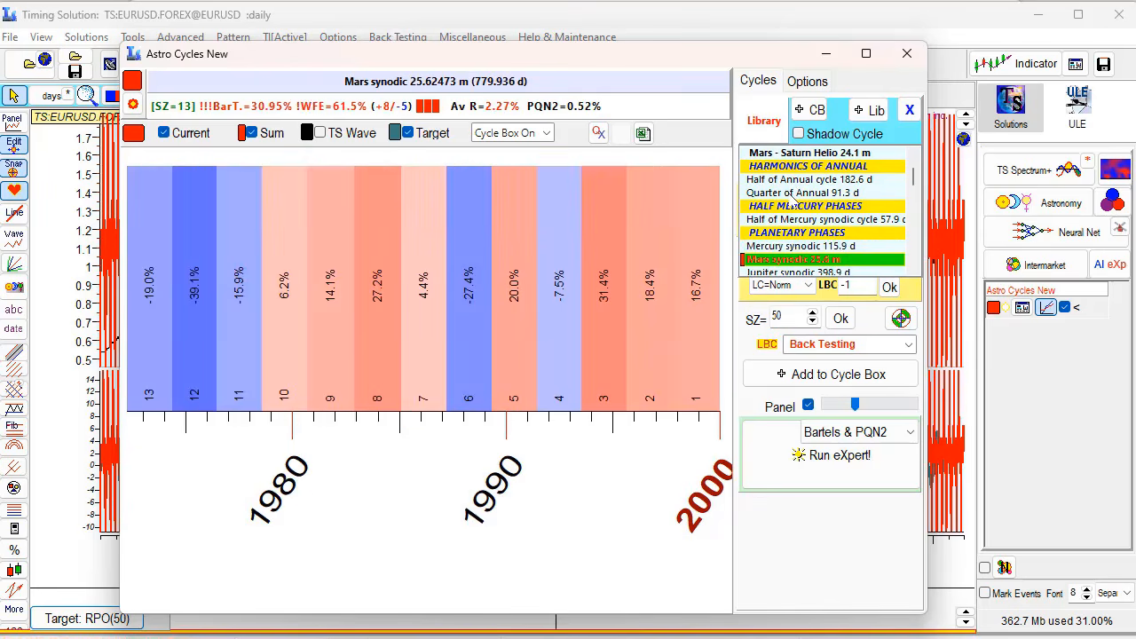
key(Up)
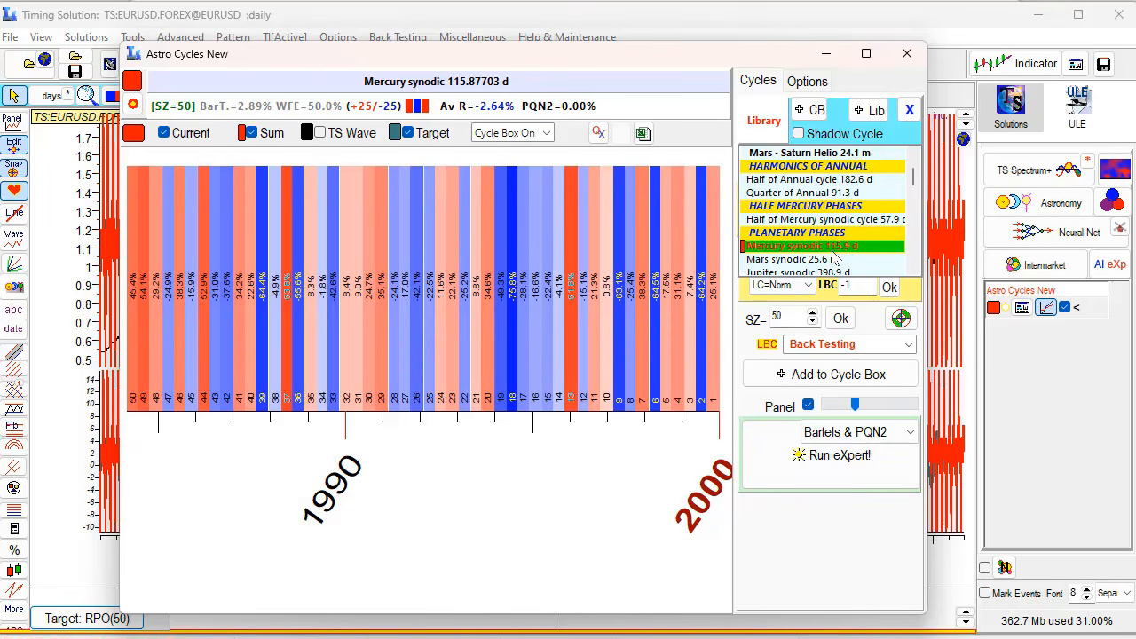
click(799, 259)
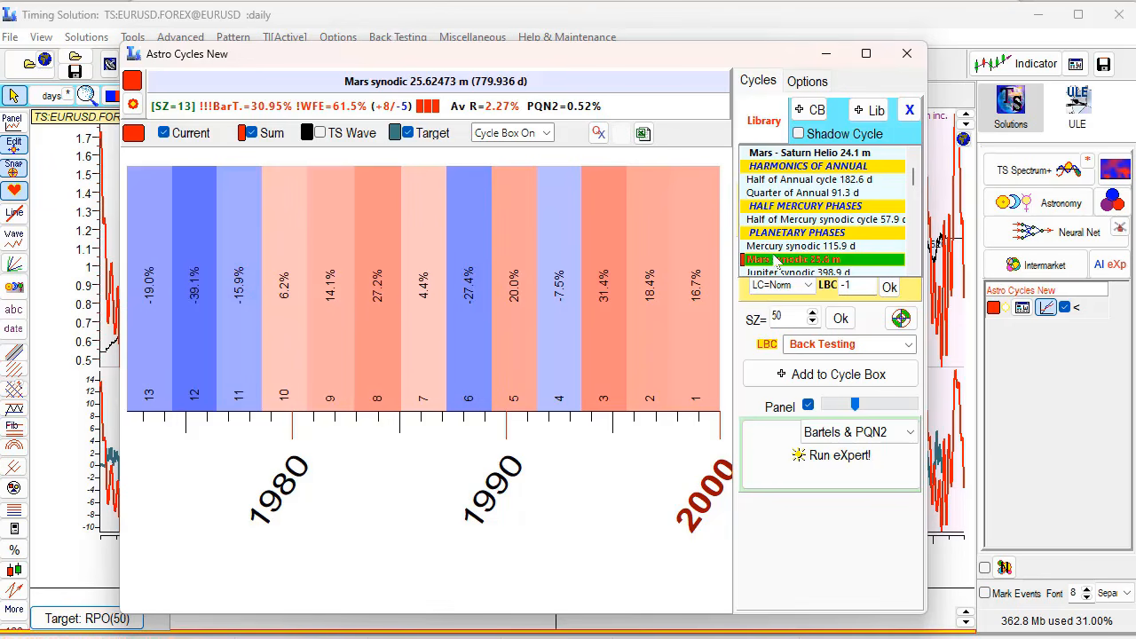
- Preview the Jupiter, Saturn and Uranus synodic cycles and the Mercury Helio 88.0 d cycle
key(Down)
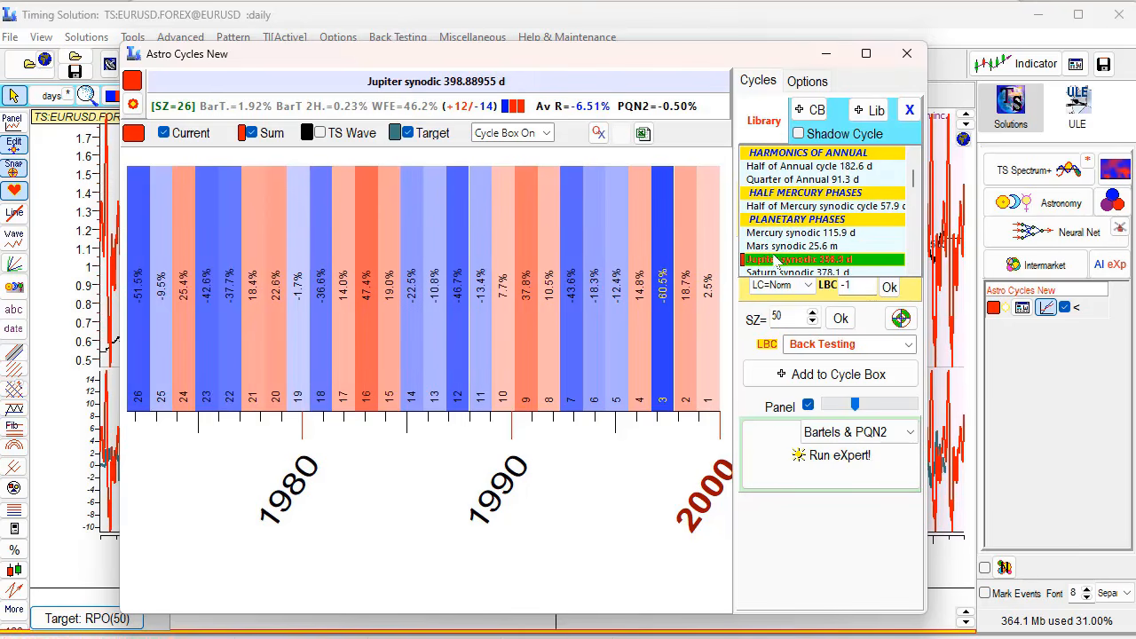
key(Down)
key(Down)
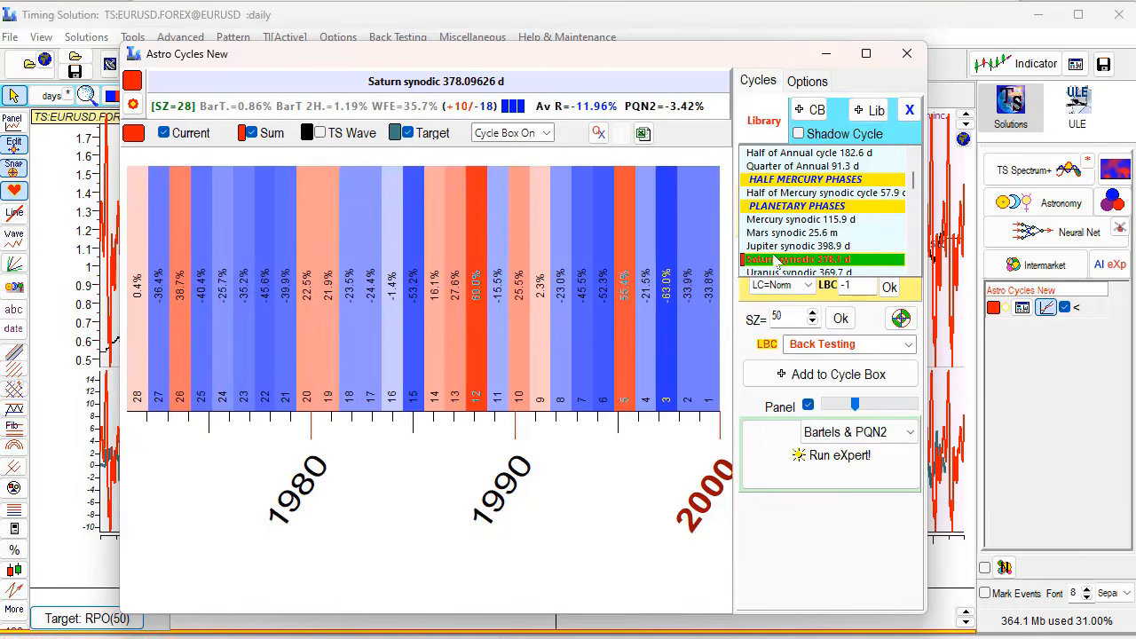
key(Down)
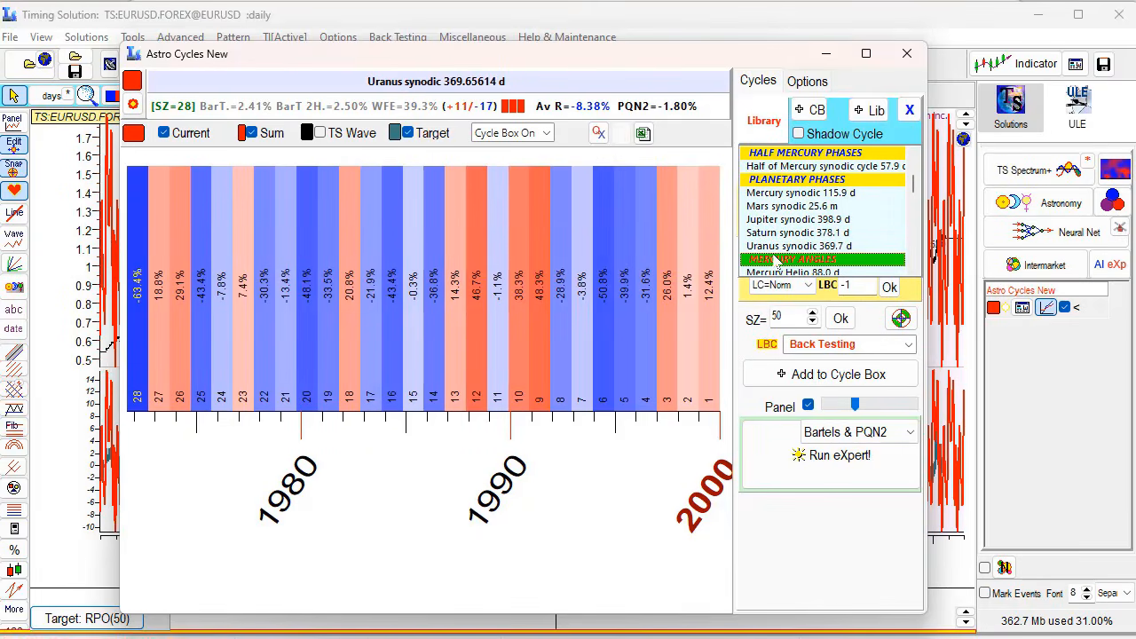
key(Down)
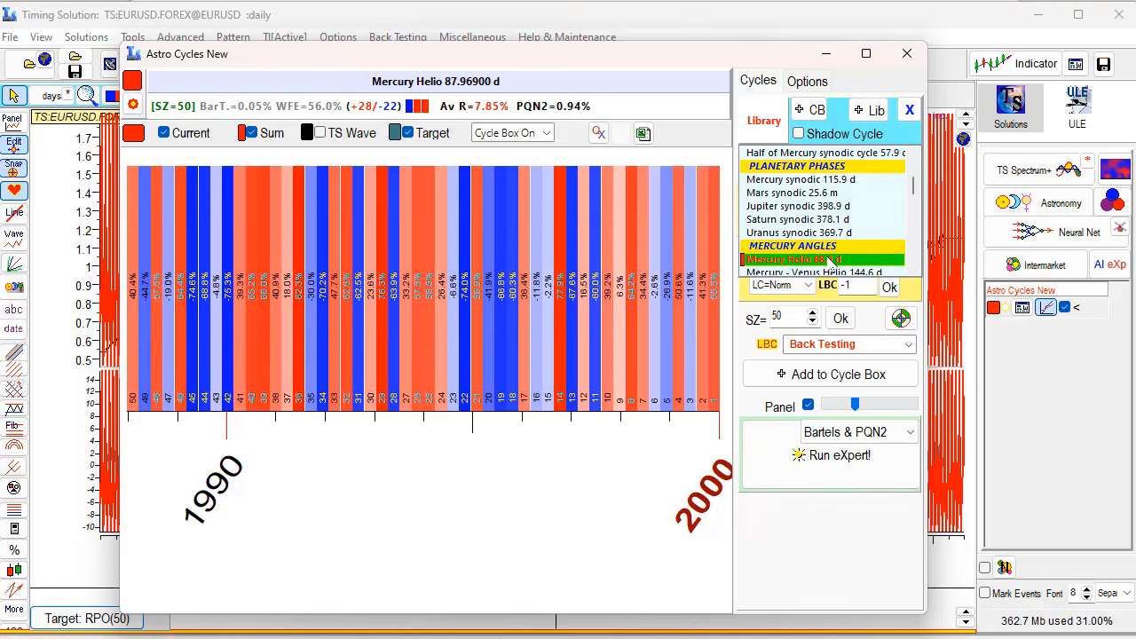
- Step through the Mercury and Venus helio pair cycles, ending on Venus–Saturn Helio 229.5 d
key(Down)
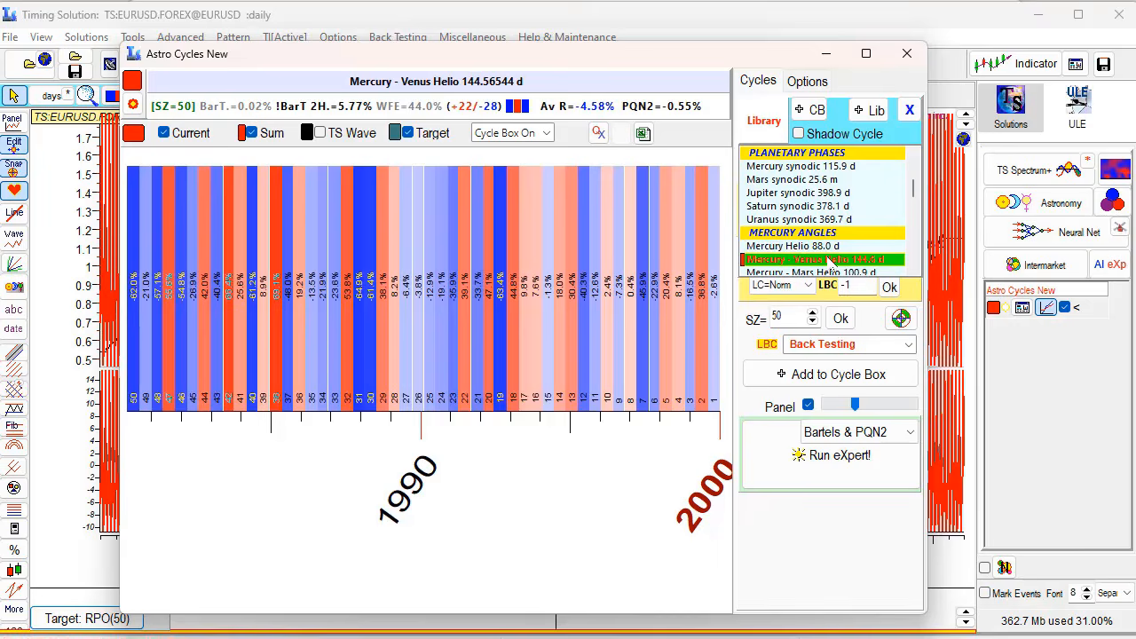
key(Down)
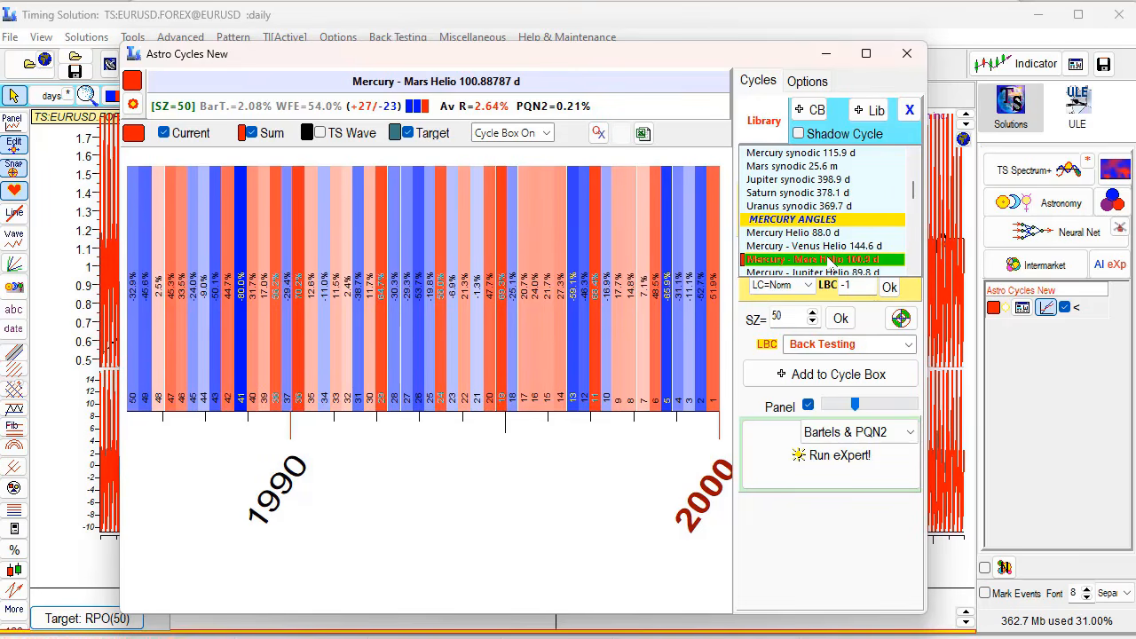
key(Down)
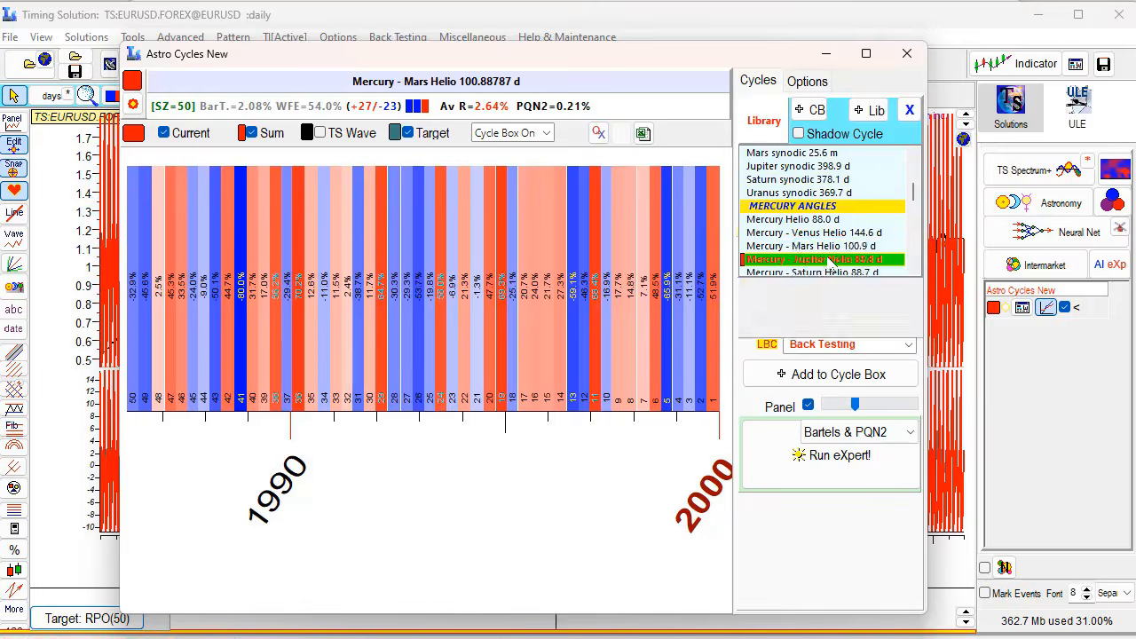
key(Down)
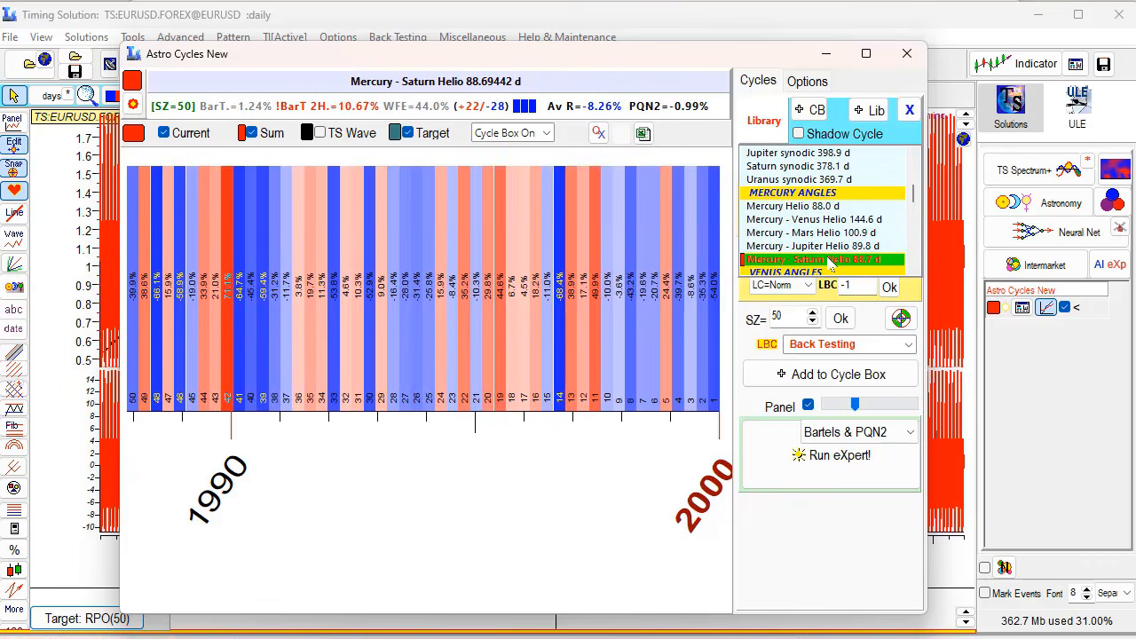
key(Down)
key(Down)
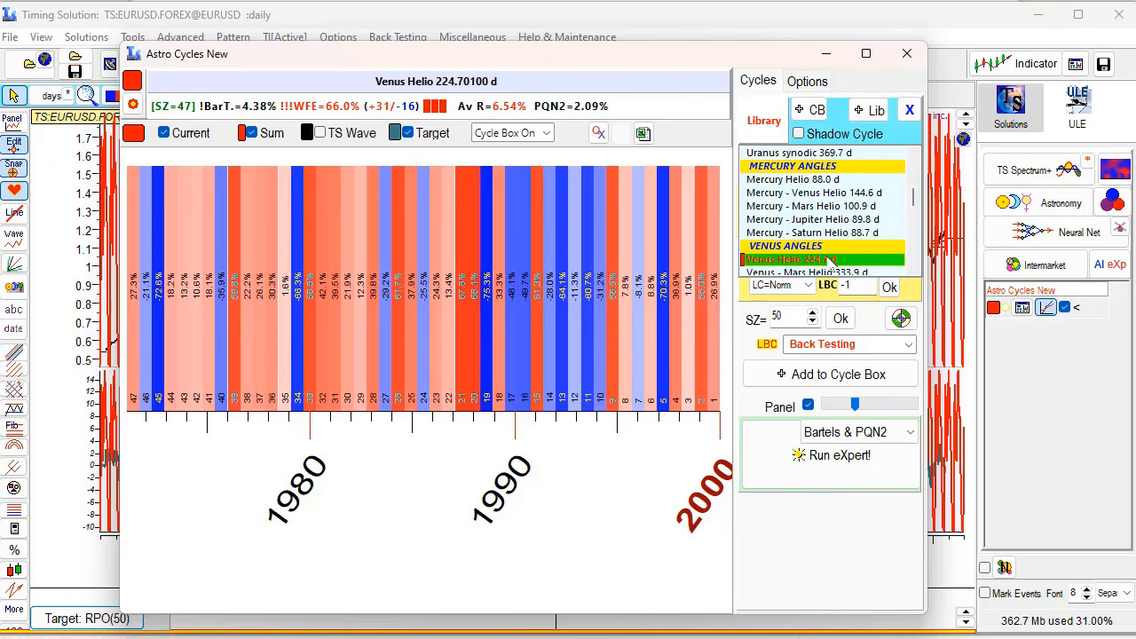
key(Down)
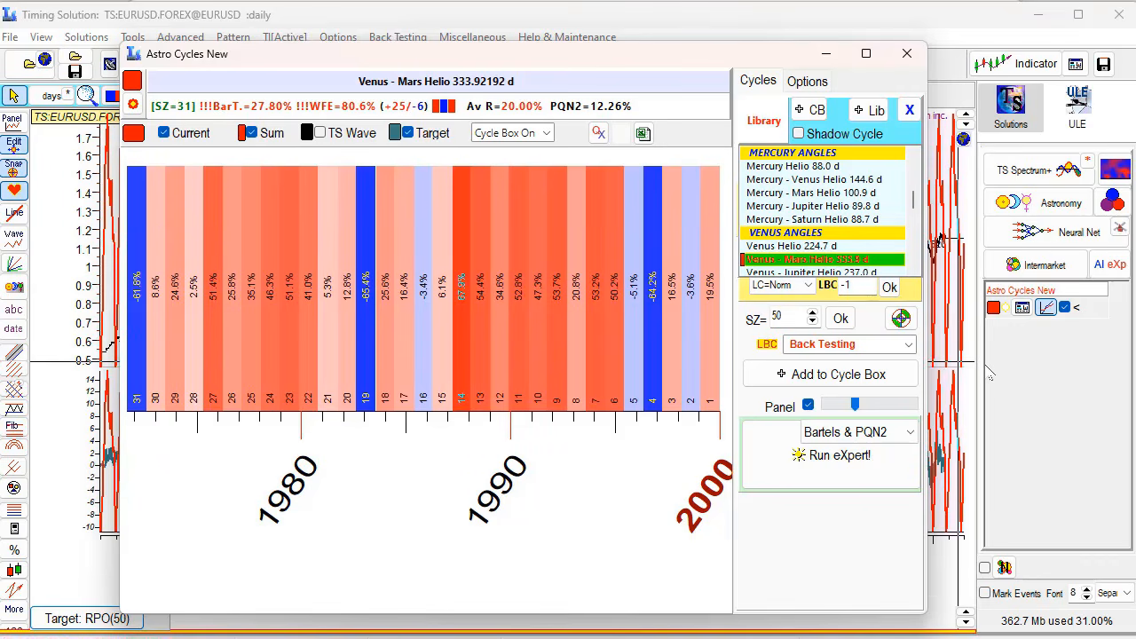
key(Down)
key(Down)
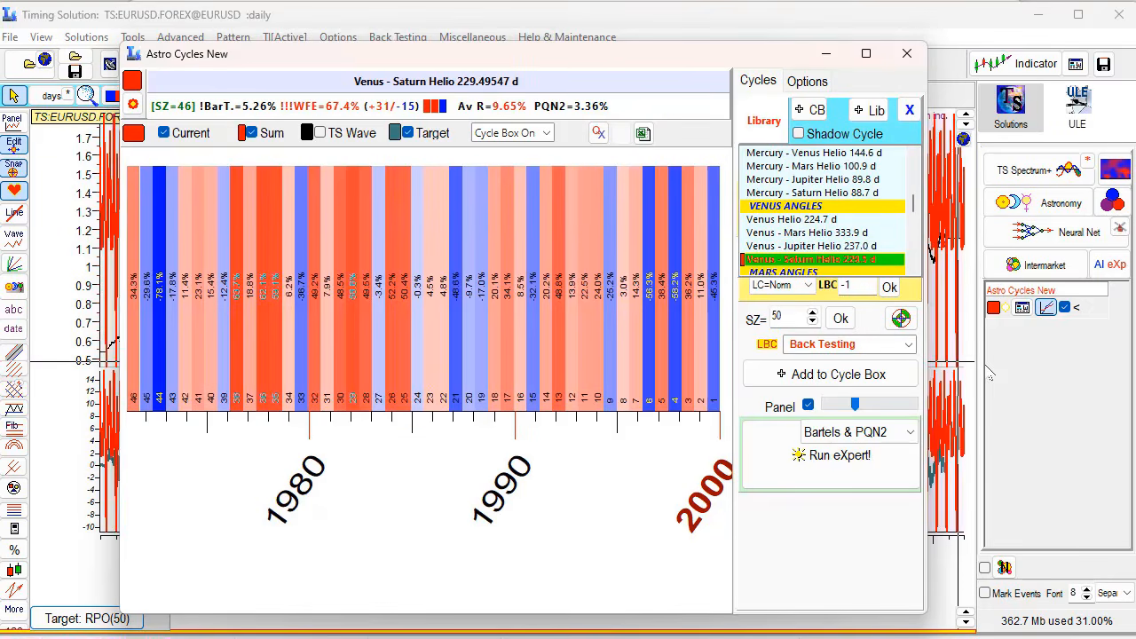
key(Down)
key(Down)
key(Down)
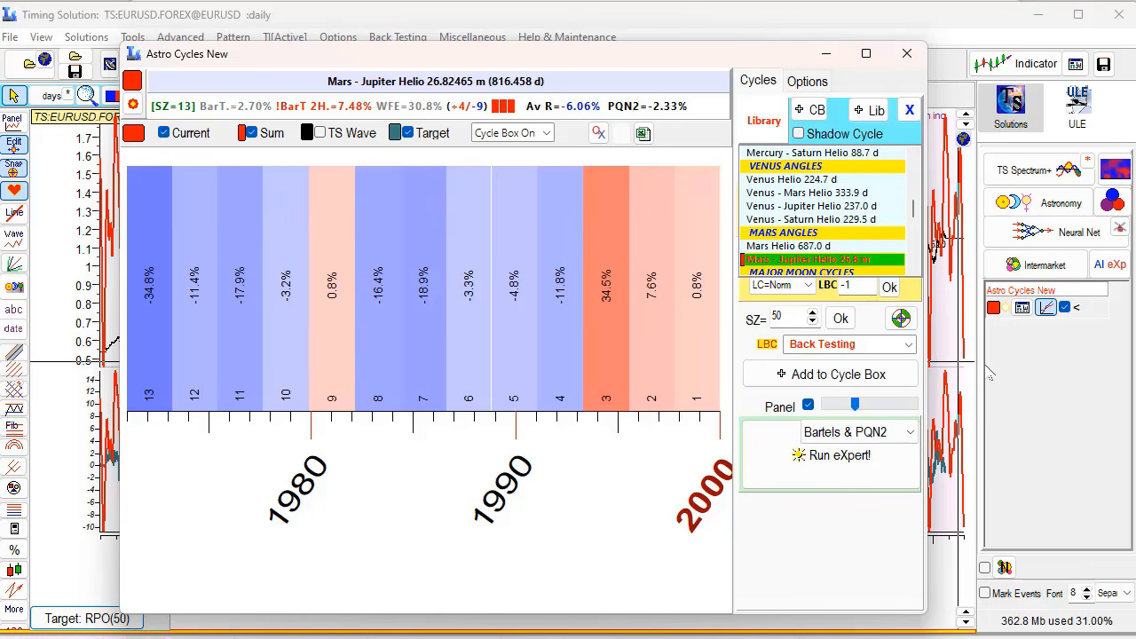
- Close Astro Cycles New, review the targeting settings, and open Neural Net 1 at the chart centre
click(907, 55)
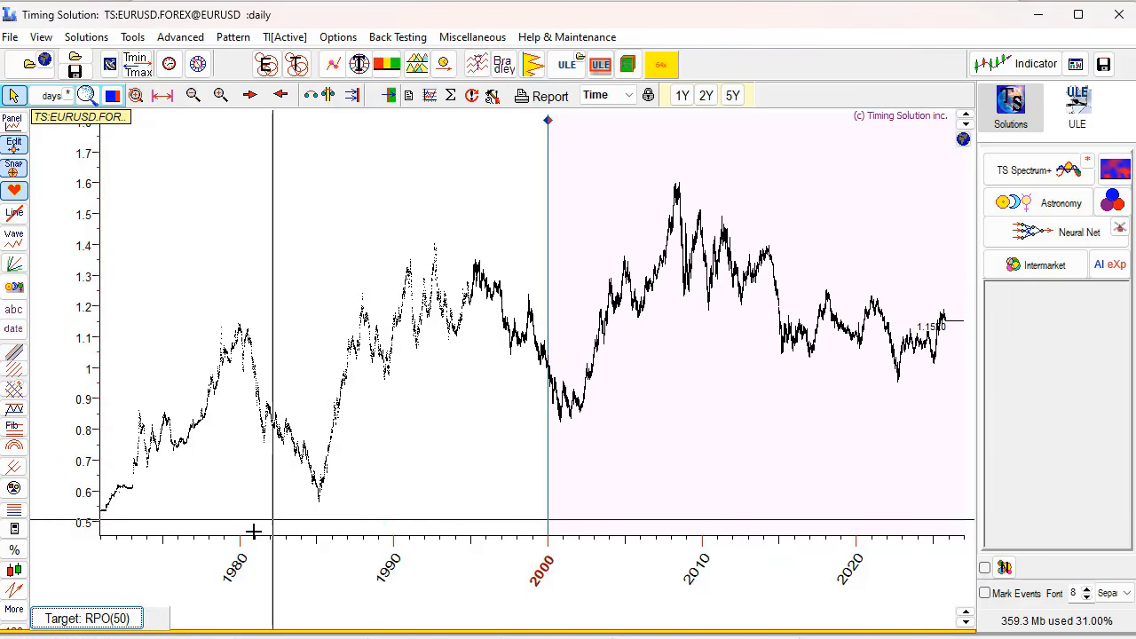
click(124, 619)
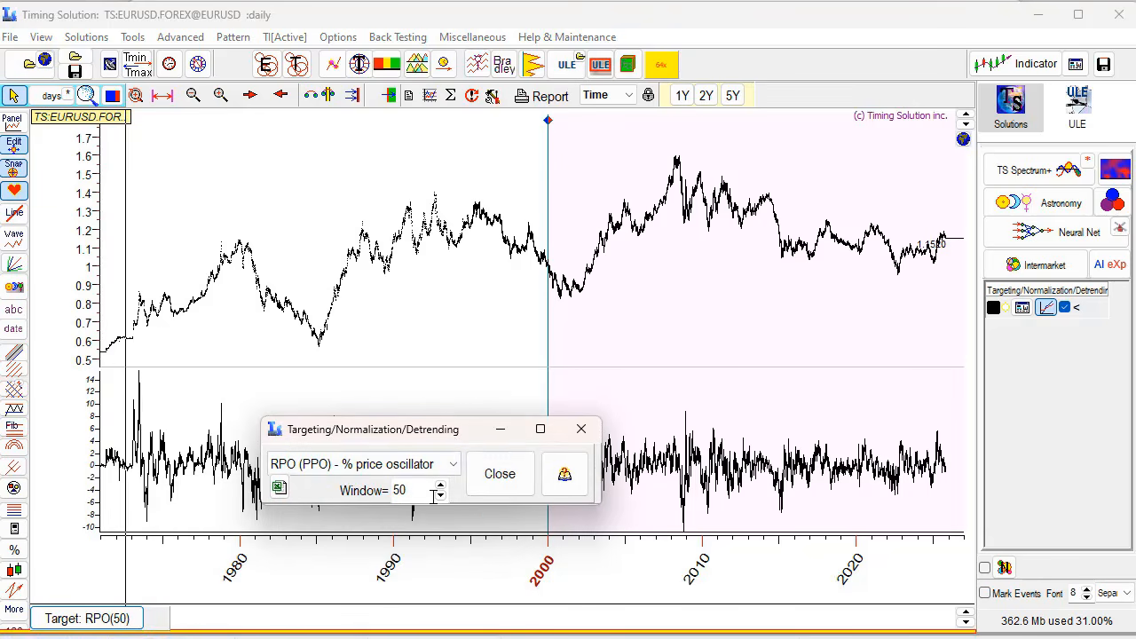
click(499, 474)
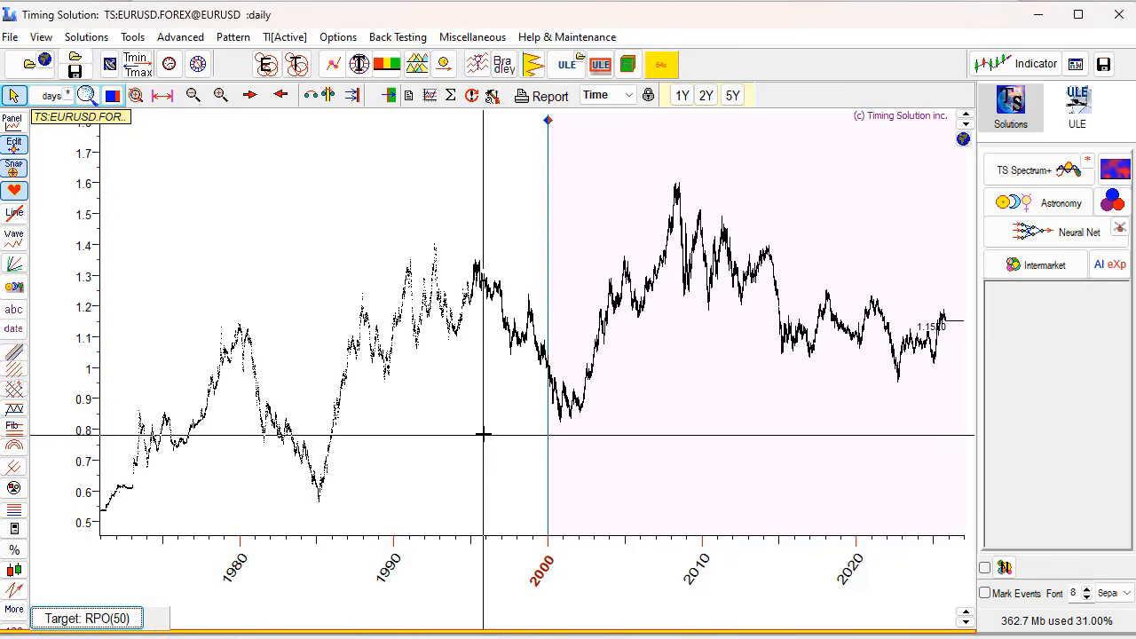
click(1028, 238)
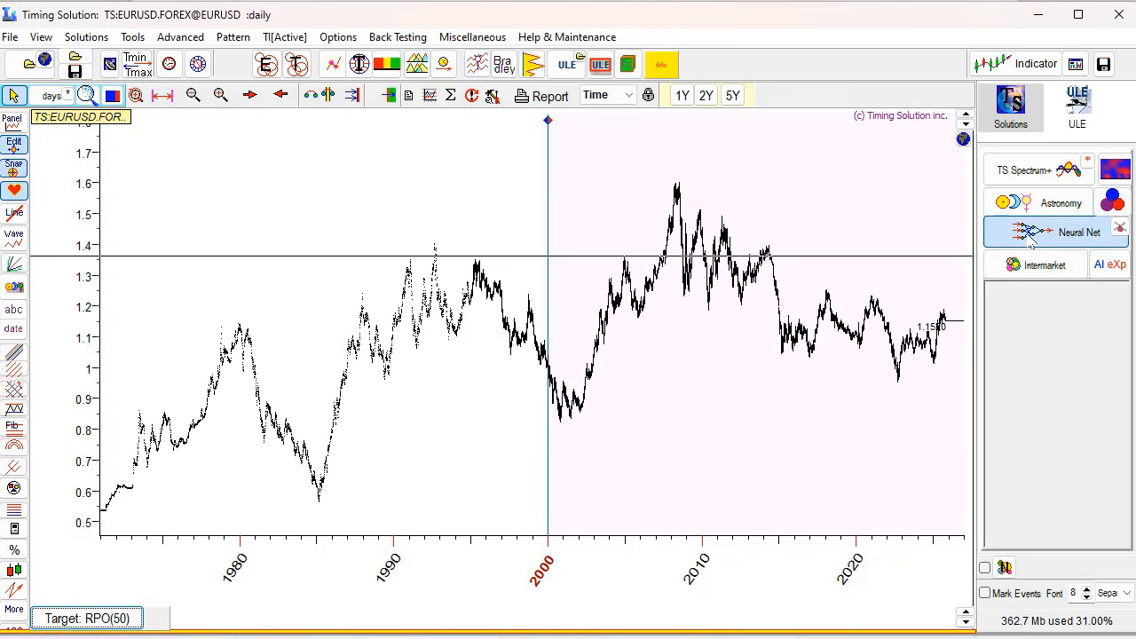
drag(963, 263, 590, 160)
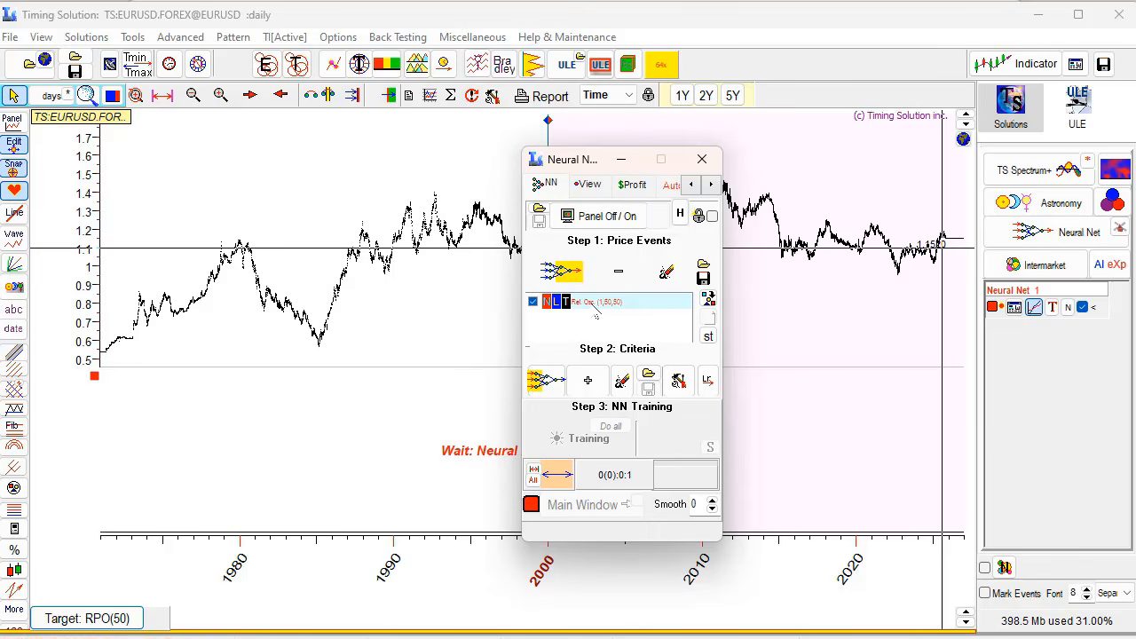
- Add a FAM/Dynamic customized model, clear all cycles, and select the Sun geo cycle
click(594, 384)
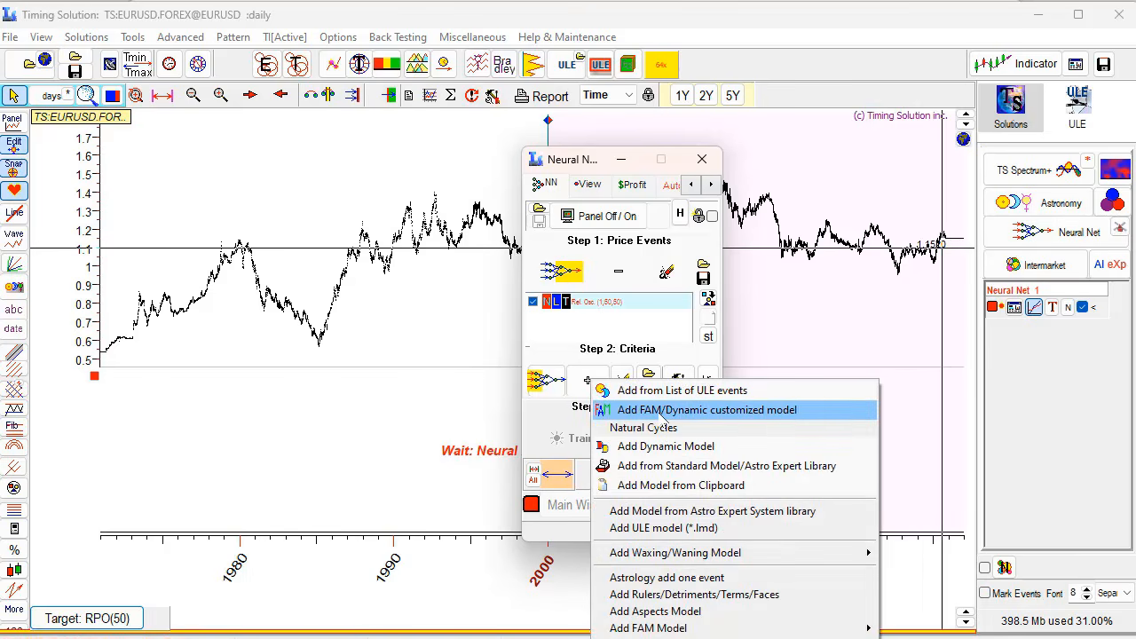
click(663, 412)
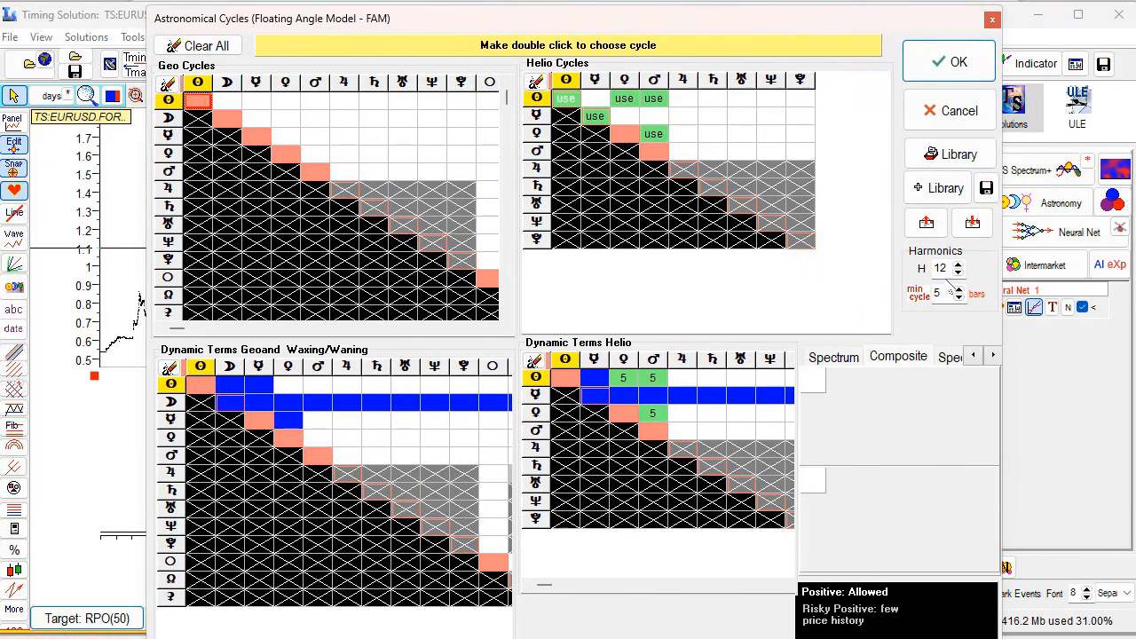
click(213, 49)
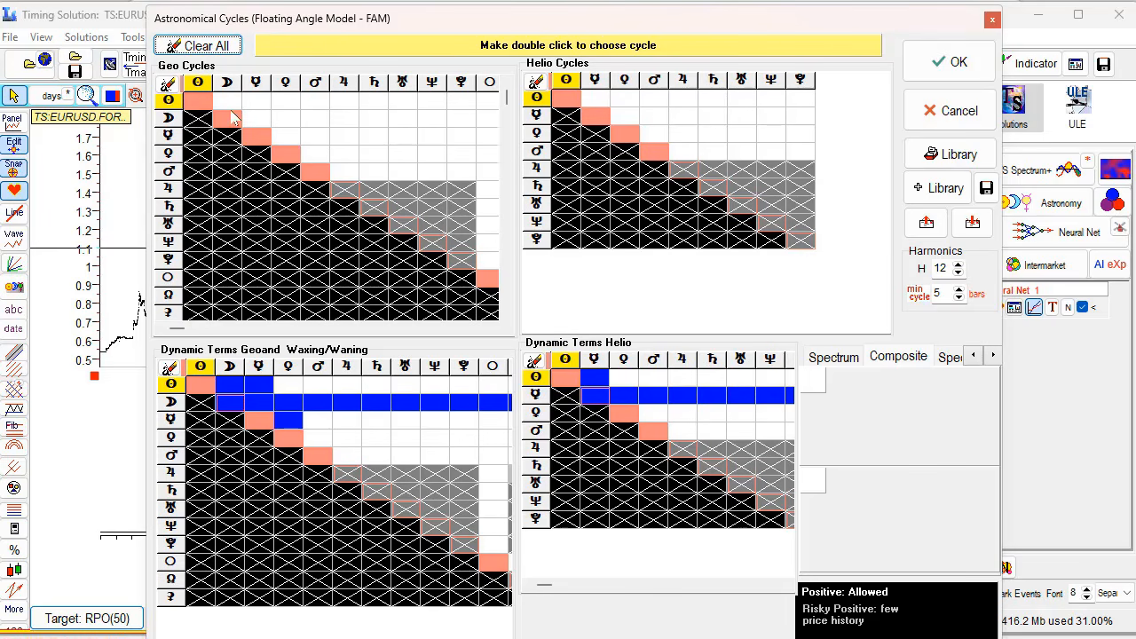
double_click(197, 101)
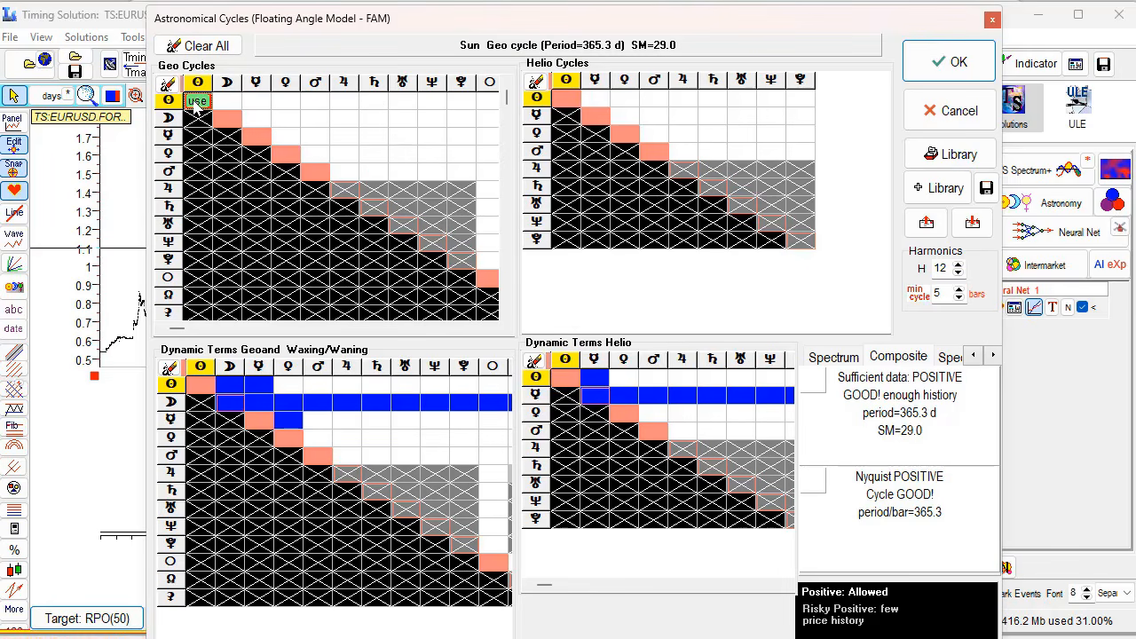
- Add Sun–Venus, Mercury, Venus and Venus–Mars helio cycles with dynamic terms, then accept the model
click(625, 98)
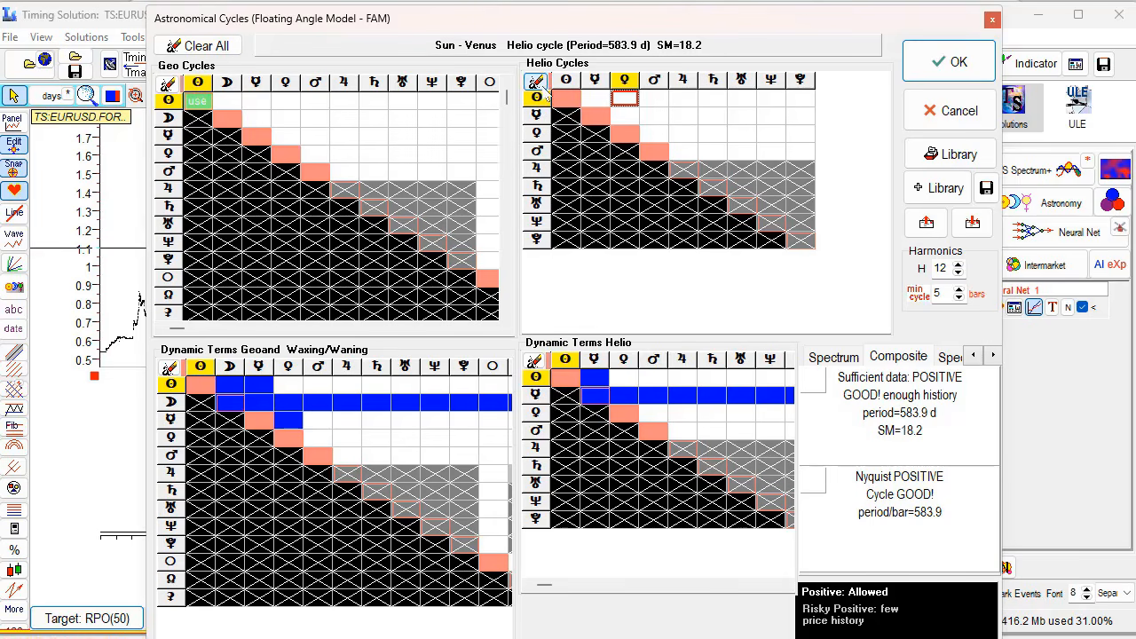
click(626, 100)
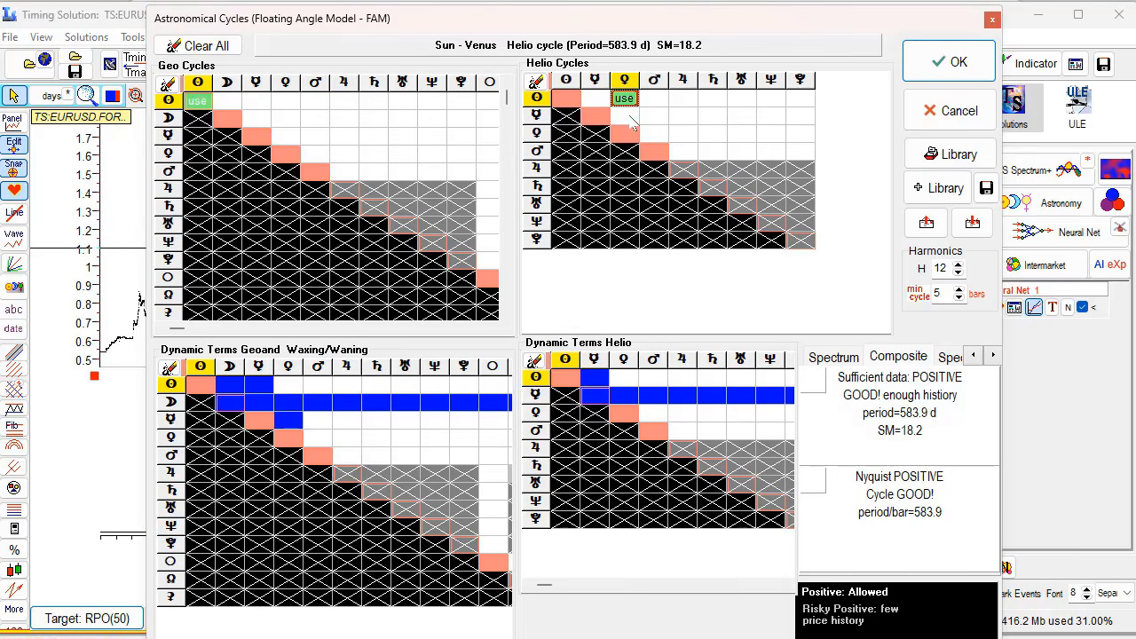
click(624, 377)
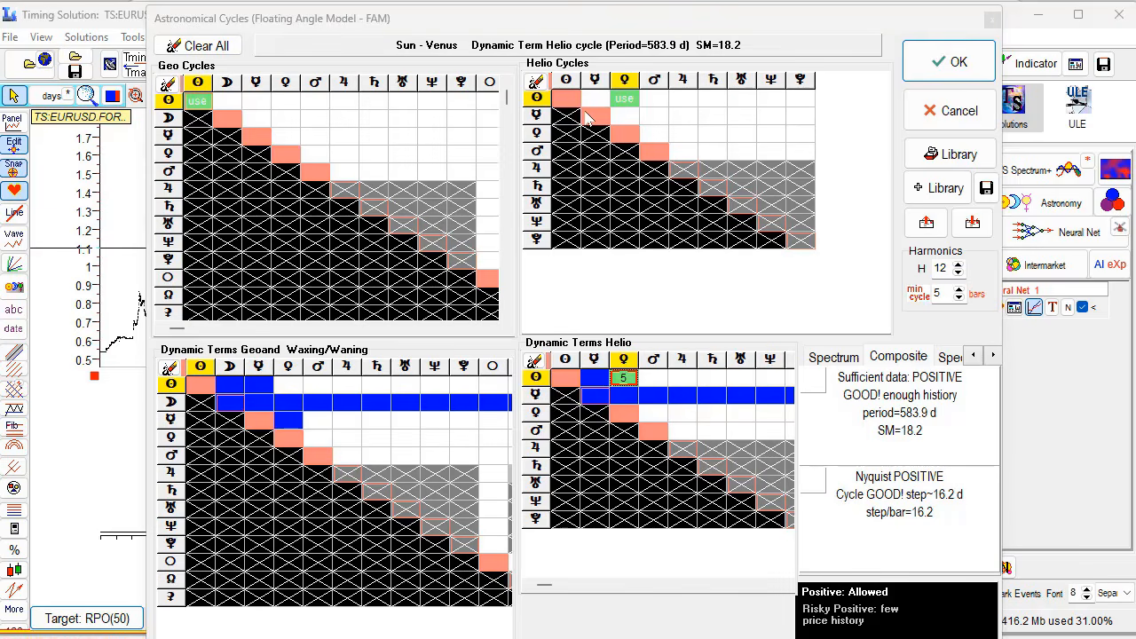
click(589, 118)
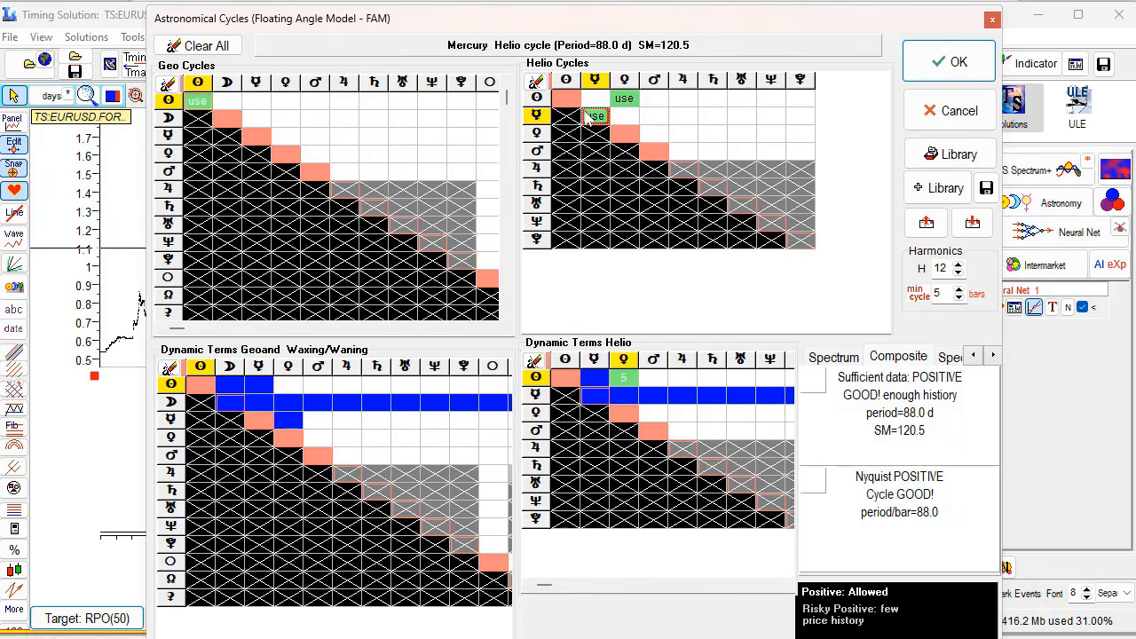
click(636, 133)
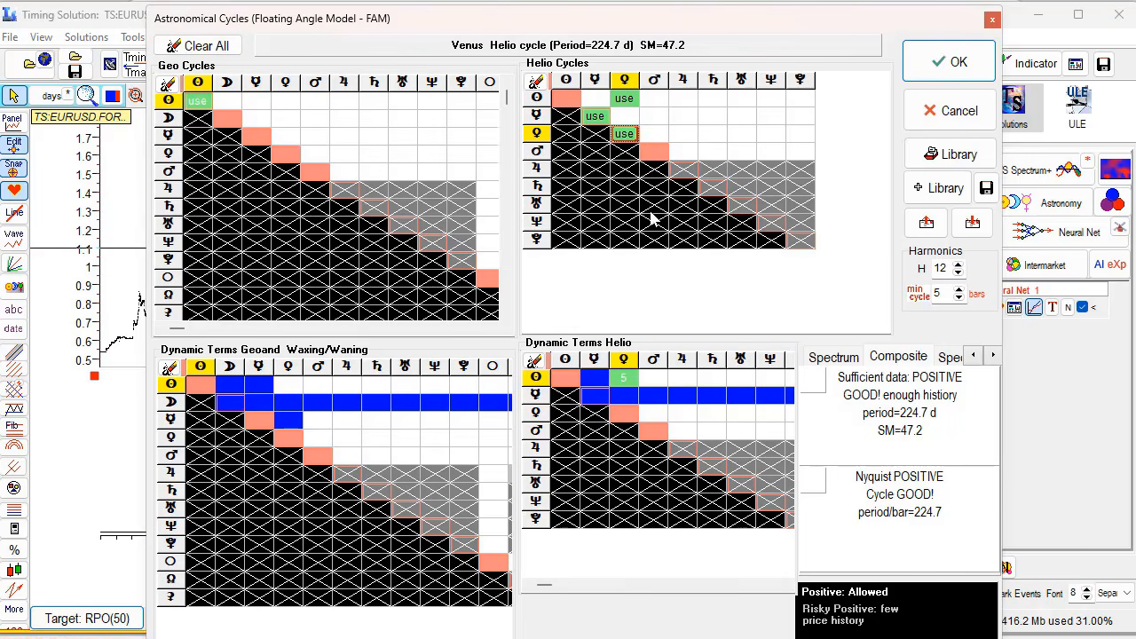
click(653, 139)
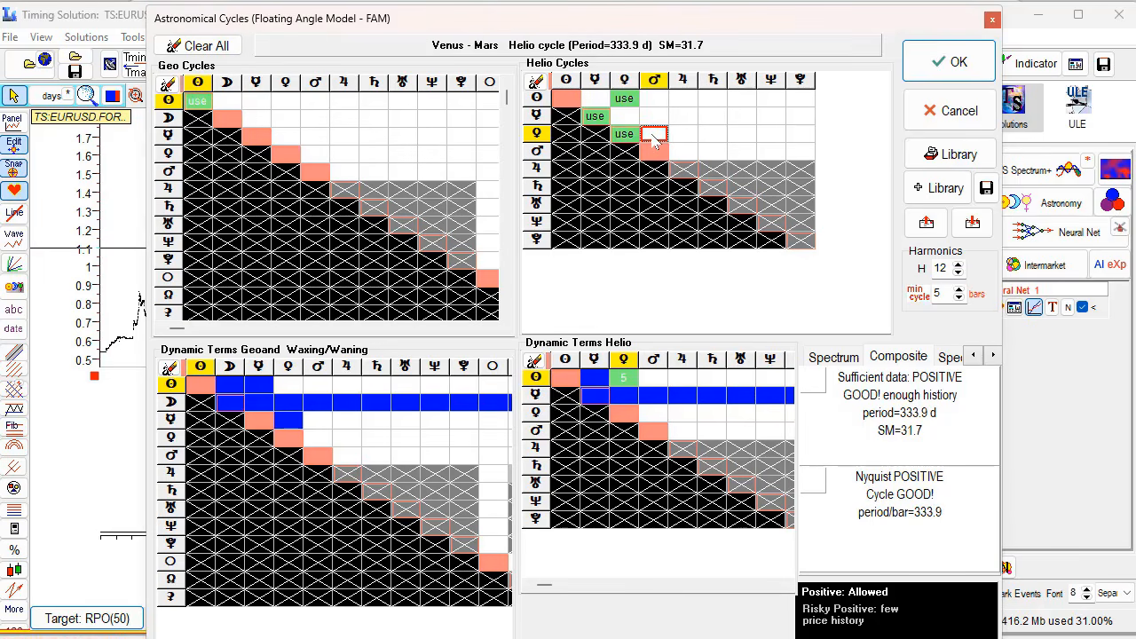
click(654, 139)
click(655, 414)
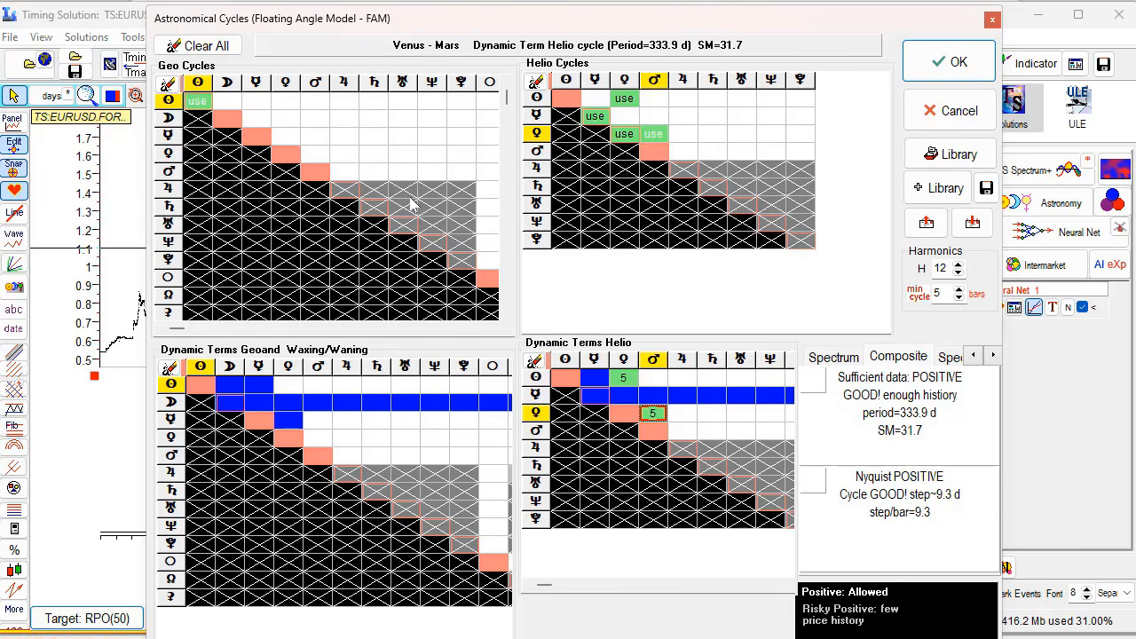
click(938, 71)
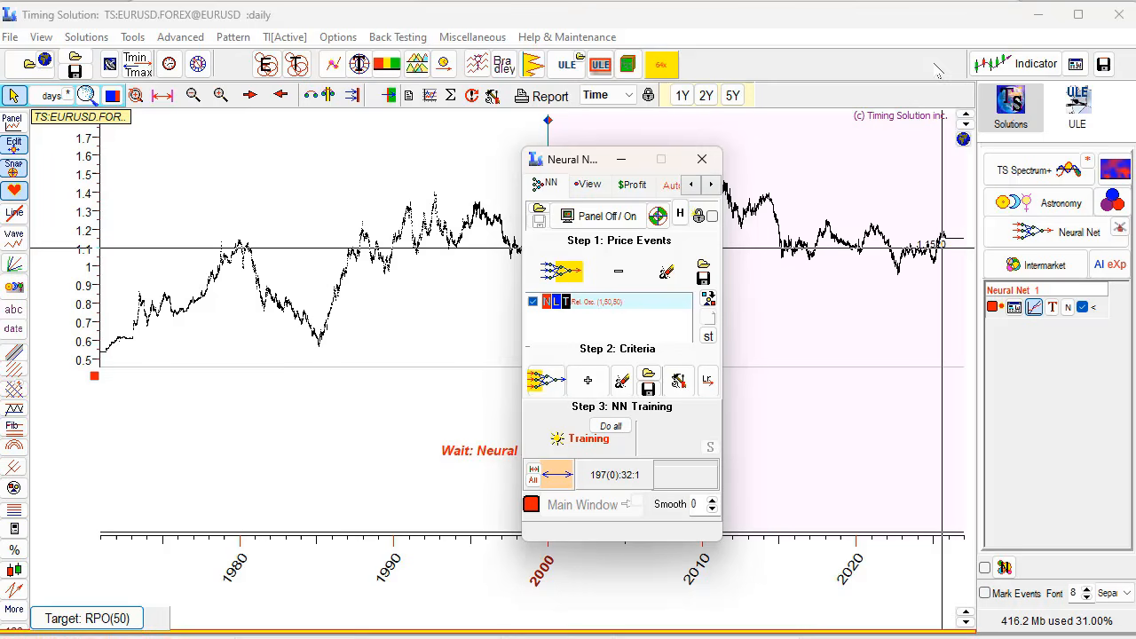
- Train the neural net with forecast smoothing raised to 5, stopping at about 8.3 epochs
click(586, 450)
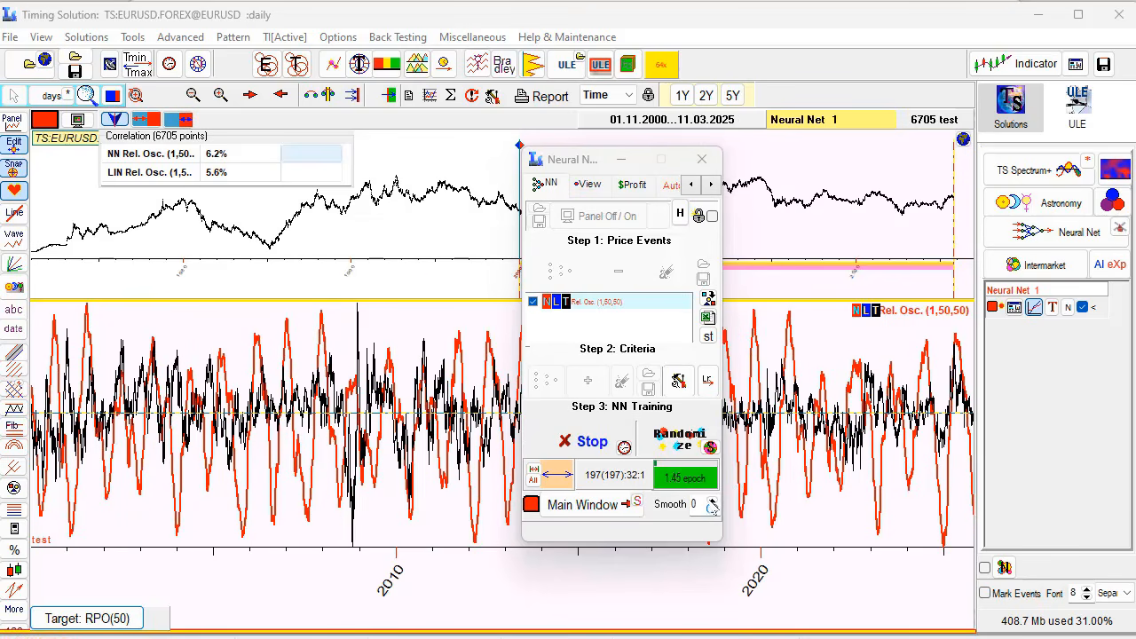
click(712, 500)
click(712, 501)
click(712, 501)
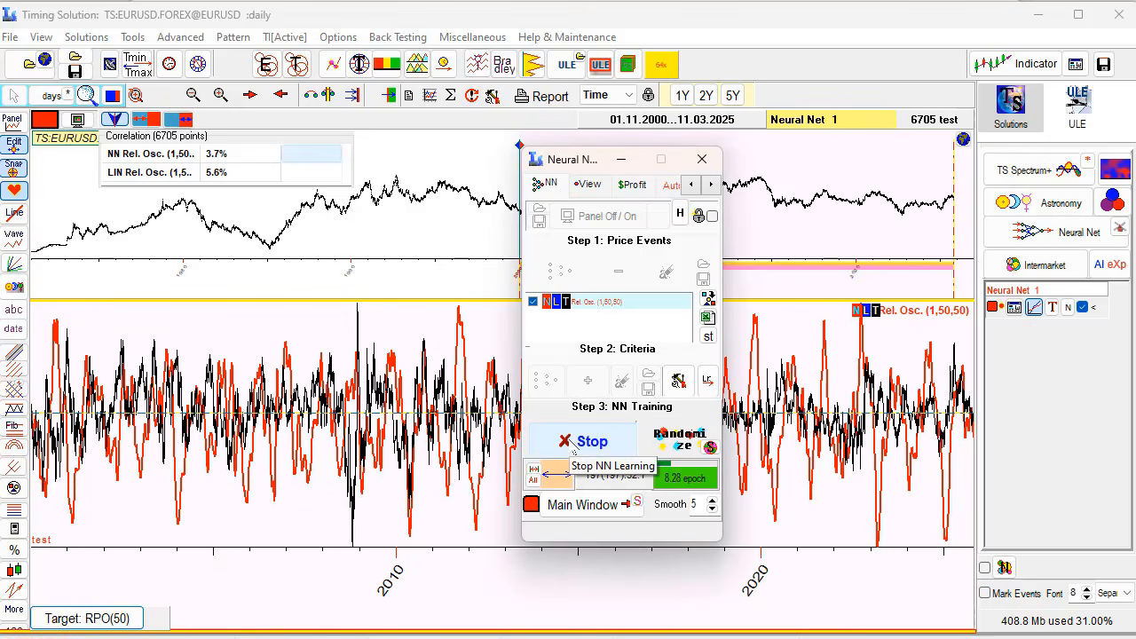
click(573, 451)
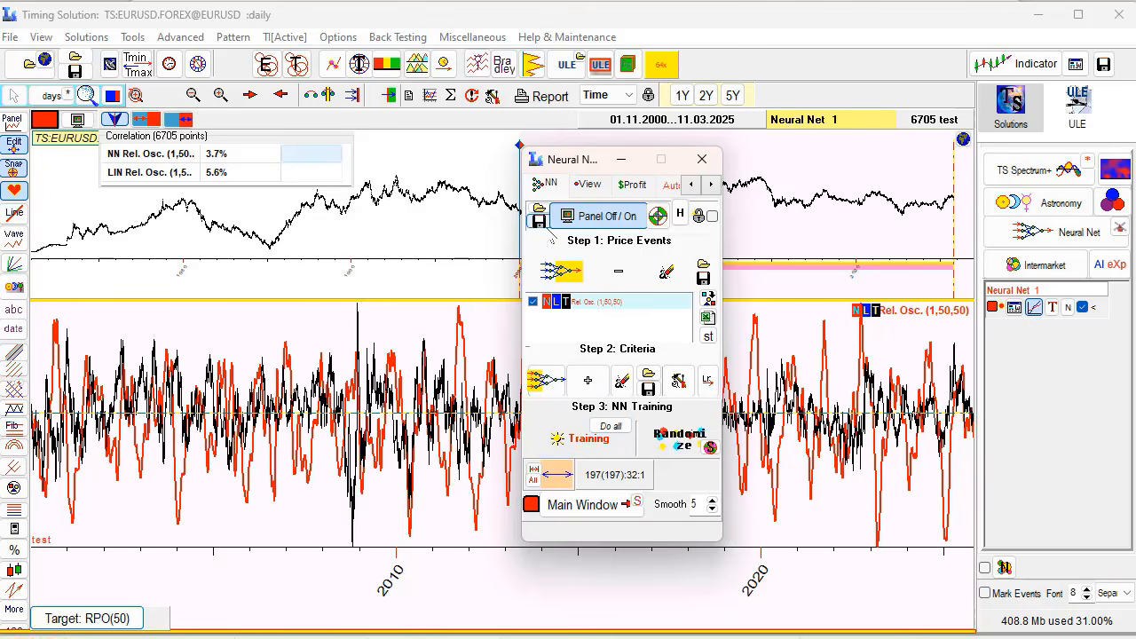
- Tune the net by excluding the FAM Sun 360° sine and cosine inputs, then retrain
click(710, 185)
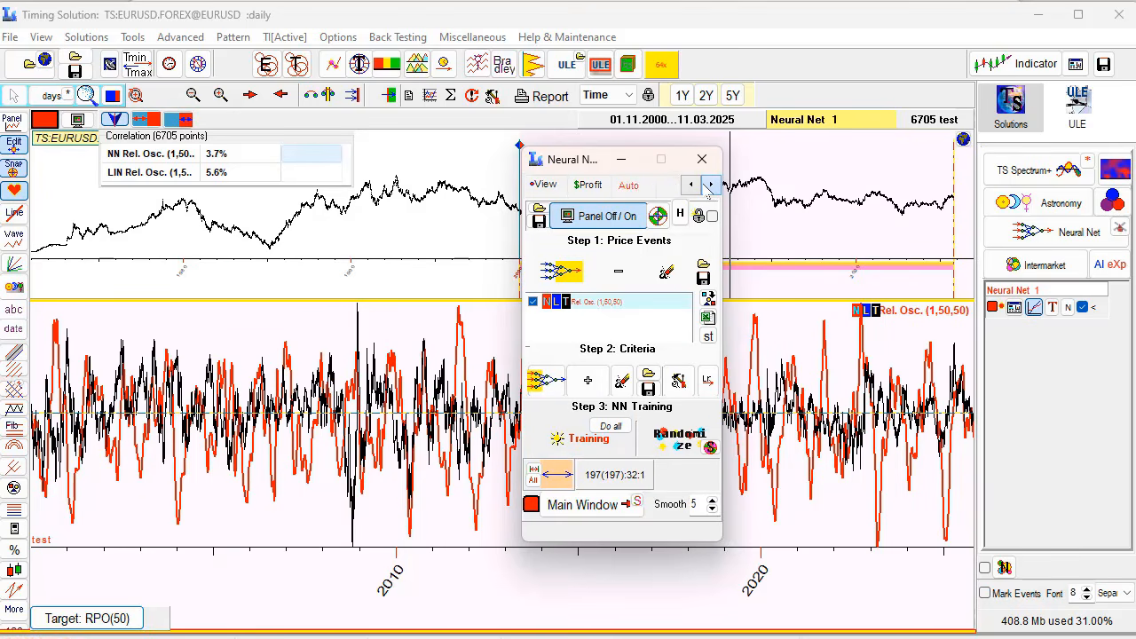
click(710, 185)
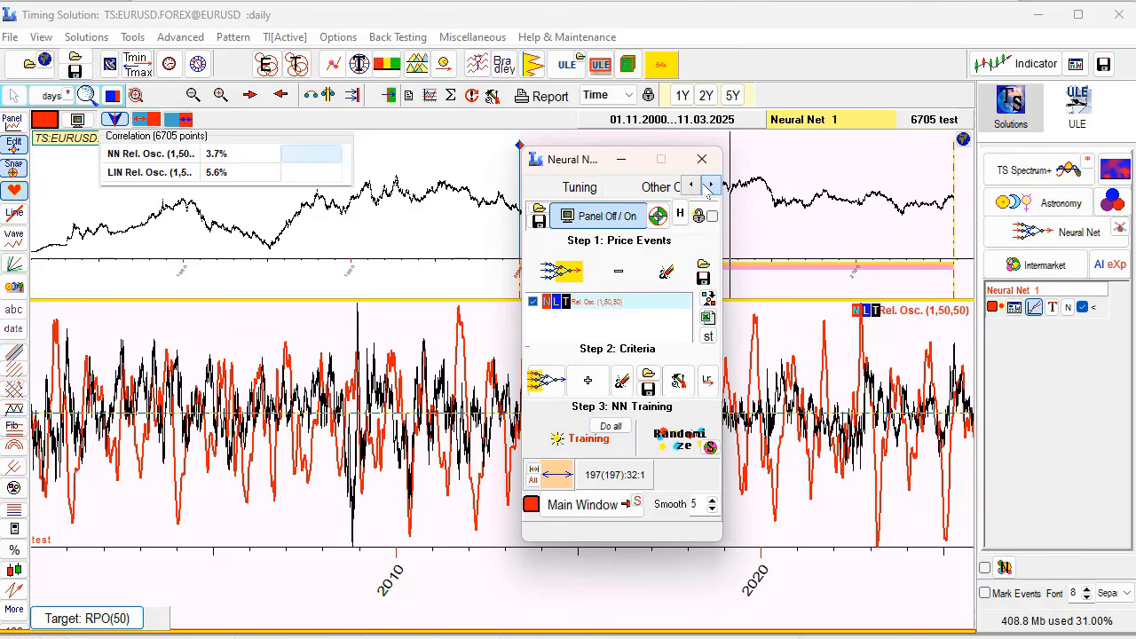
click(580, 187)
click(602, 282)
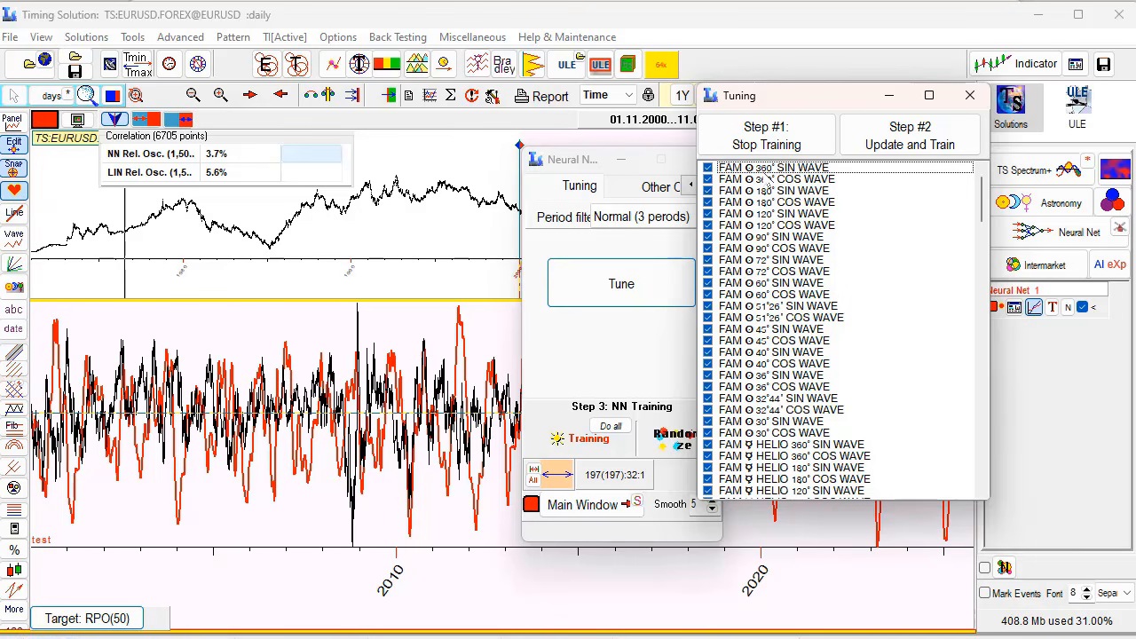
click(707, 178)
click(707, 168)
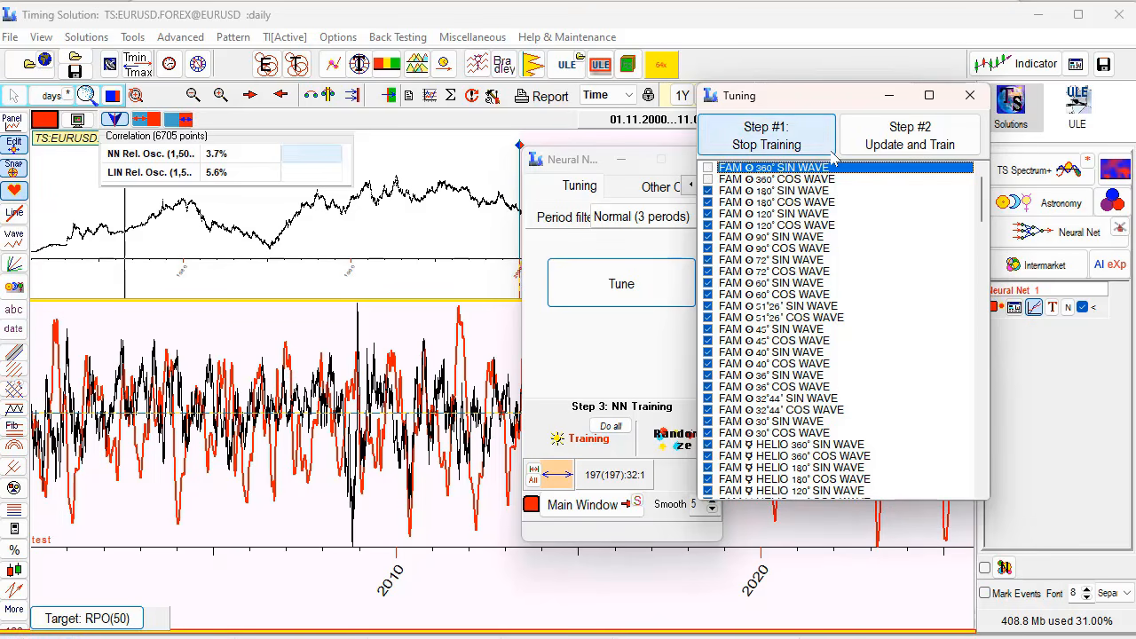
click(888, 137)
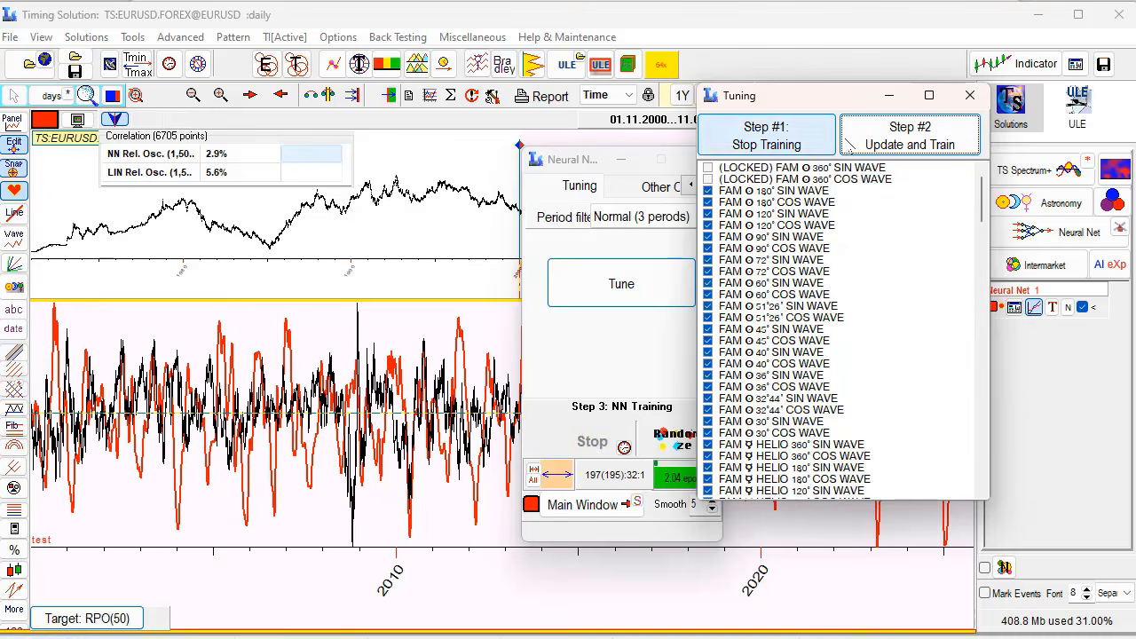
click(967, 96)
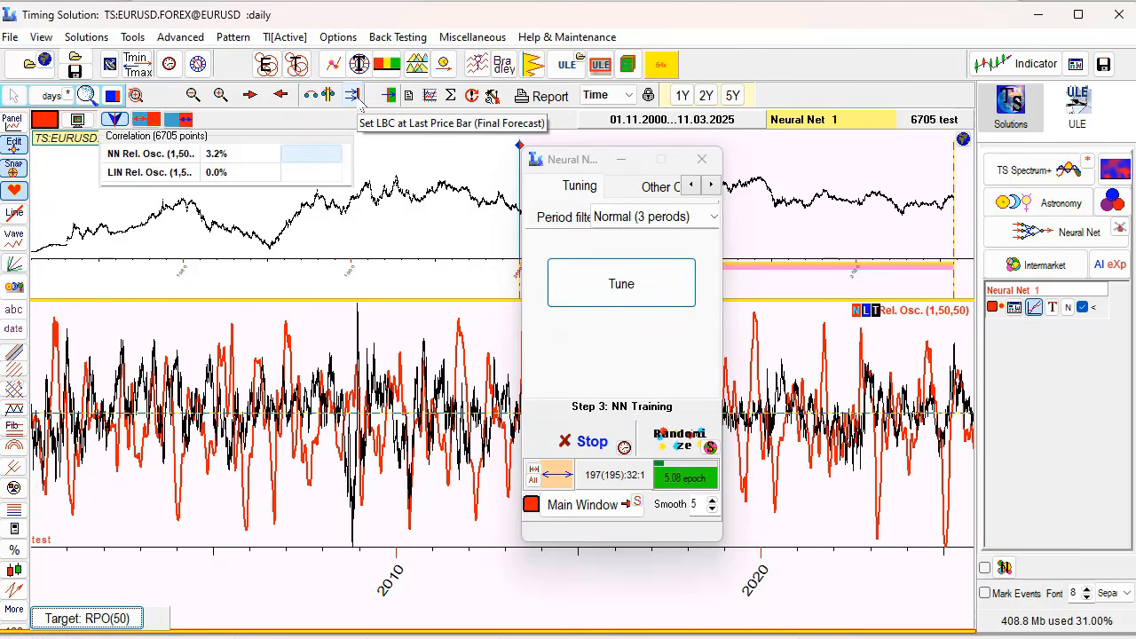
- Set the LBC at the last price bar, stop training, and recalculate into the Main Window
click(359, 105)
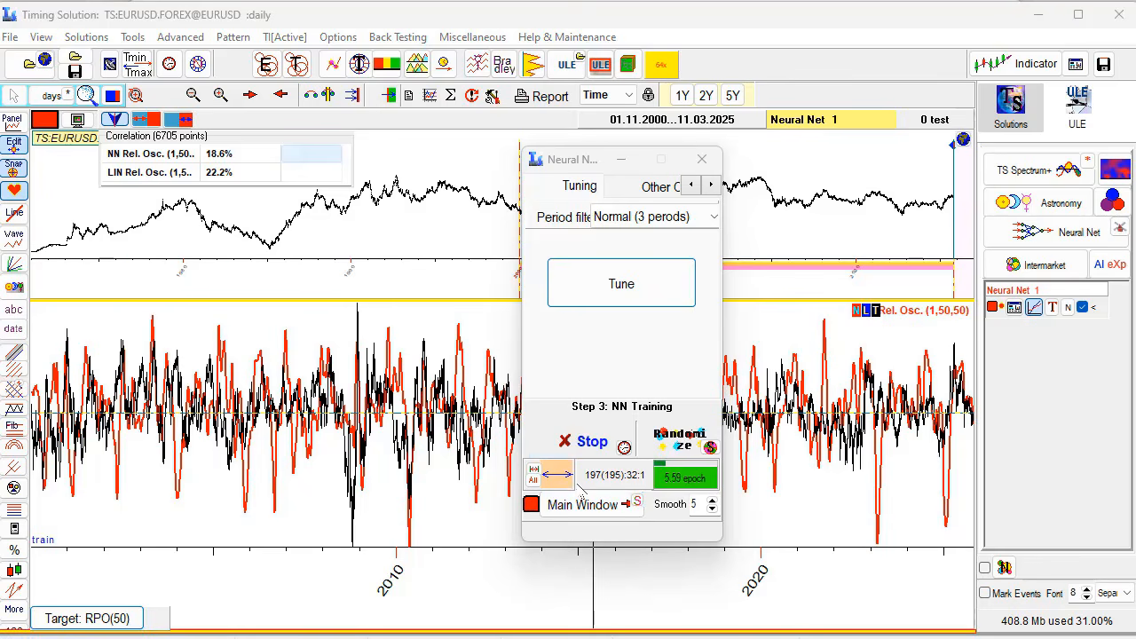
click(595, 441)
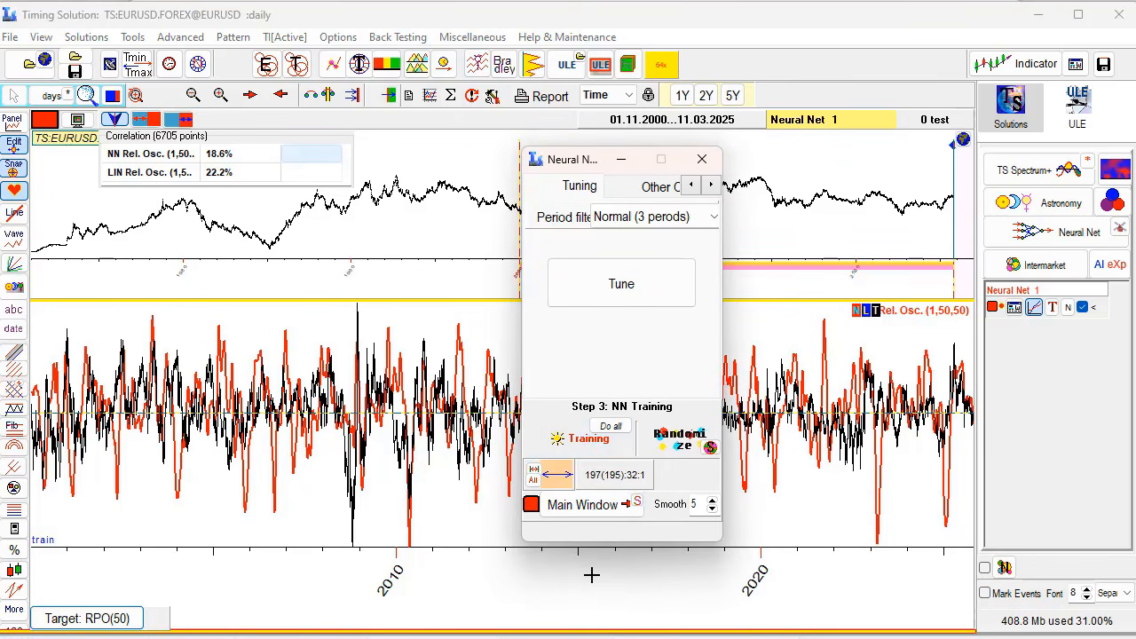
click(590, 512)
- Zoom the chart to 2023–2026, reopen Neural Net, and bring up its add-model list
click(703, 159)
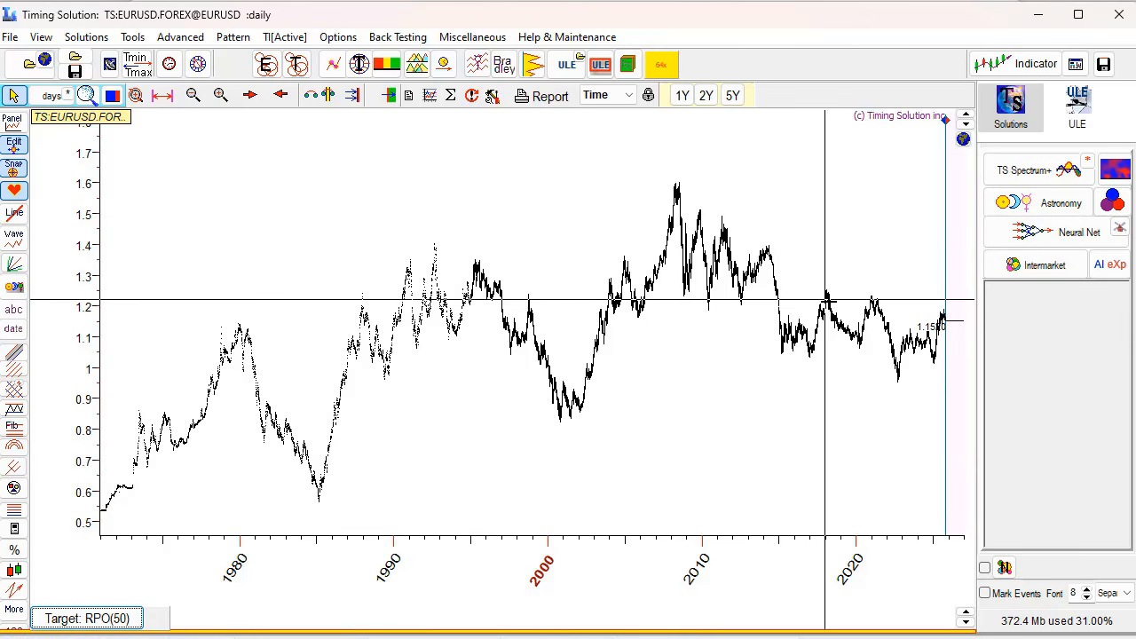
drag(903, 299, 959, 430)
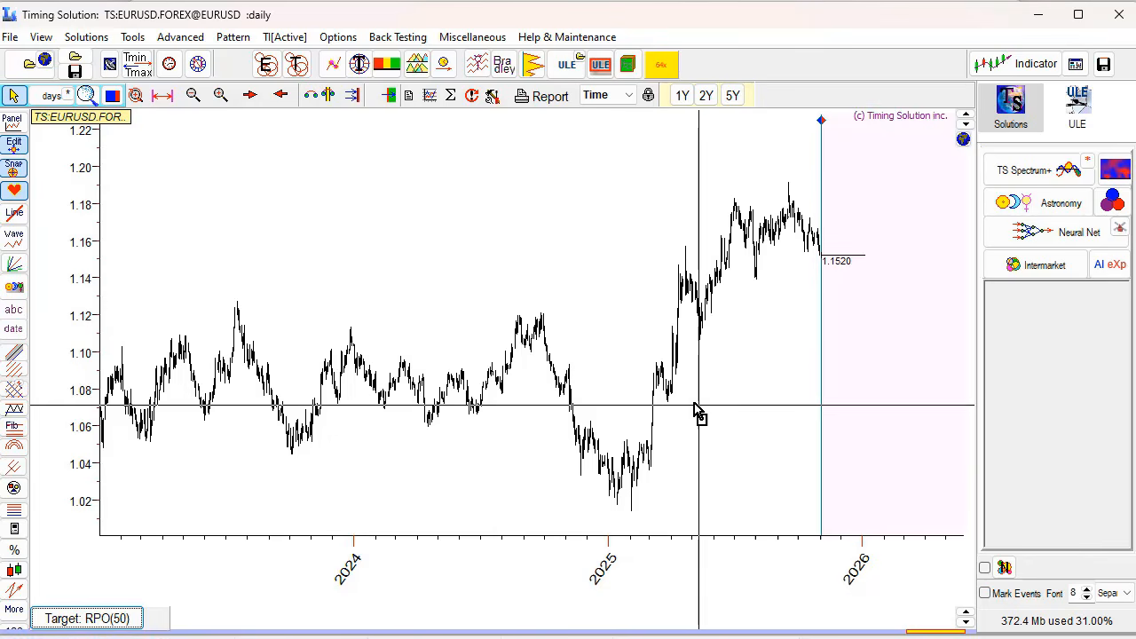
drag(698, 411, 578, 361)
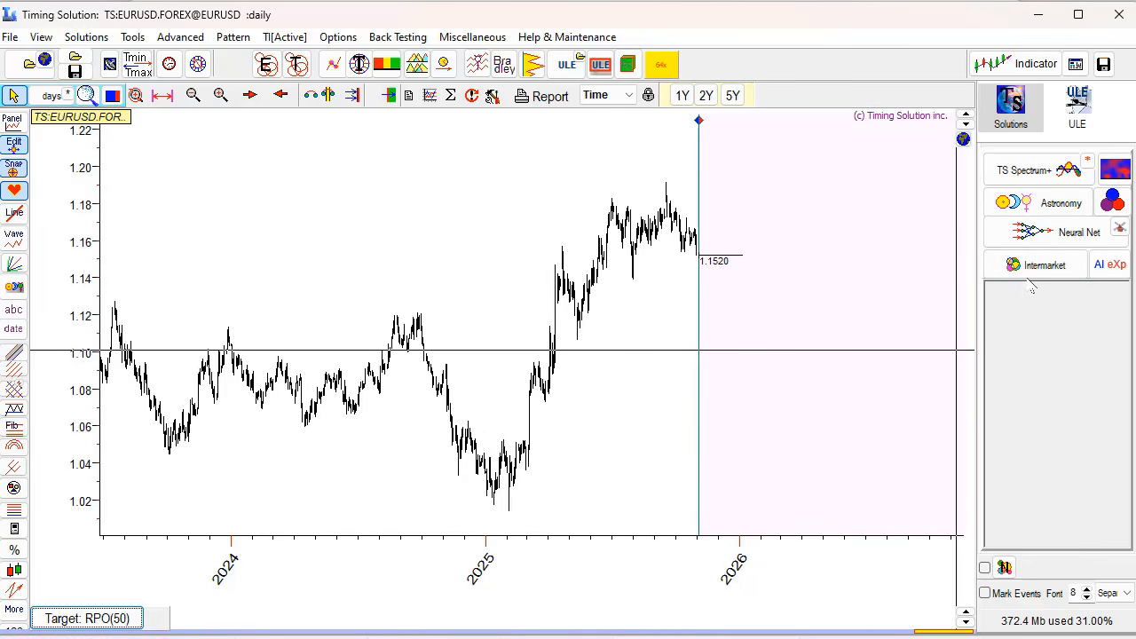
click(1061, 232)
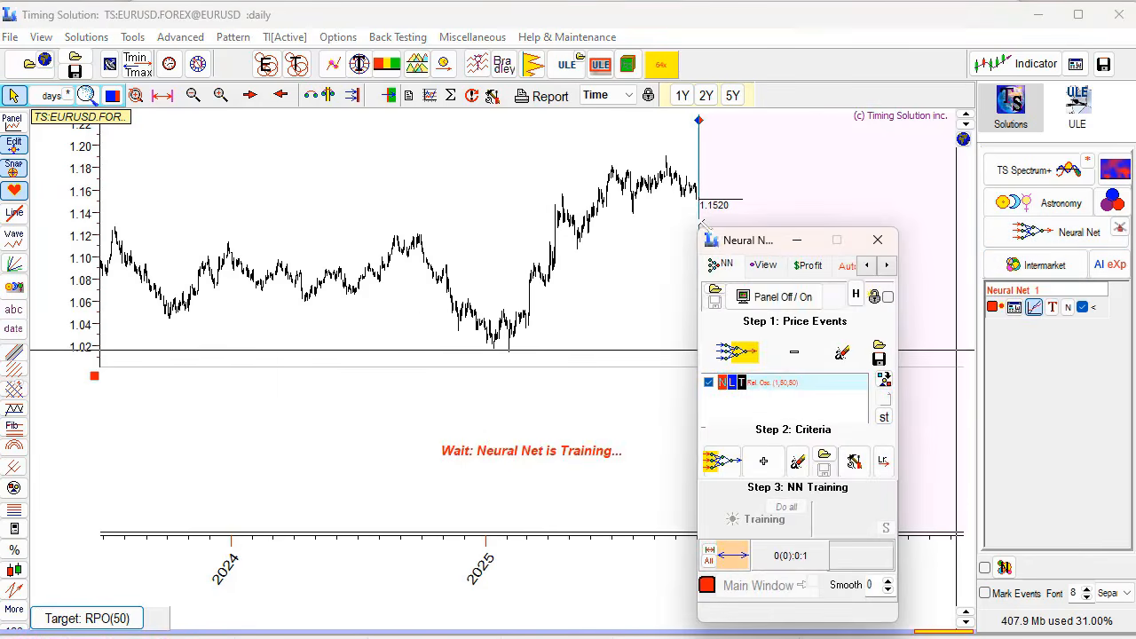
drag(744, 246, 645, 130)
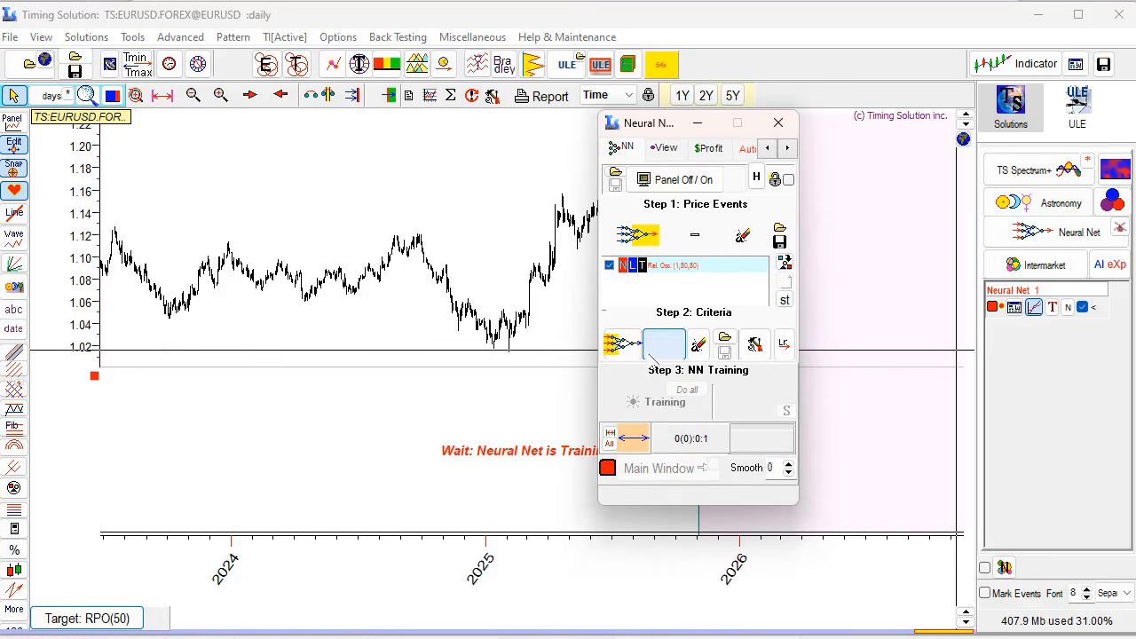
click(664, 345)
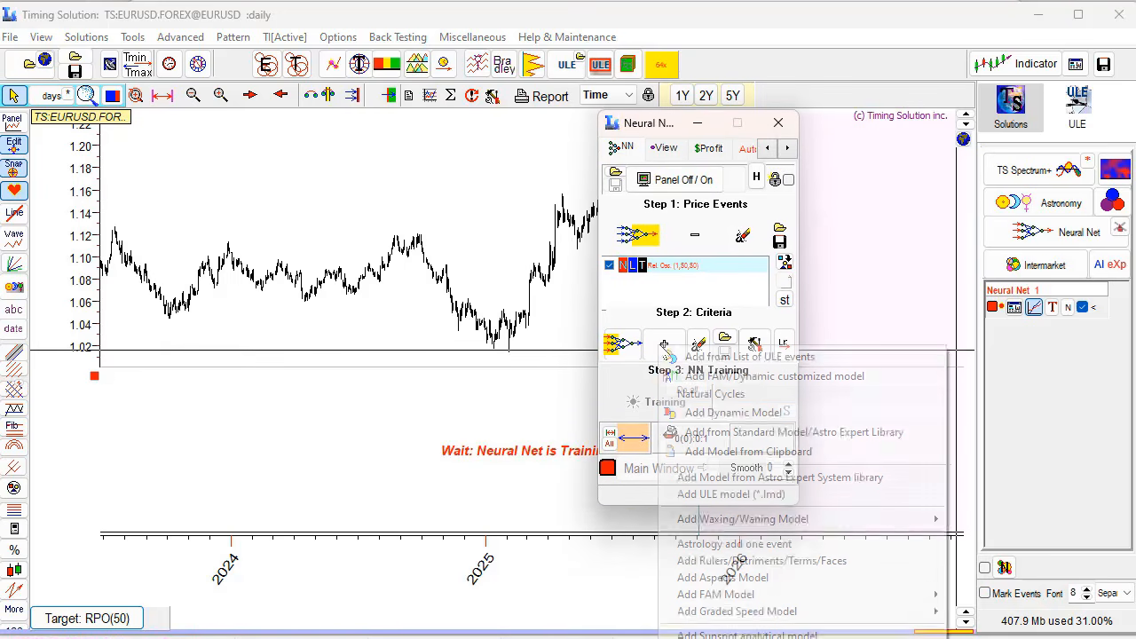
- Add the FAM customized model and save it to the FAM library as 'My EOURUSD mdel'
click(701, 376)
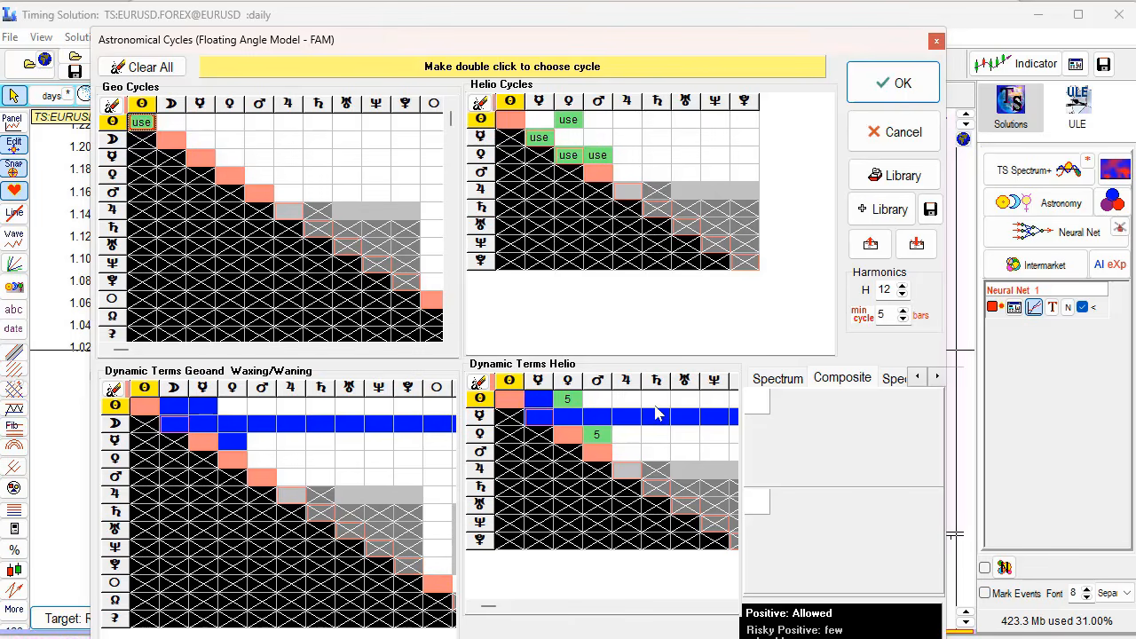
click(883, 217)
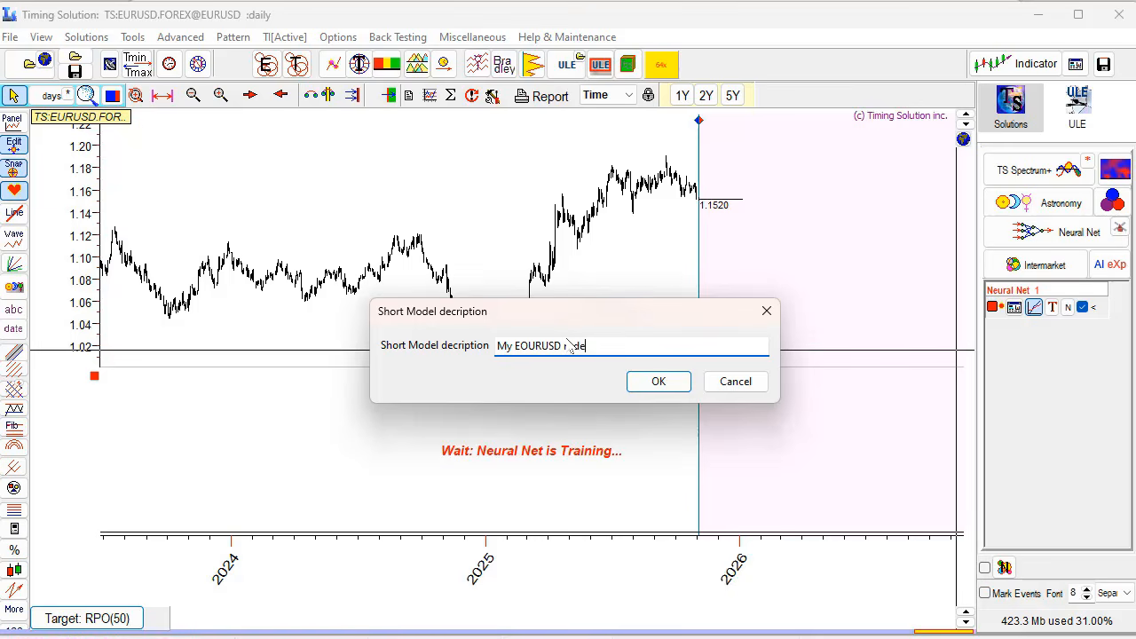
click(676, 383)
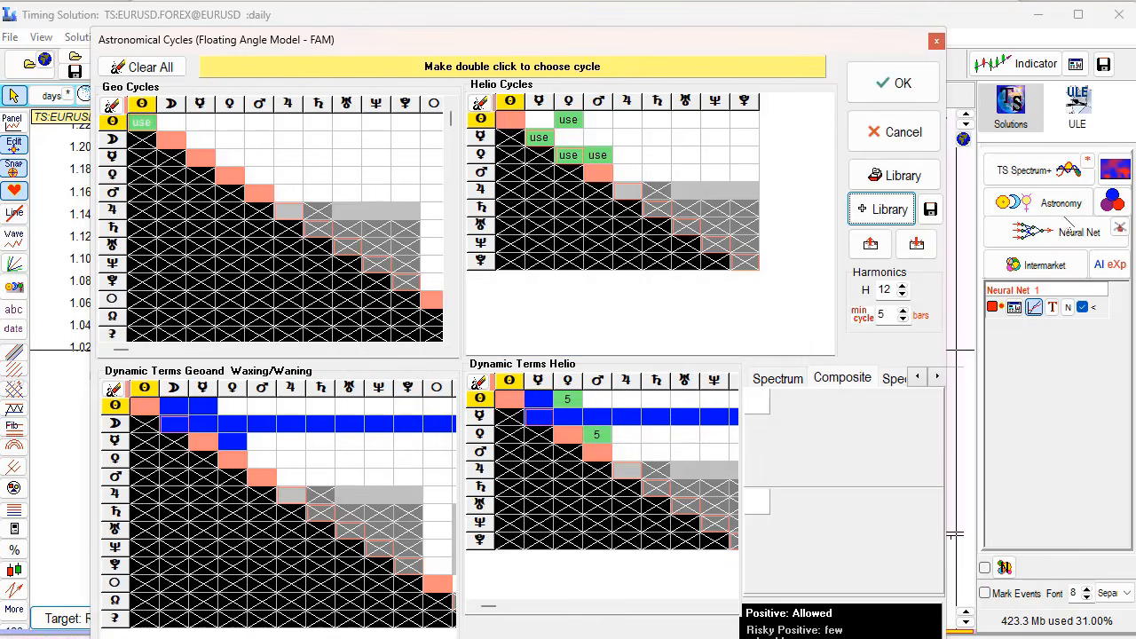
click(885, 177)
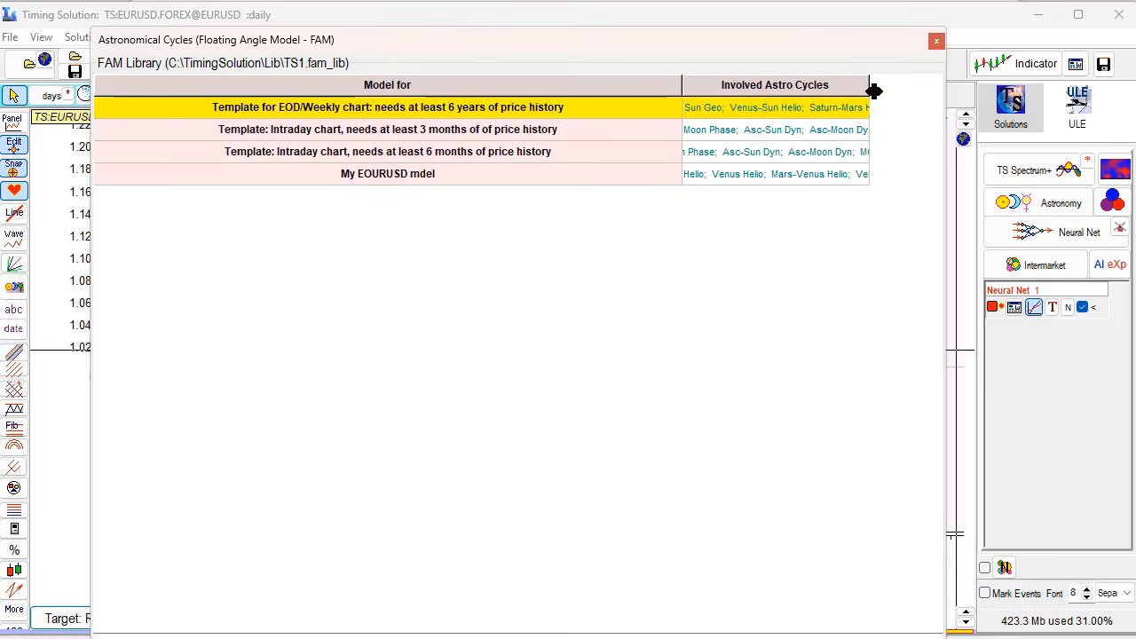
click(936, 41)
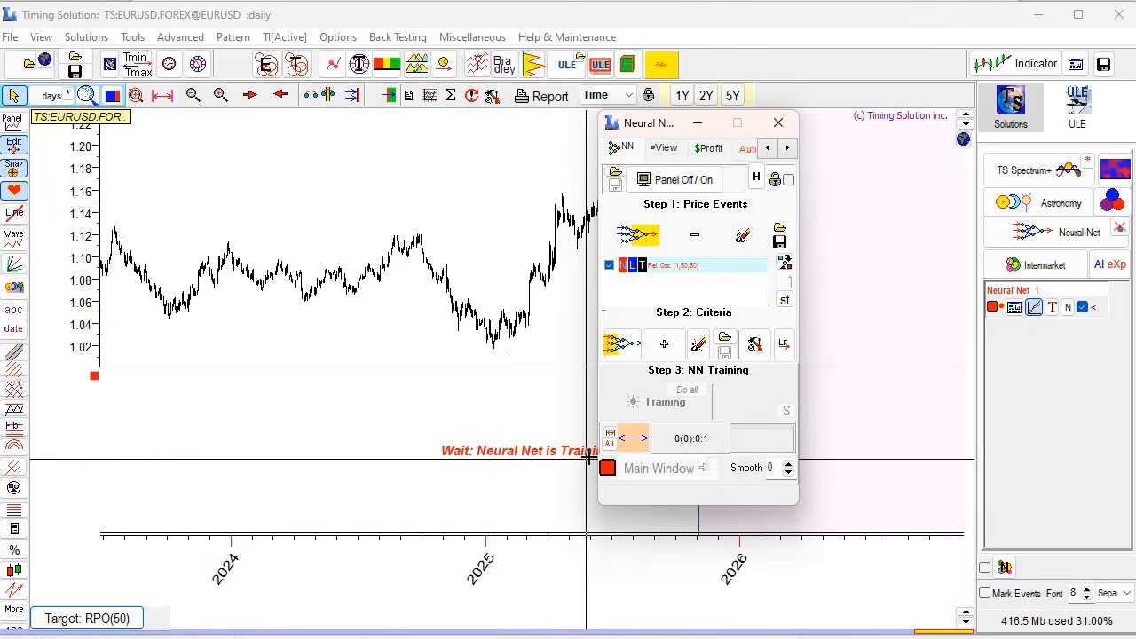
- Export the FAM model's Sun, Mercury, Venus and Mars cycles as begin…end text and copy it to the clipboard
click(664, 345)
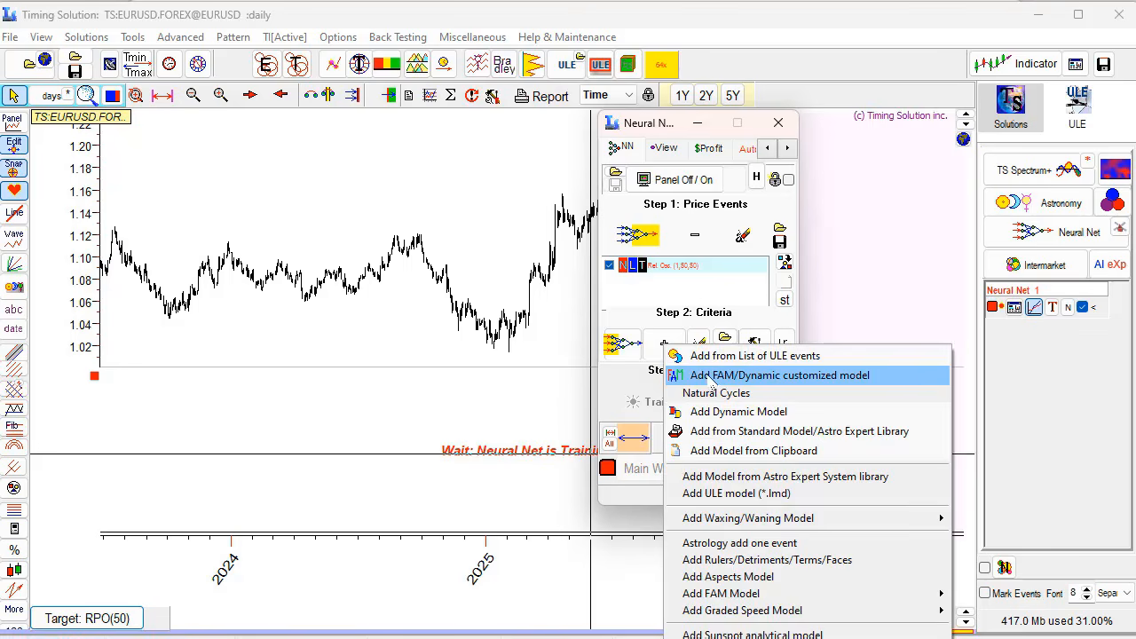
click(710, 375)
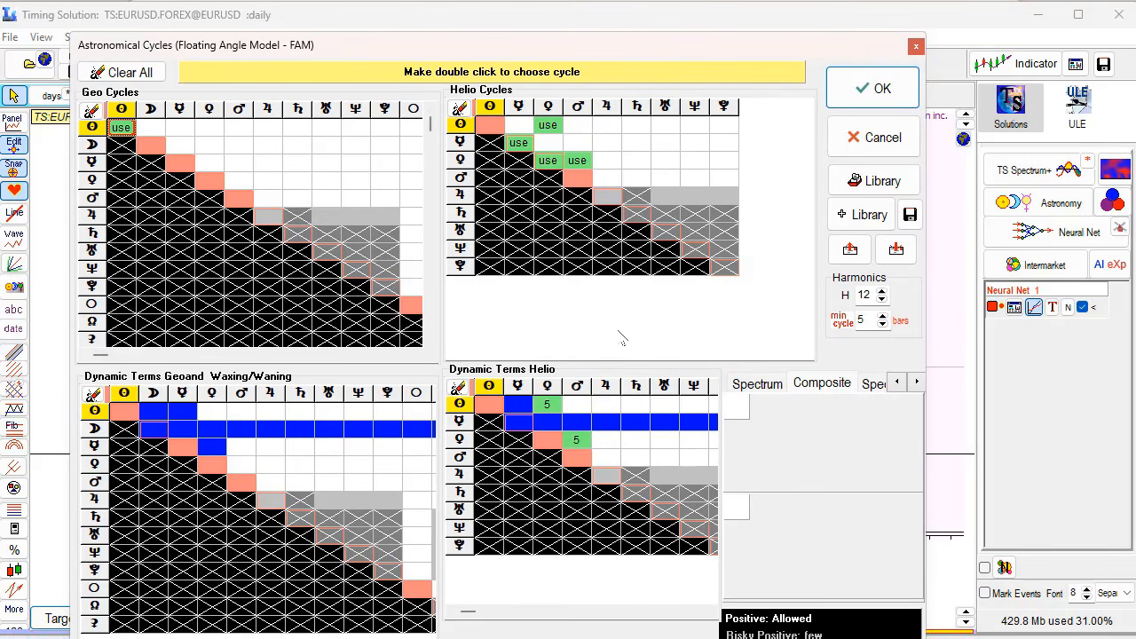
click(858, 258)
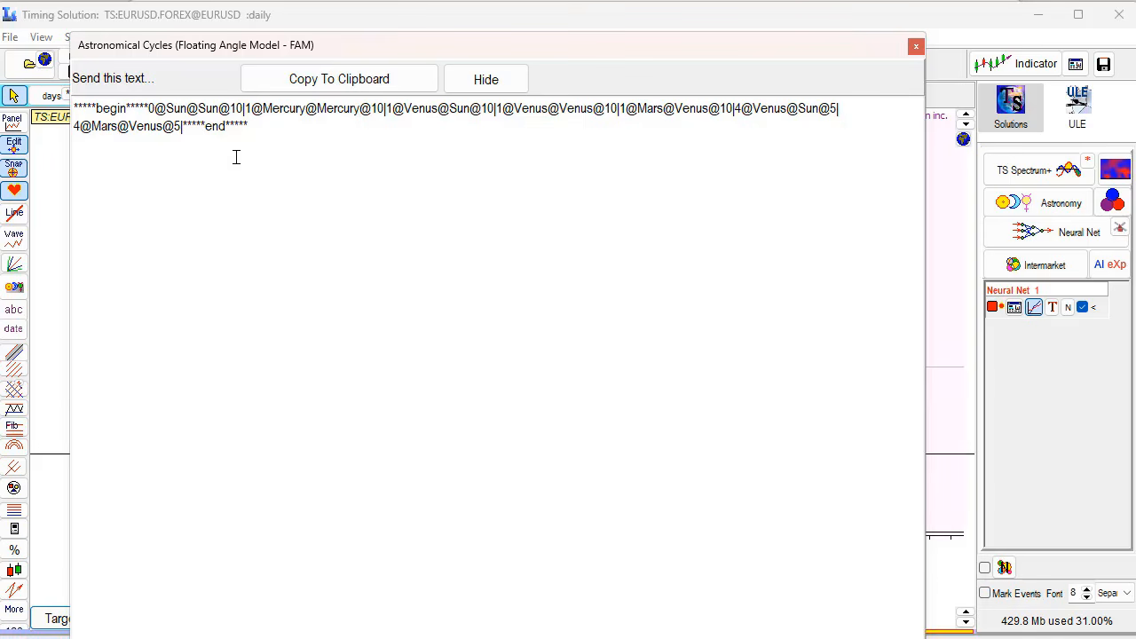
click(308, 80)
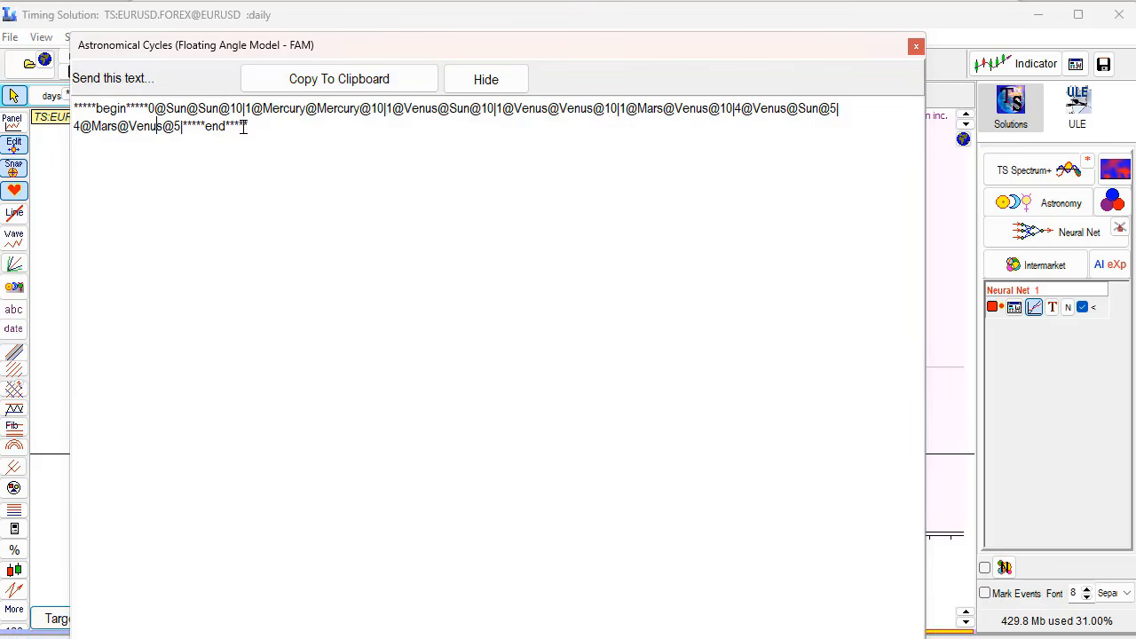
click(486, 79)
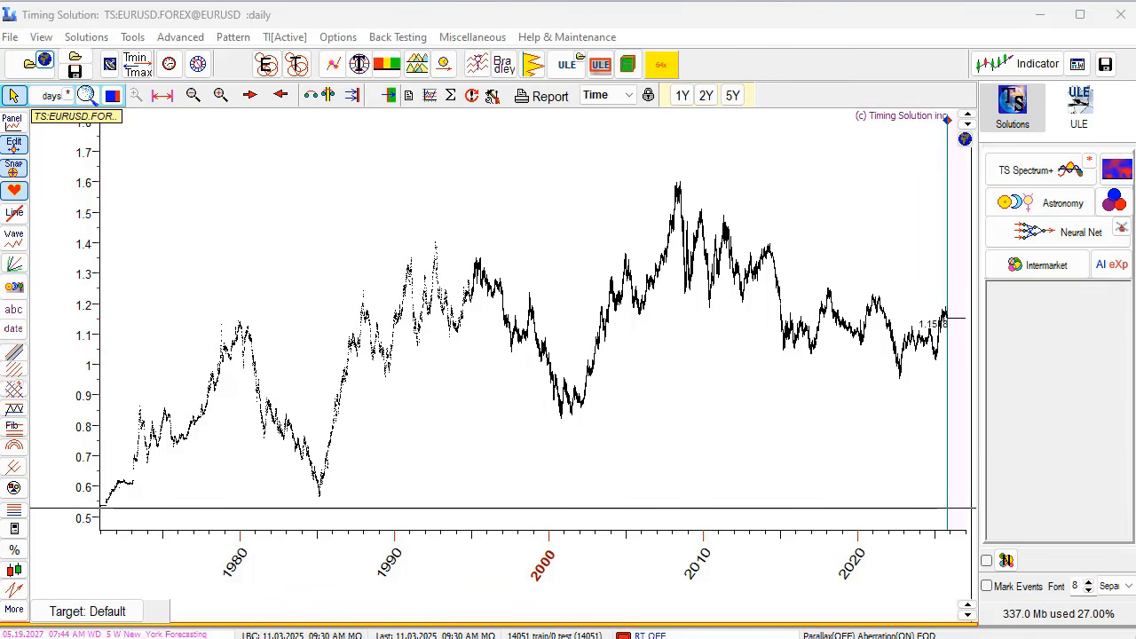
- Copy the begin…end cycle-model text from the Thunderbird Test email, then move the email window off the chart
drag(1135, 133, 249, 41)
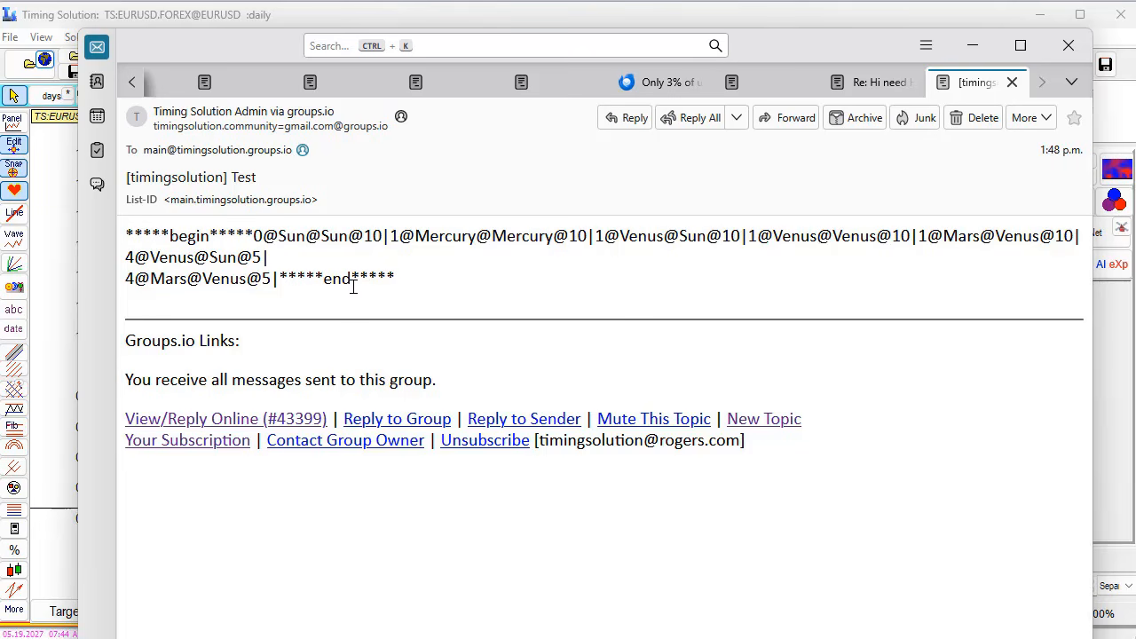
drag(128, 233, 396, 287)
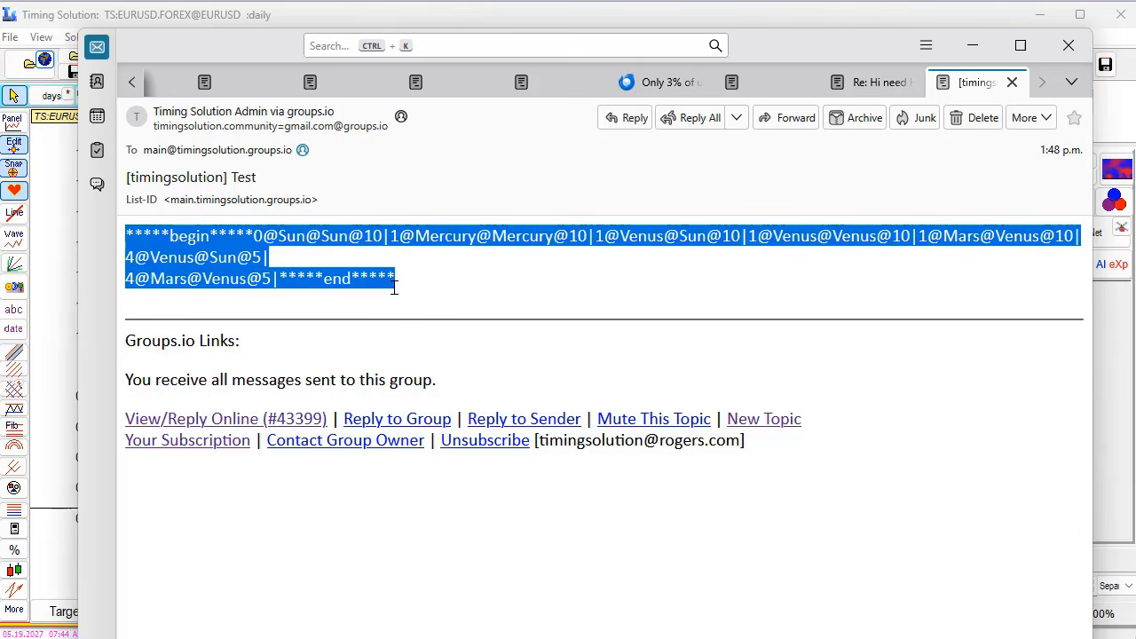
right_click(336, 242)
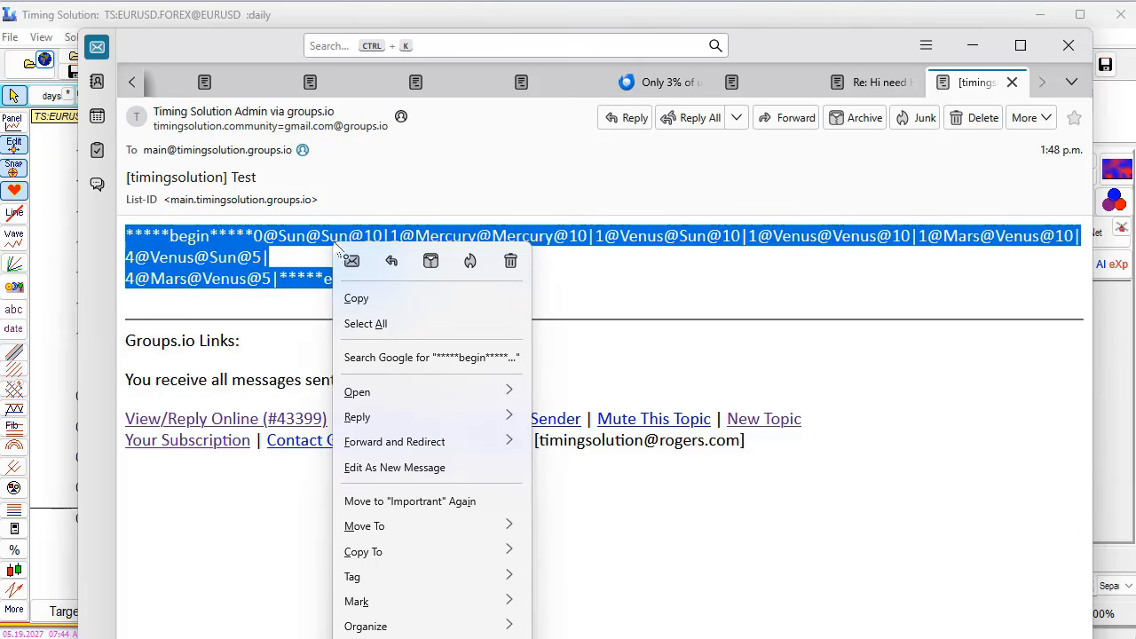
click(423, 305)
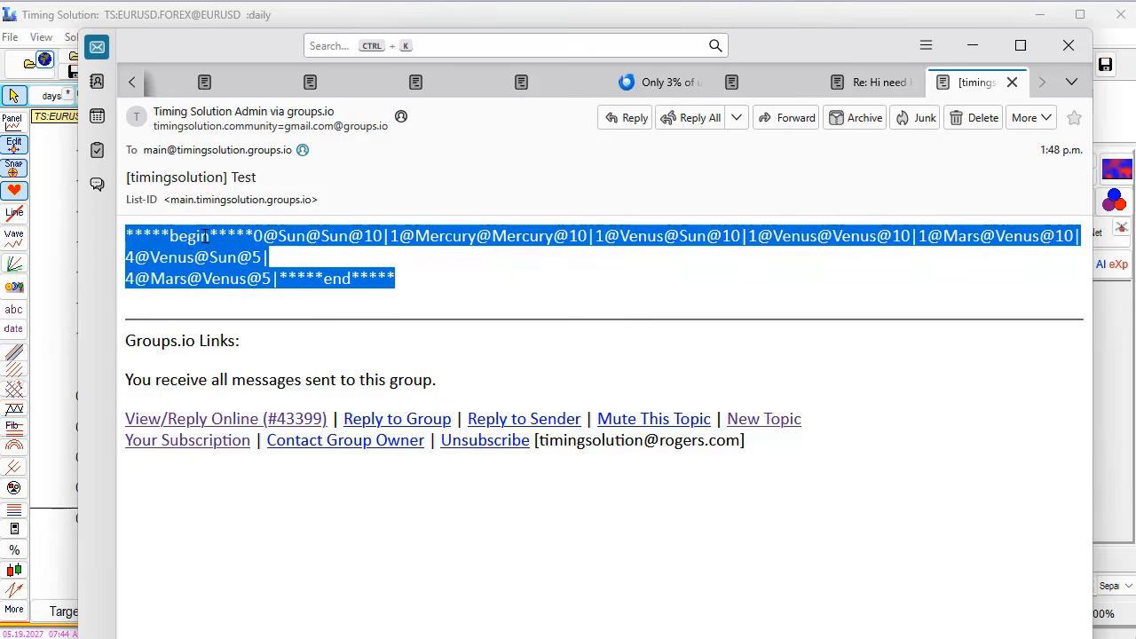
drag(779, 43, 1135, 82)
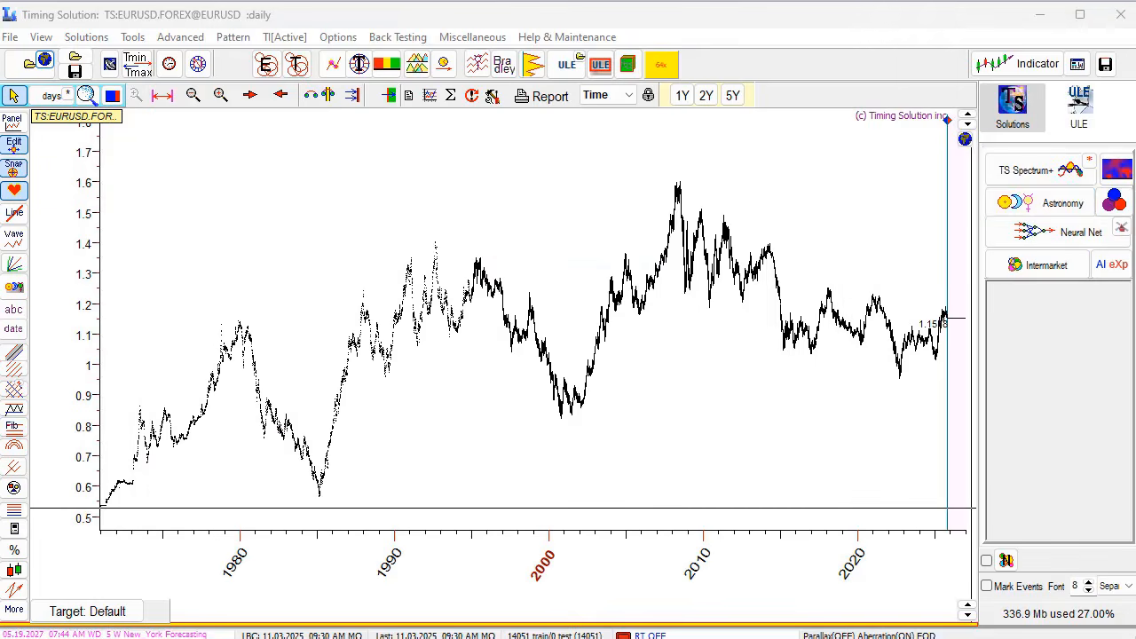
- Add a FAM/Dynamic customized model to the Neural Net inputs for the EURUSD chart
click(1056, 233)
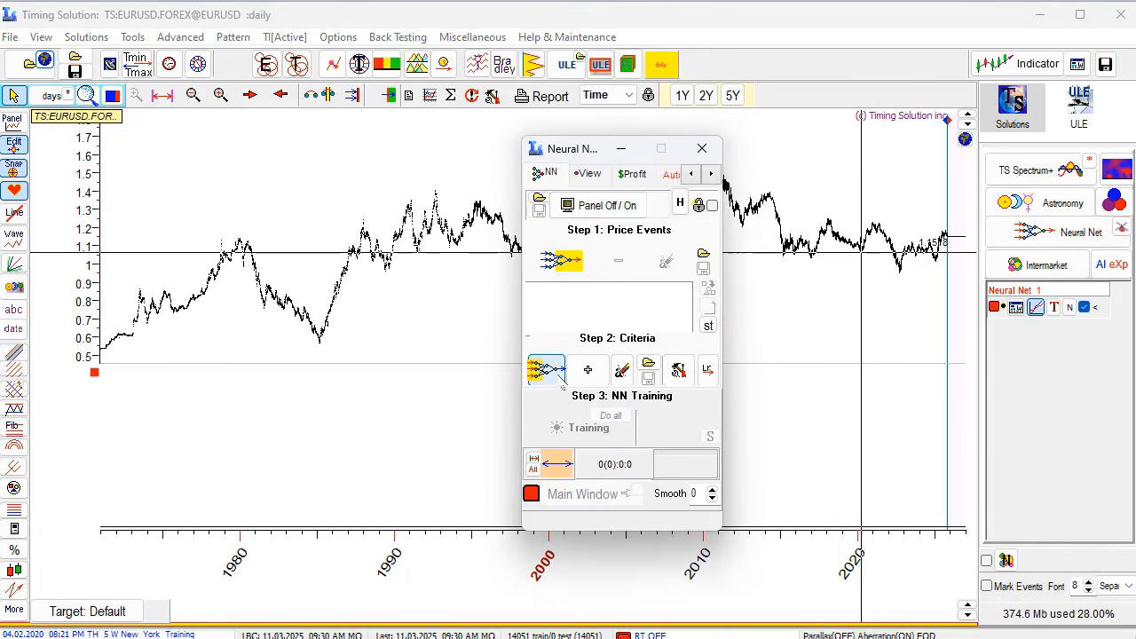
click(546, 369)
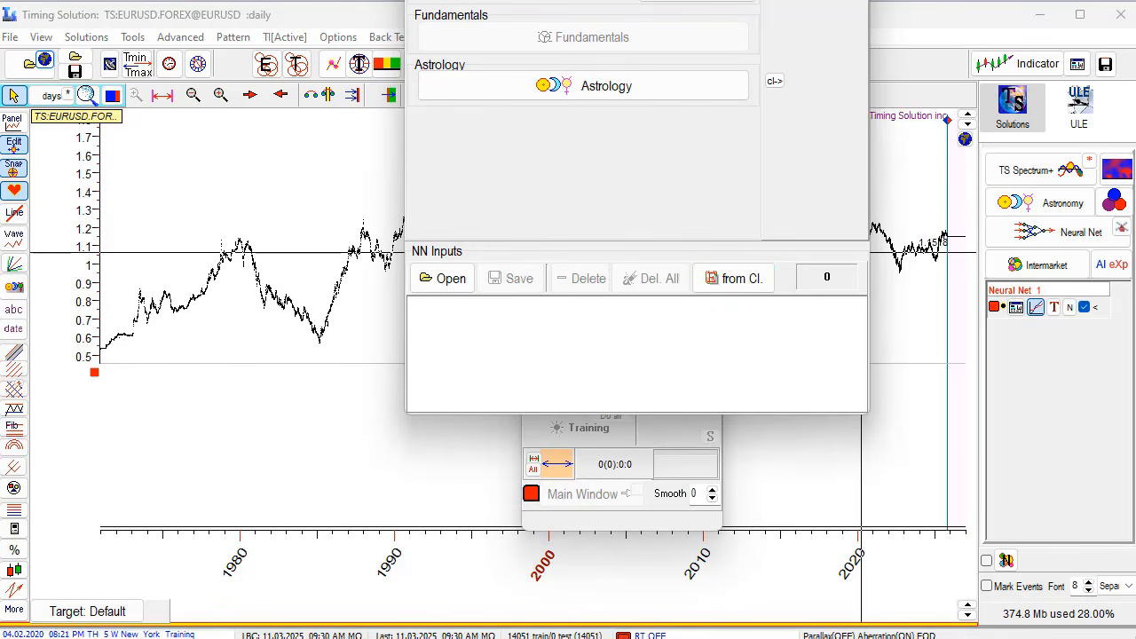
click(815, 2)
click(587, 362)
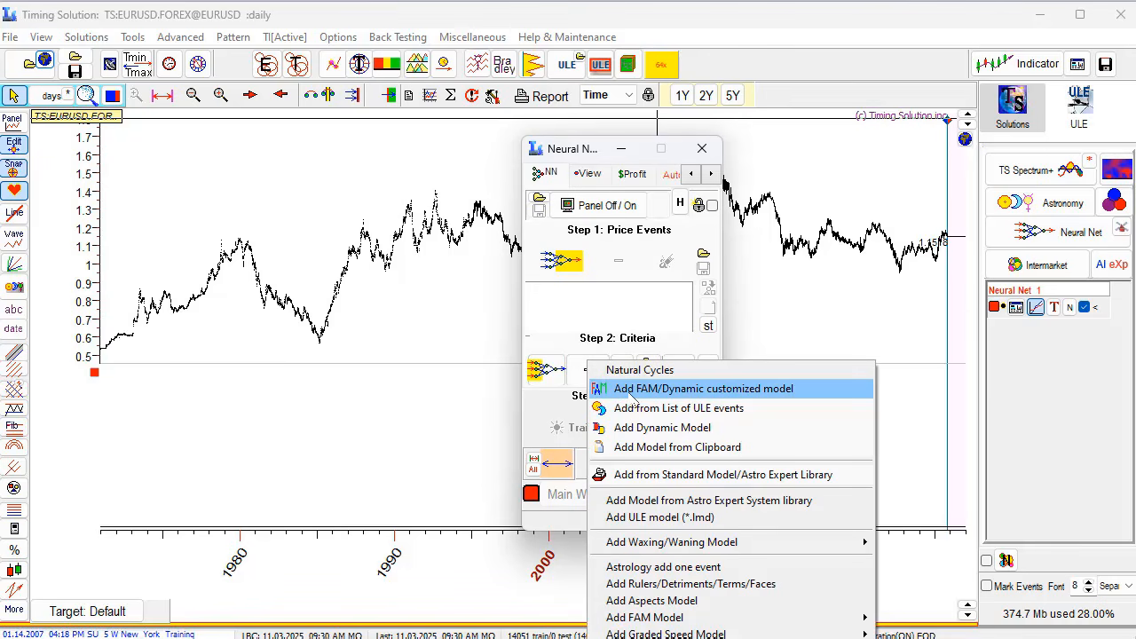
click(632, 390)
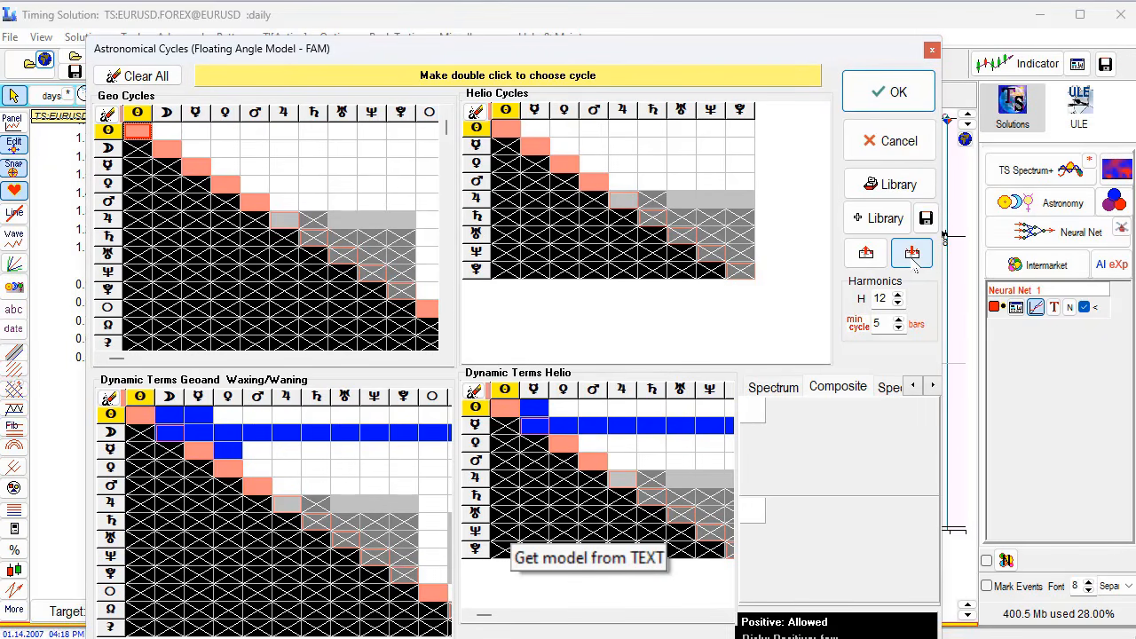
- Load the cycle model from the clipboard text, restoring the Sun, Mercury, Venus and Venus–Mars cycles
click(913, 259)
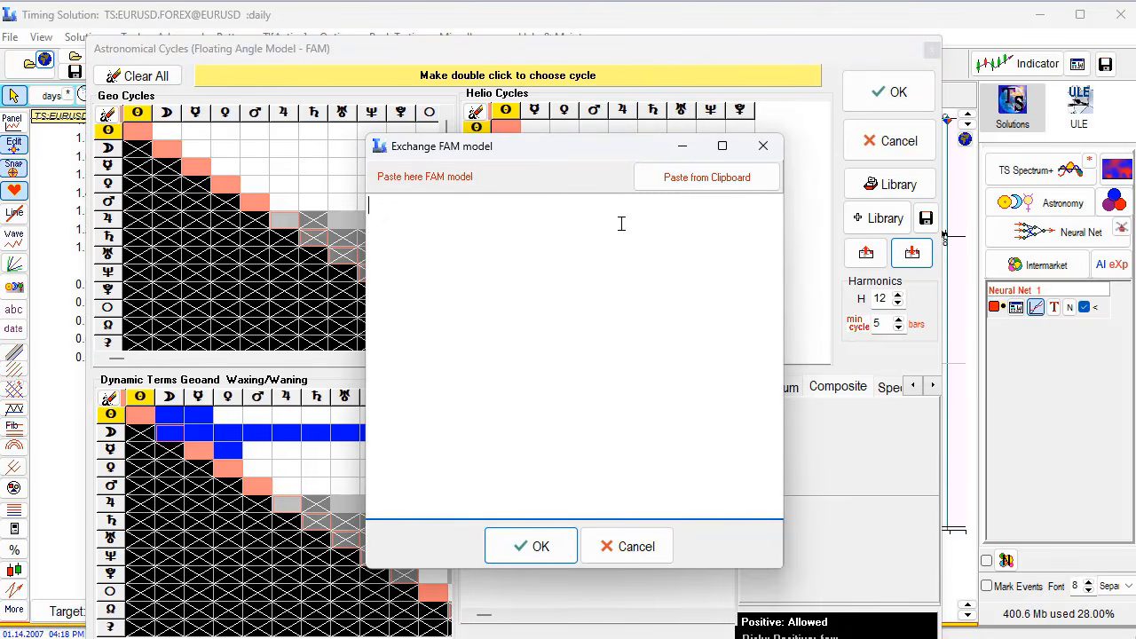
click(692, 188)
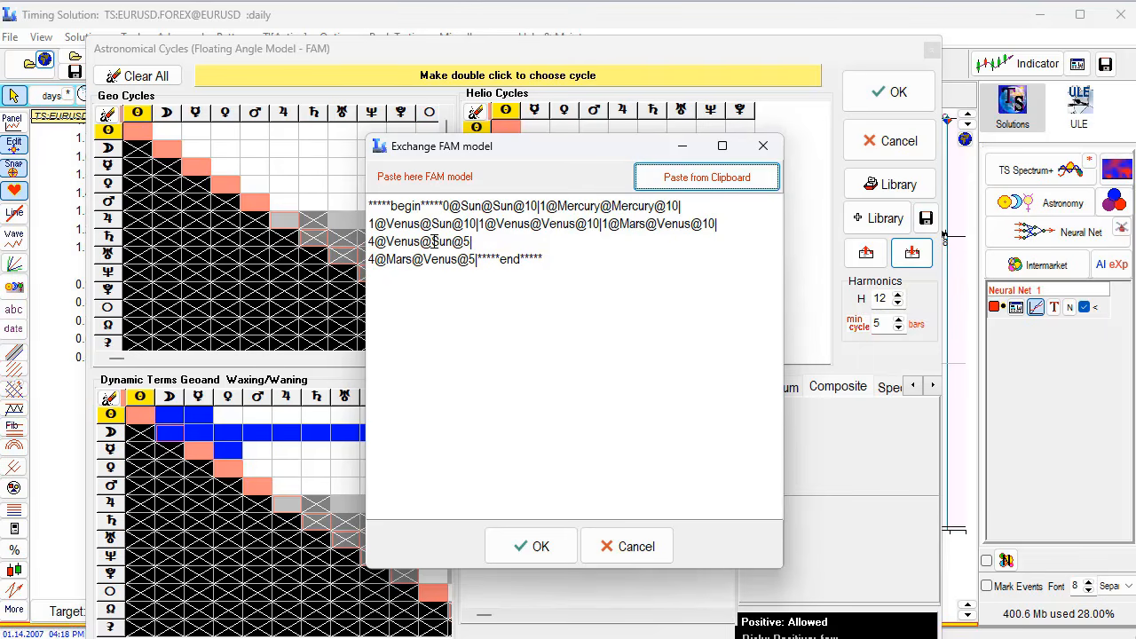
click(537, 546)
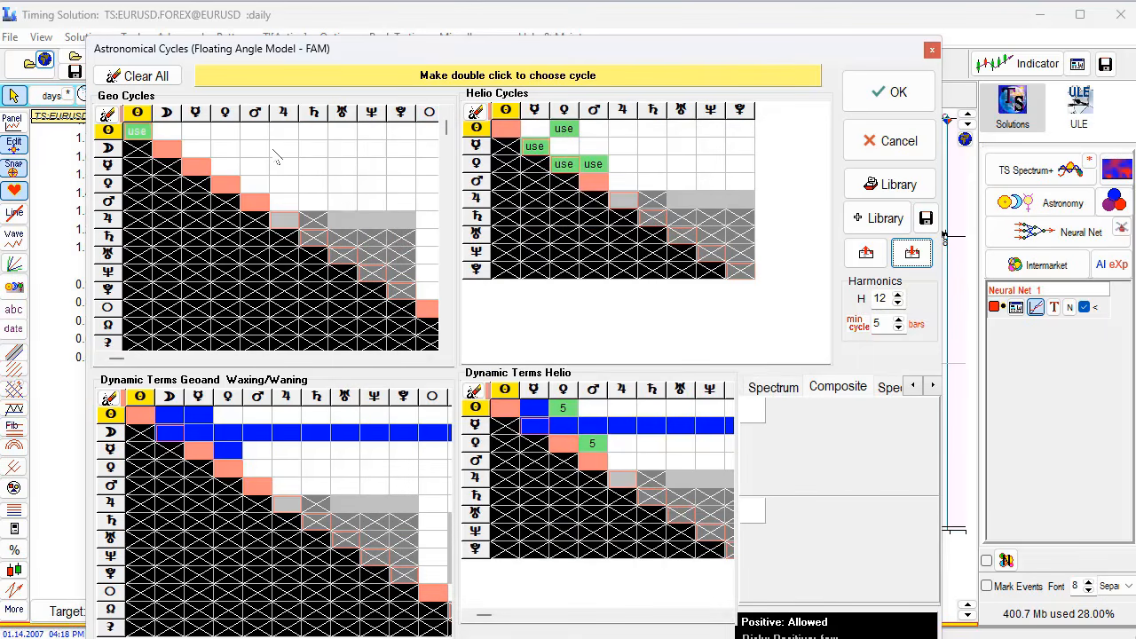
click(233, 145)
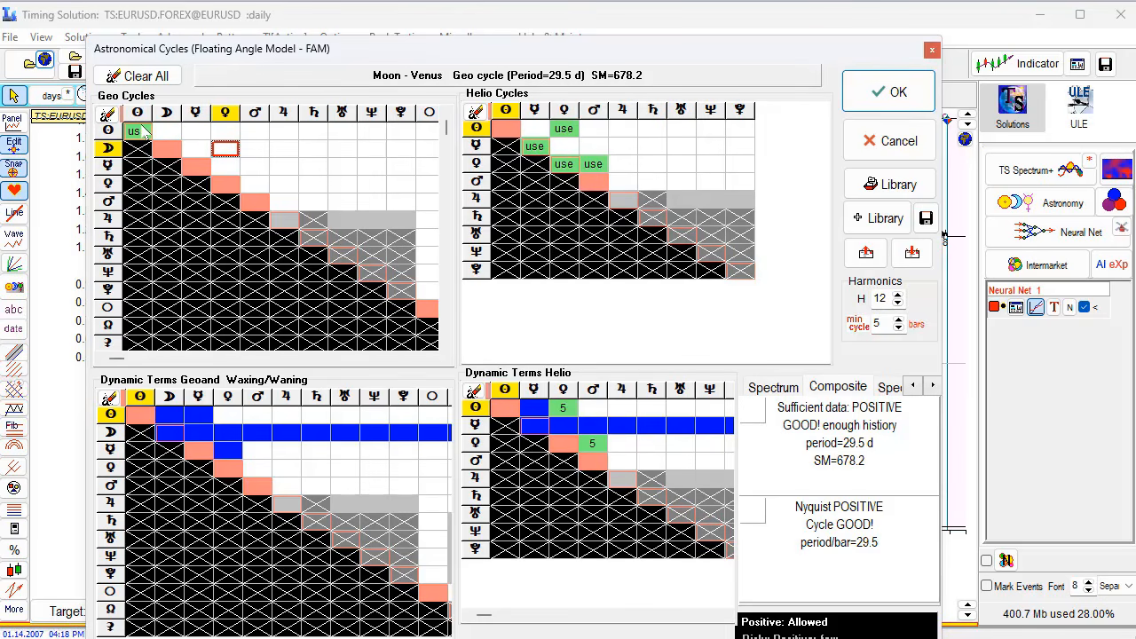